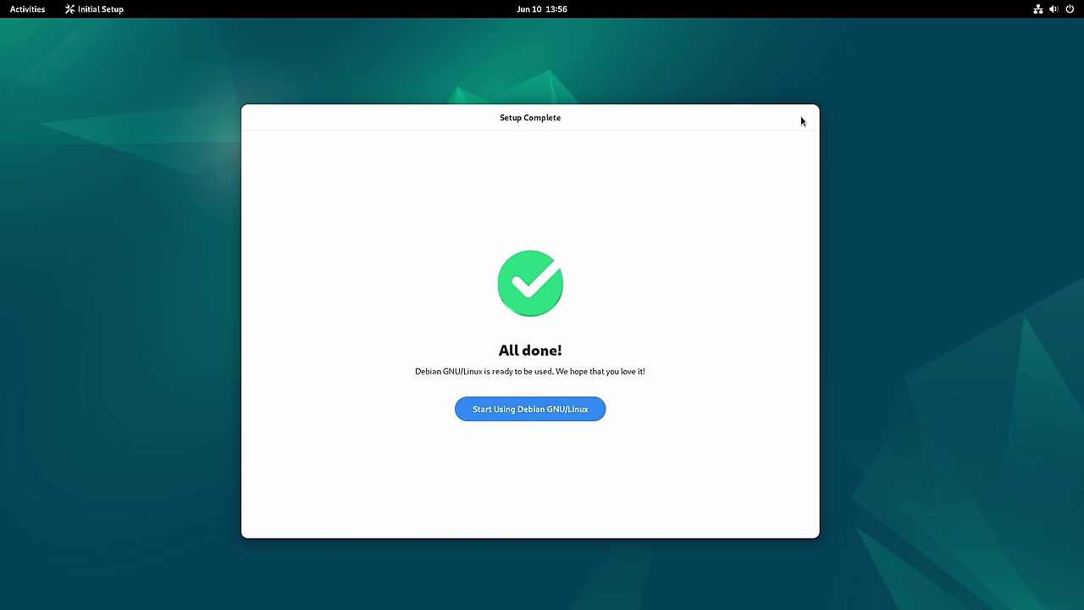
- Finish the completed initial setup and start using Debian GNU/Linux
left_click(566, 413)
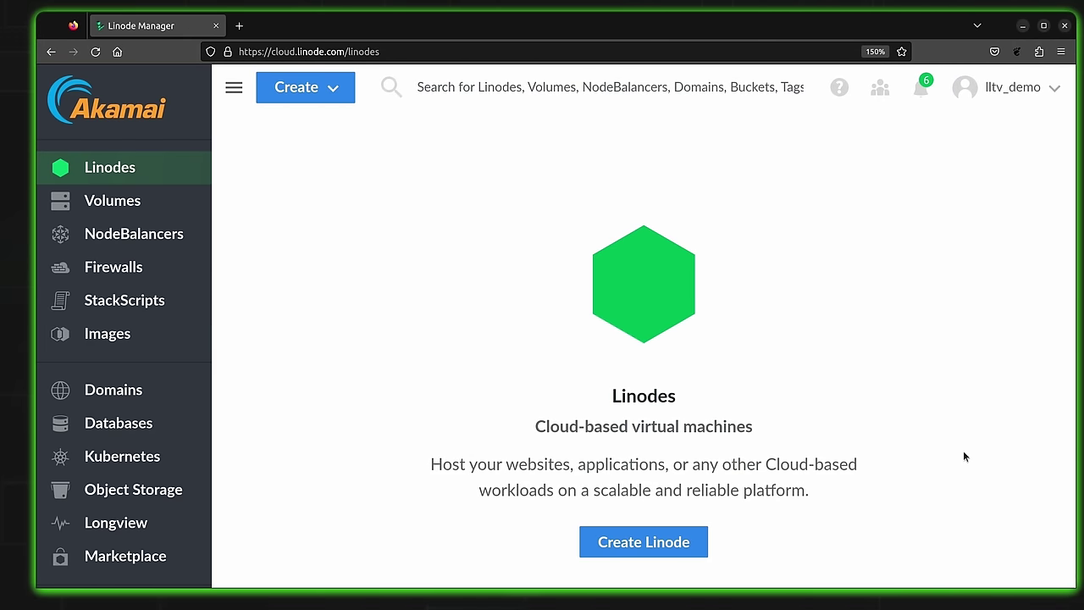
- Open the form for creating a Linode and look through the distribution images on offer
left_click(683, 544)
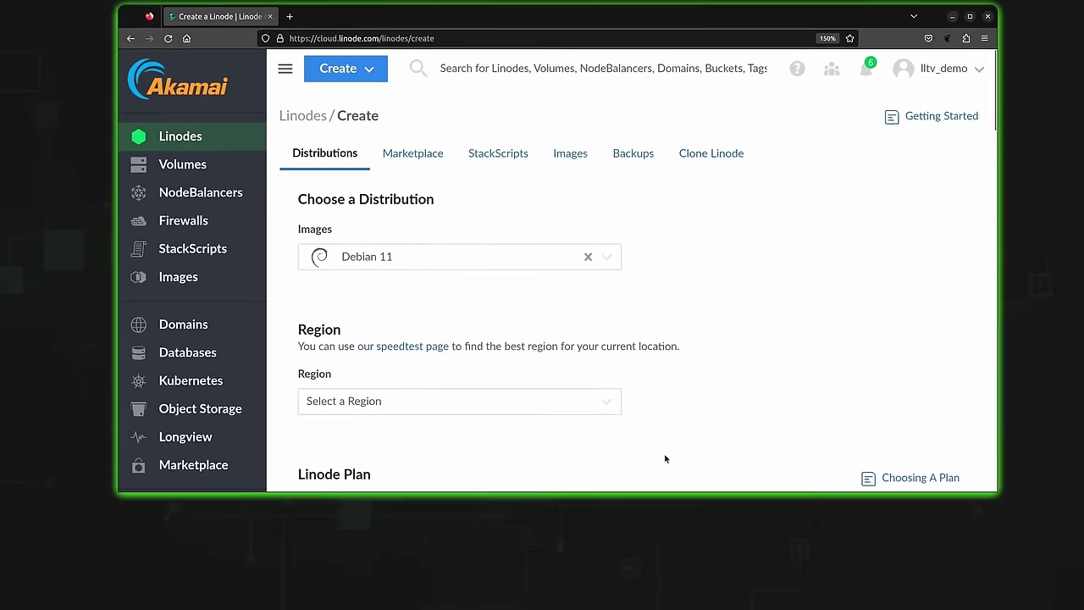
scroll(966, 139, "down", 3)
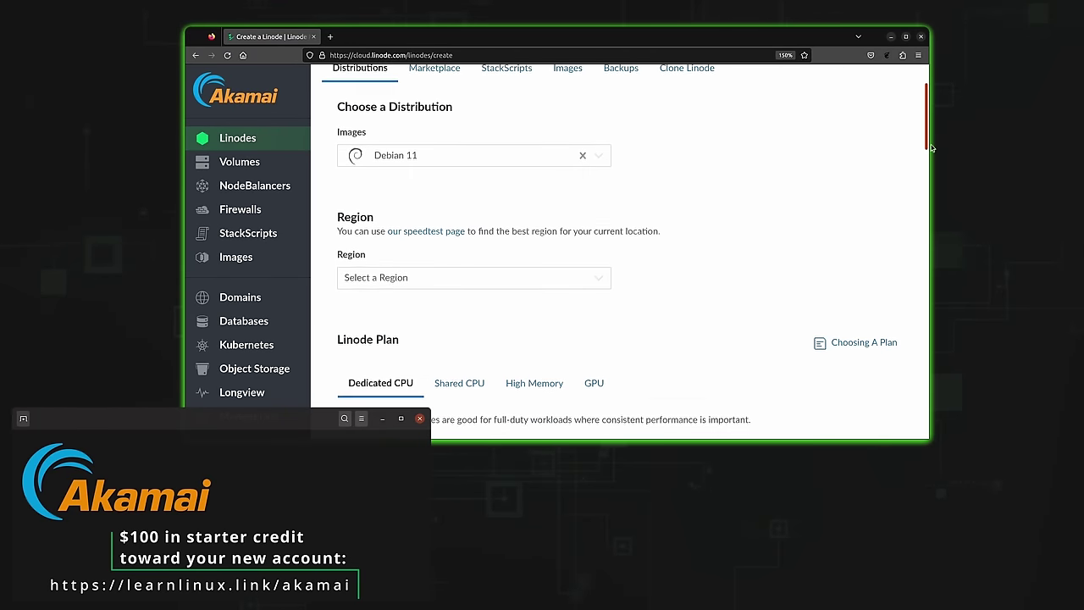
left_click(599, 131)
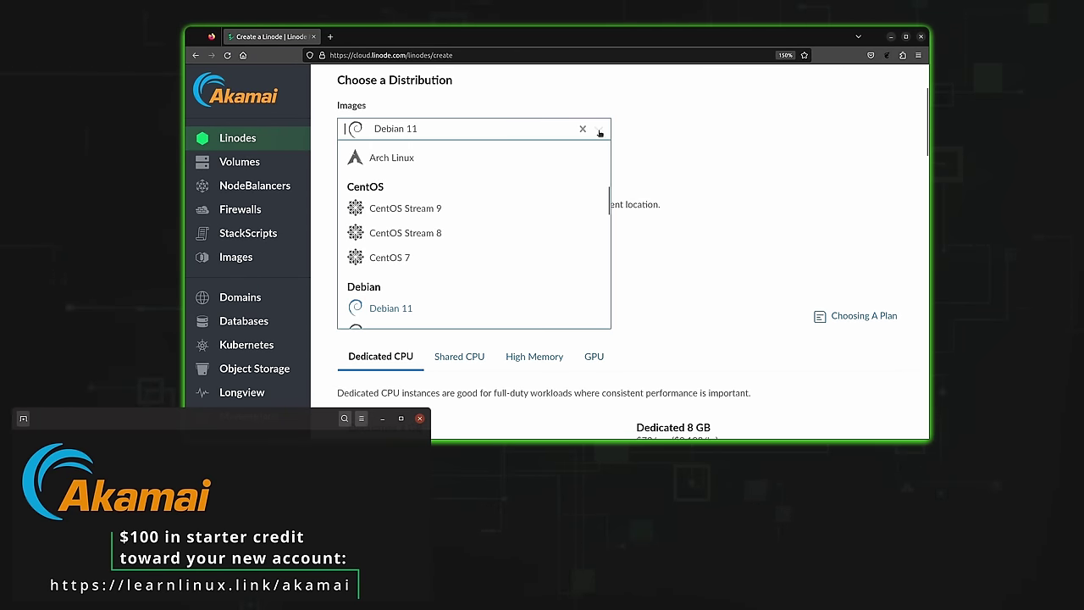
scroll(610, 169, "up", 5)
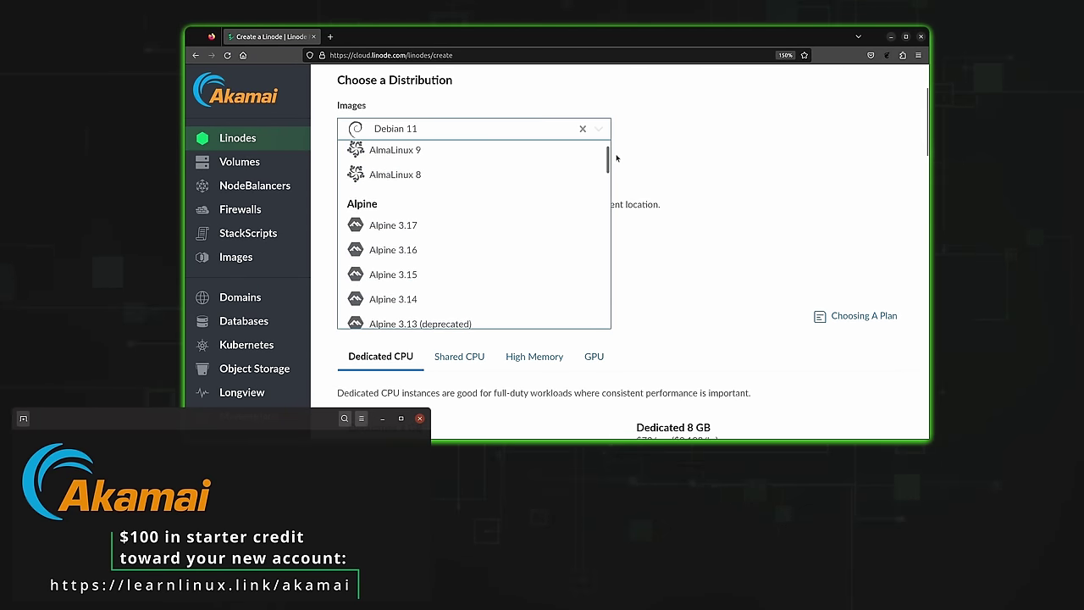
left_click_drag(618, 141, 624, 306)
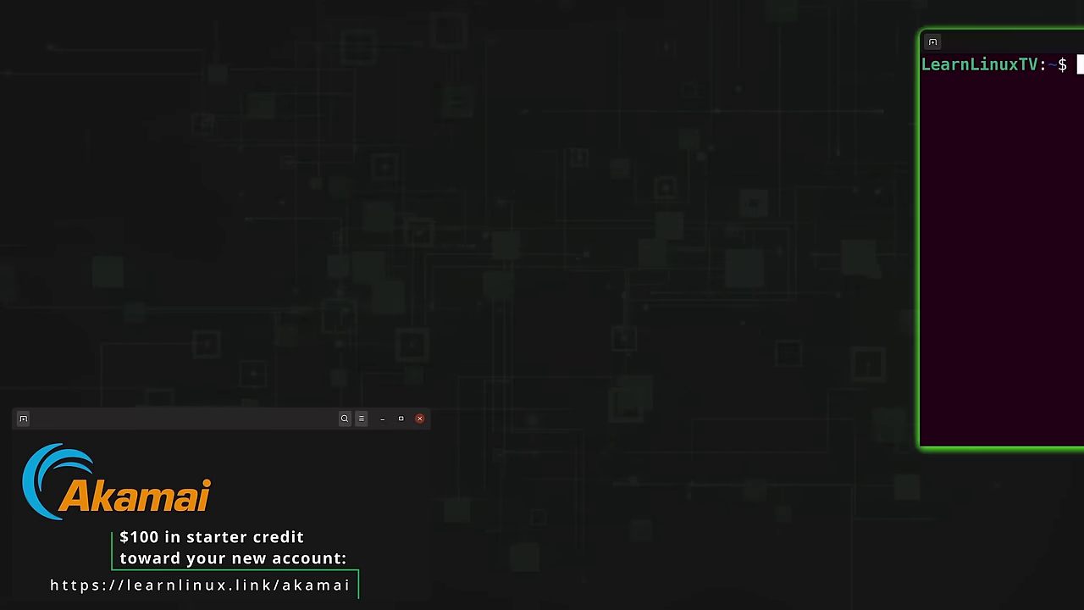
- Connect over SSH to the server 104.200.28.187 as root and accept its host key
type("ssh ")
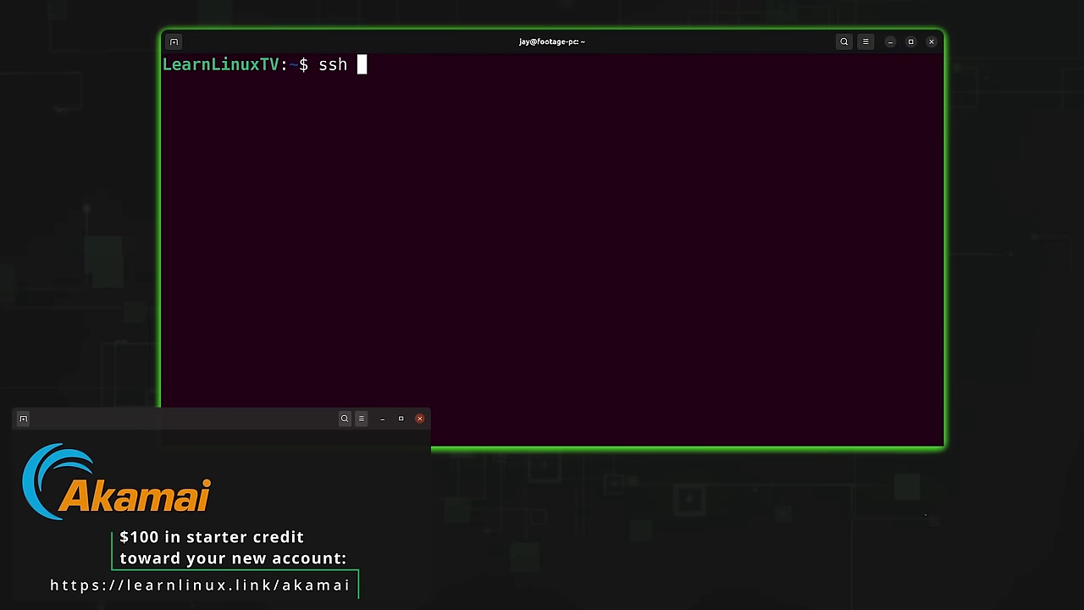
type("root@")
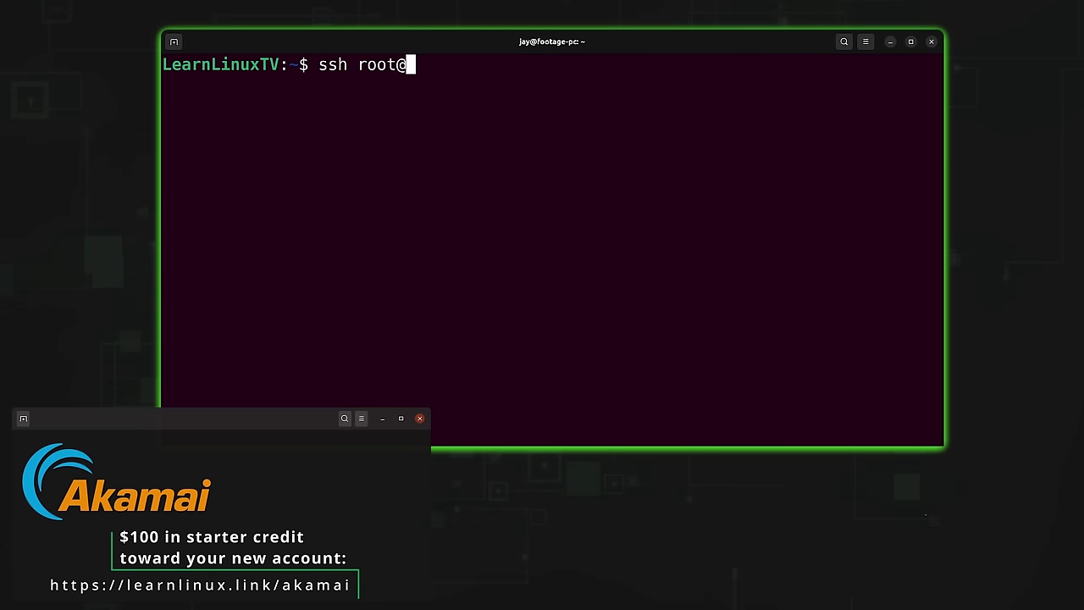
type("104.200.28.187")
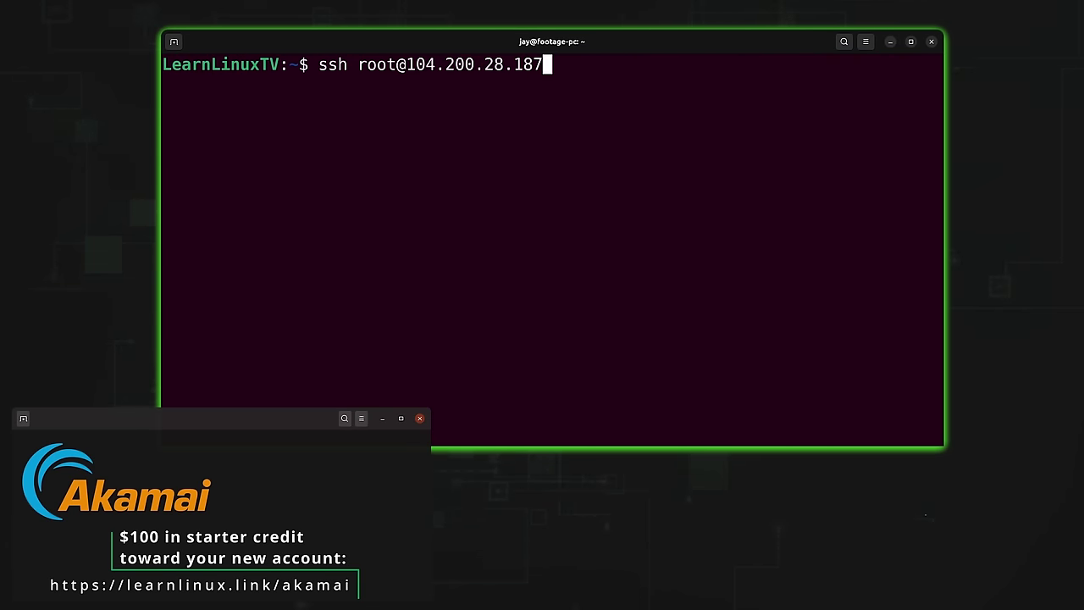
key("Return")
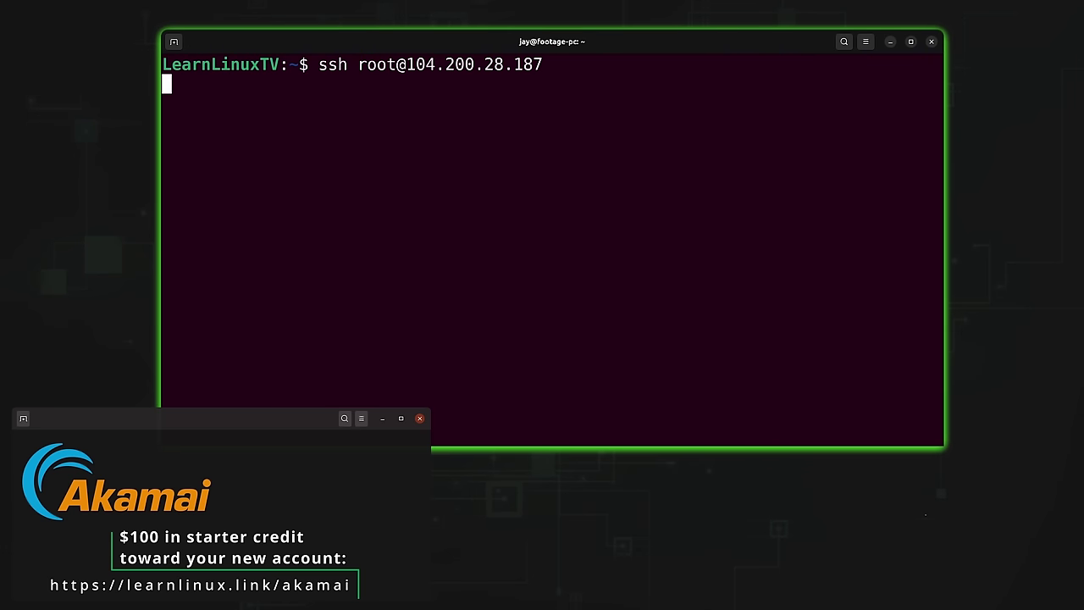
type("yes")
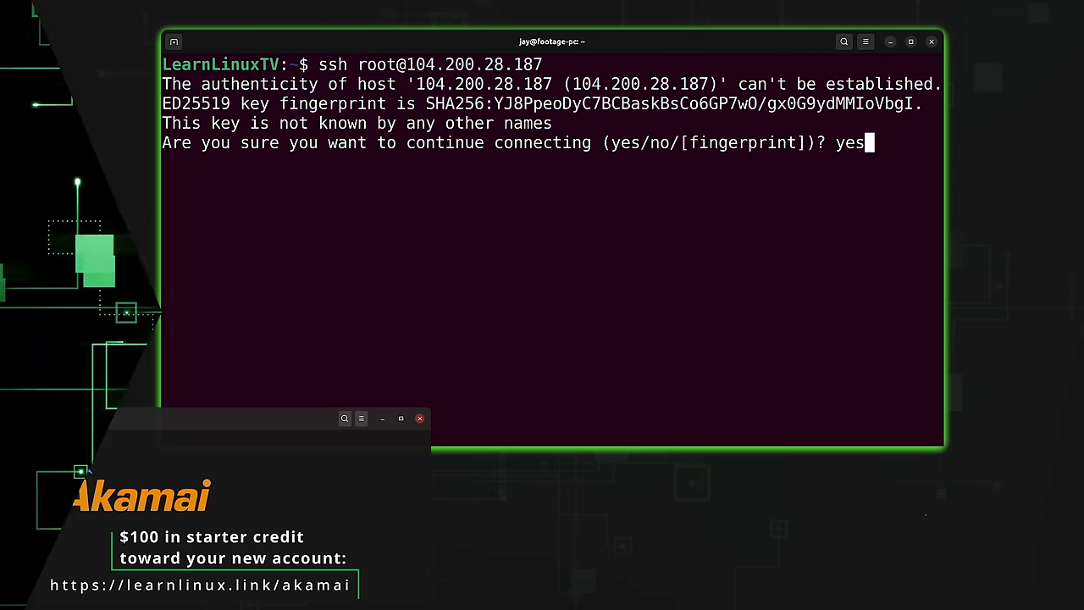
key("Return")
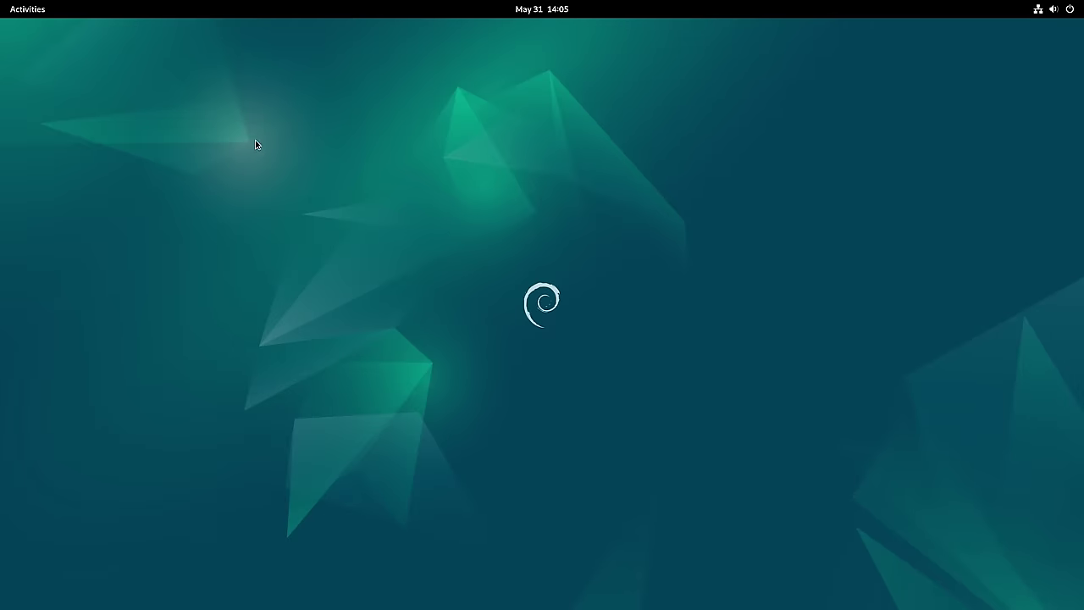
- Switch to the Software app and review the packages included in the pending System Updates
left_click(28, 10)
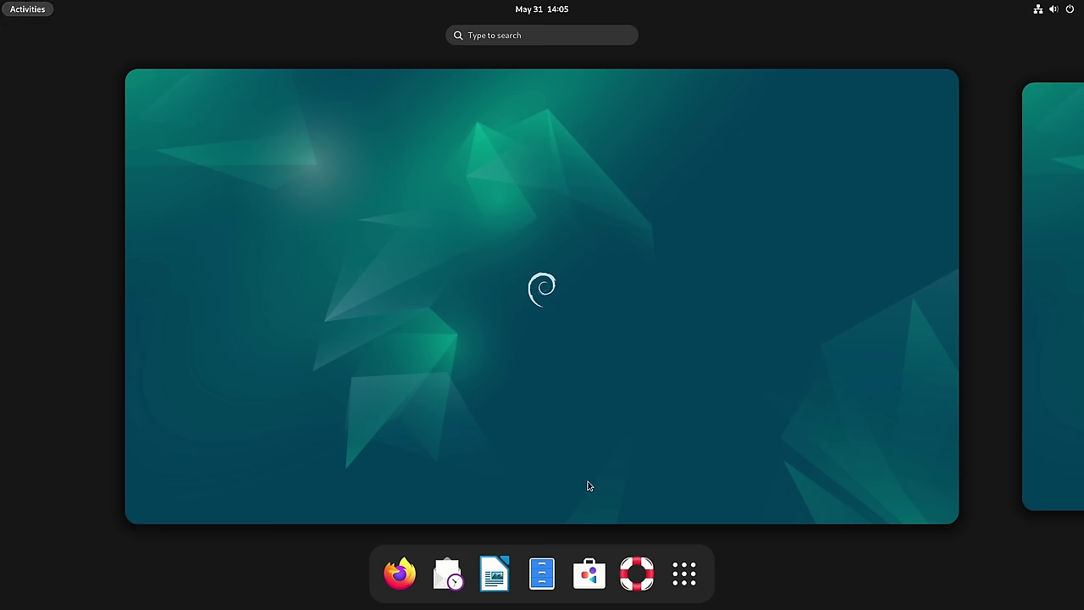
left_click(591, 576)
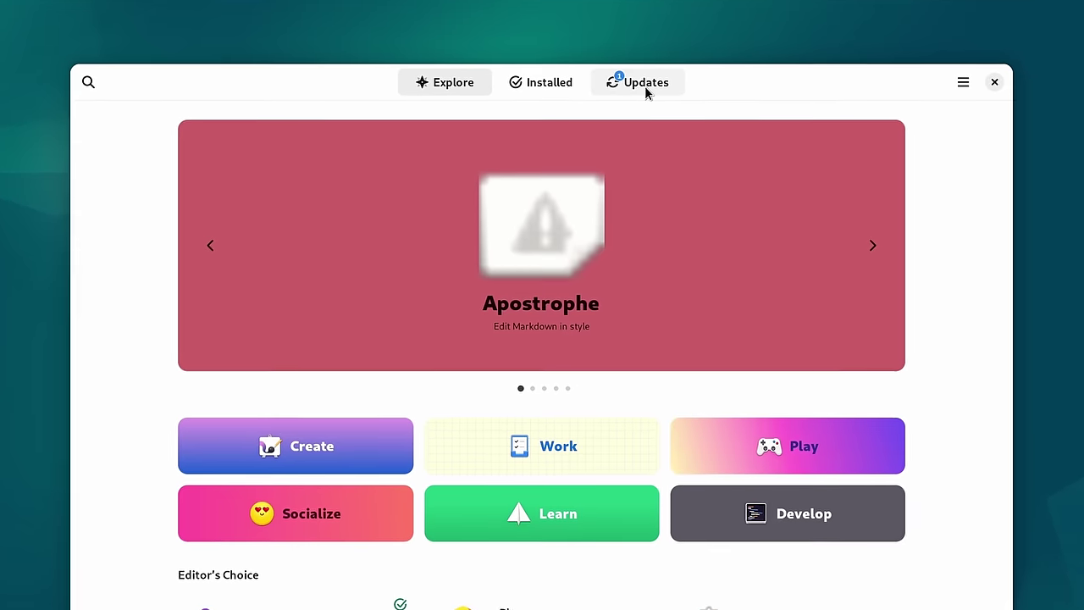
left_click(646, 91)
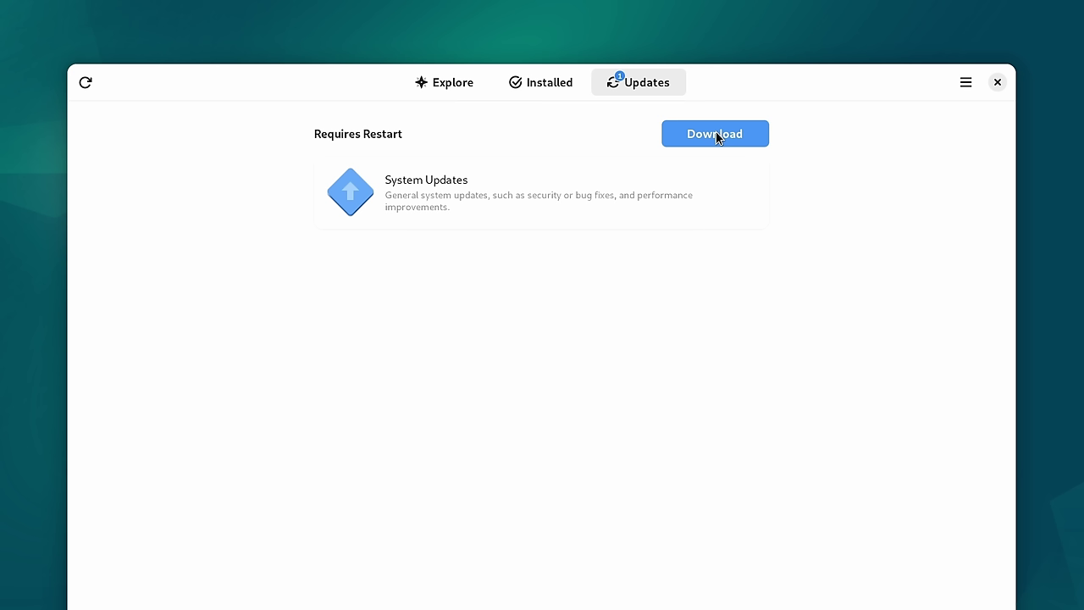
left_click(478, 199)
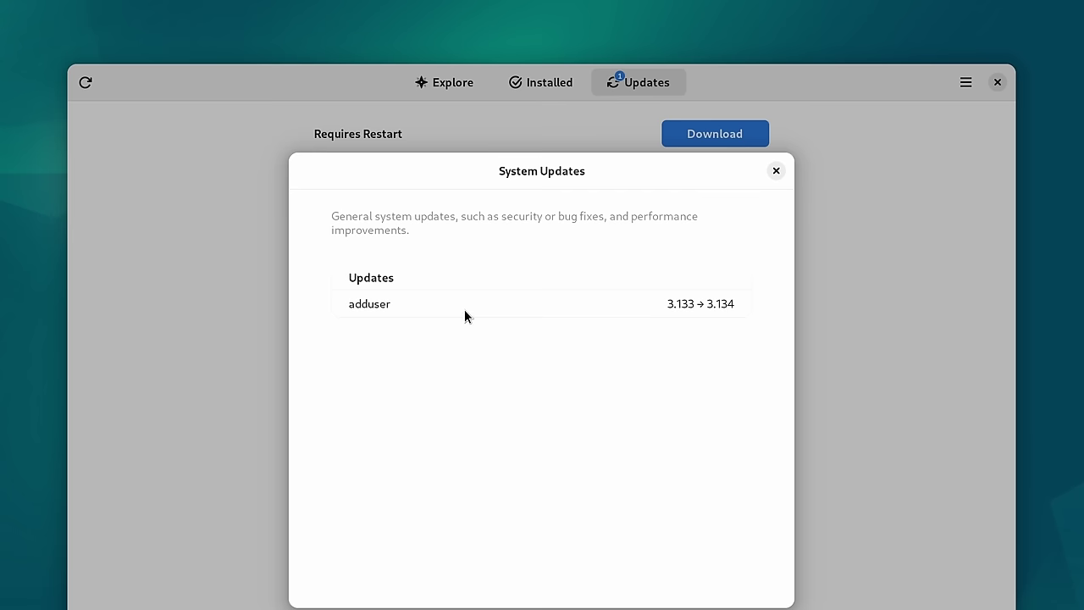
left_click(776, 171)
- Download the pending system updates and restart the computer to install them
left_click(752, 140)
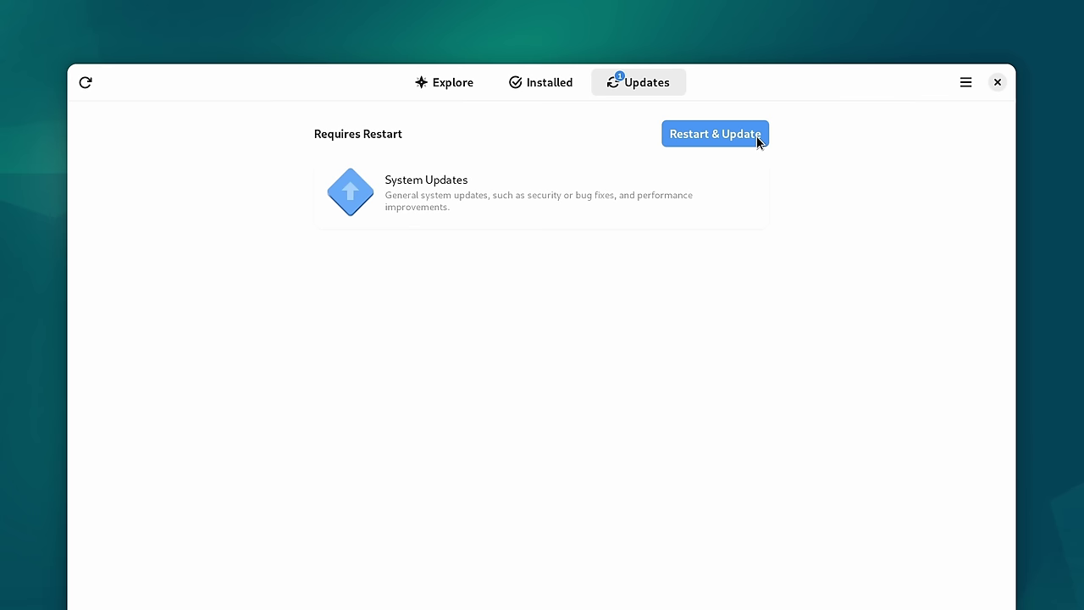
left_click(744, 138)
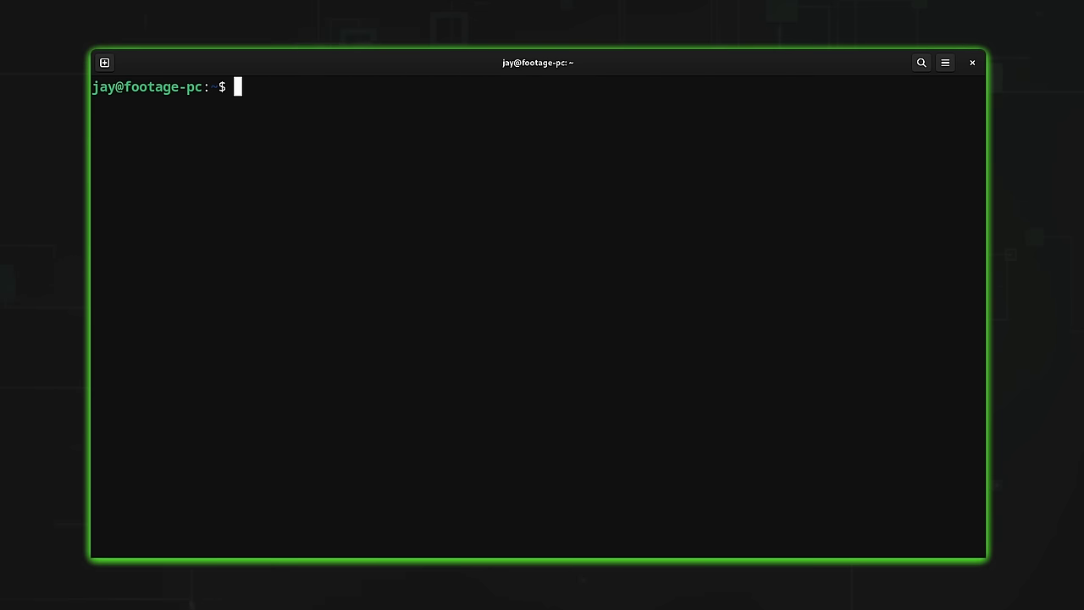
- Switch to the root account in the terminal with su - root, entering the root password
type("su - root")
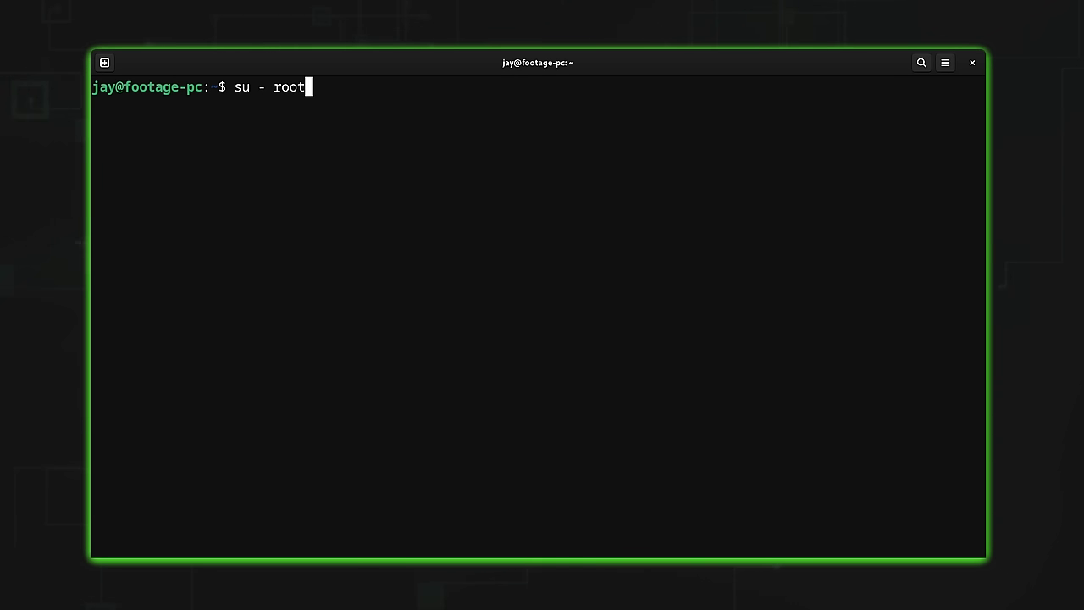
key("Return")
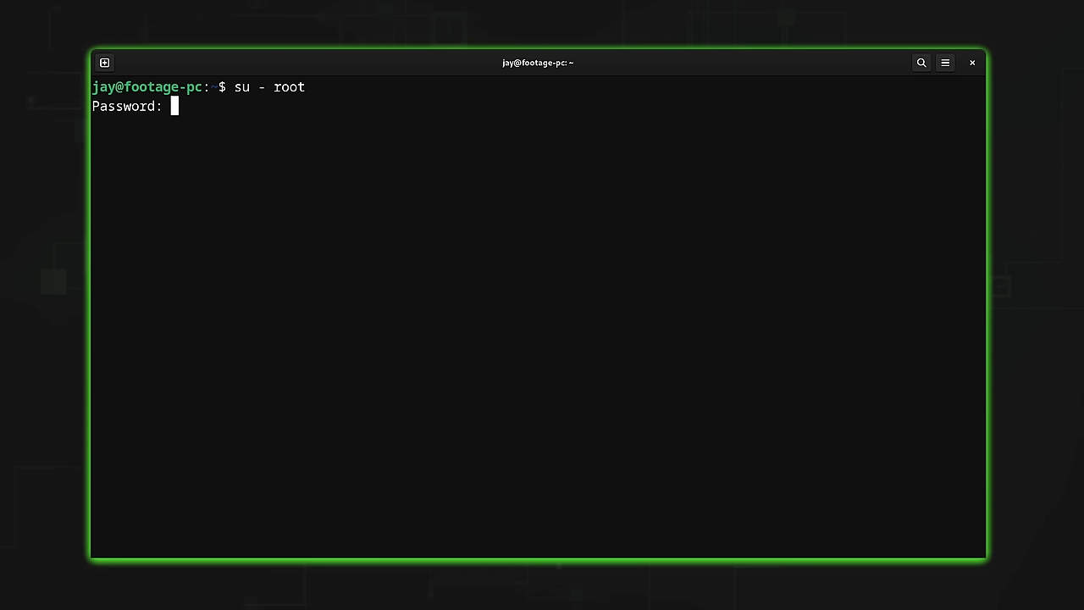
key("Return")
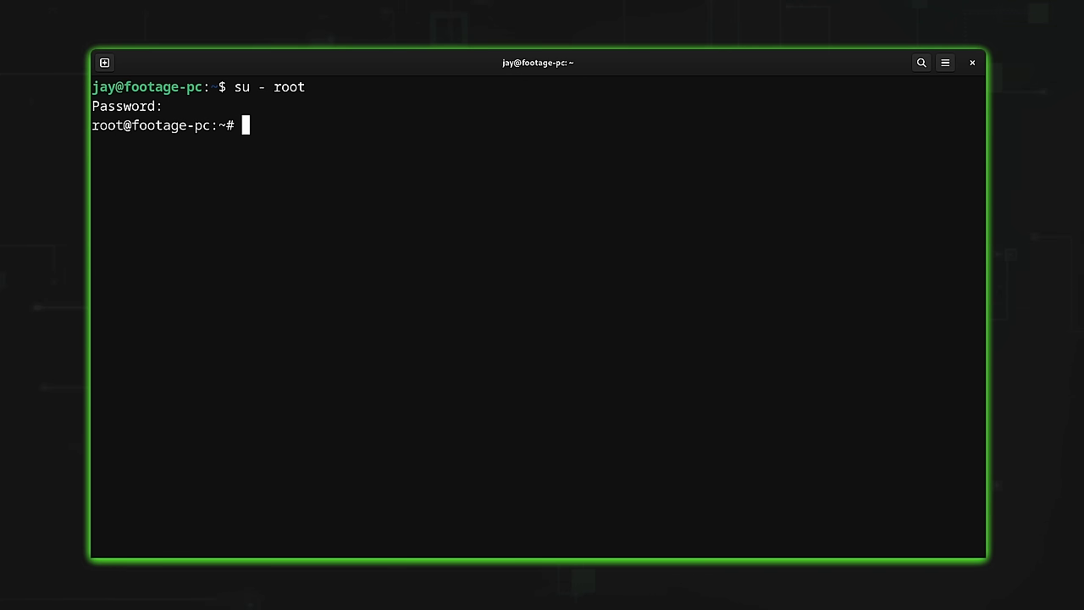
- Clear the terminal and enter the apt update command to refresh the package lists
key("ctrl+l")
type("apt update")
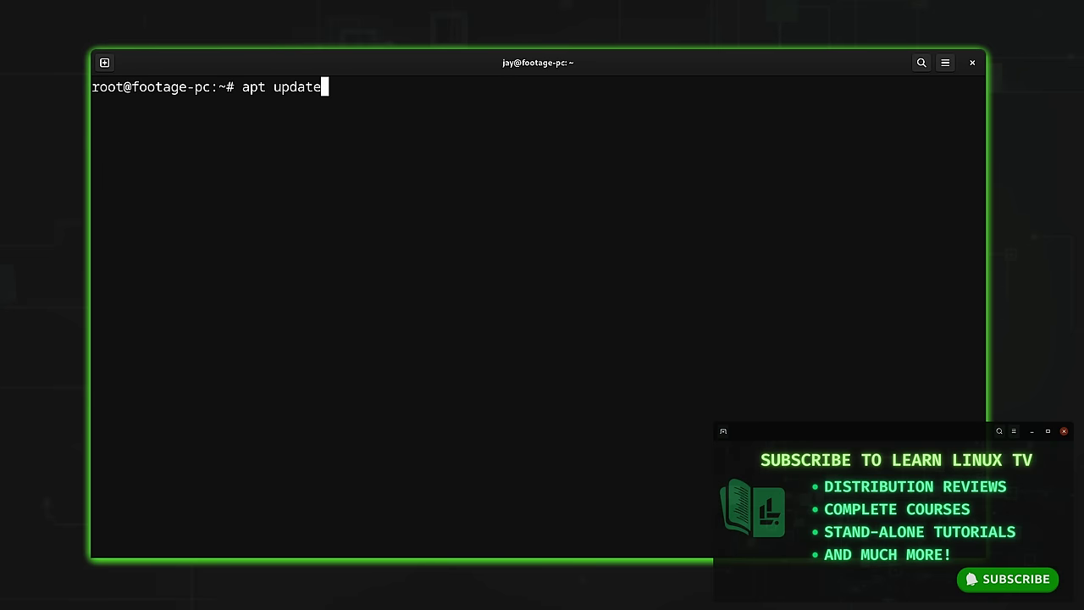
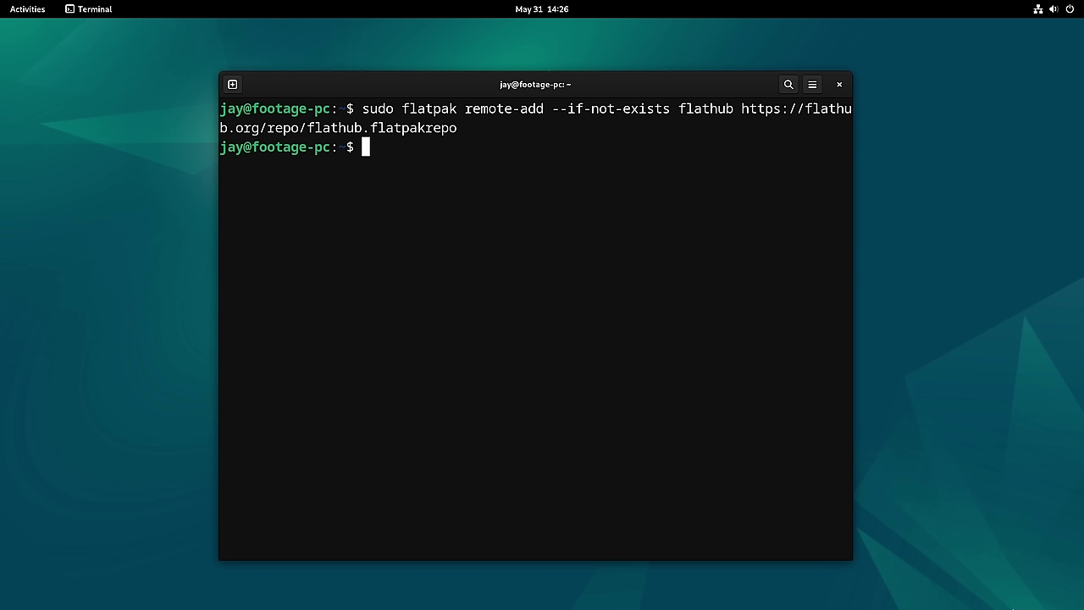
- Exit the terminal session, open the Software app and restart it to load its new plugins
type("exit")
key("Return")
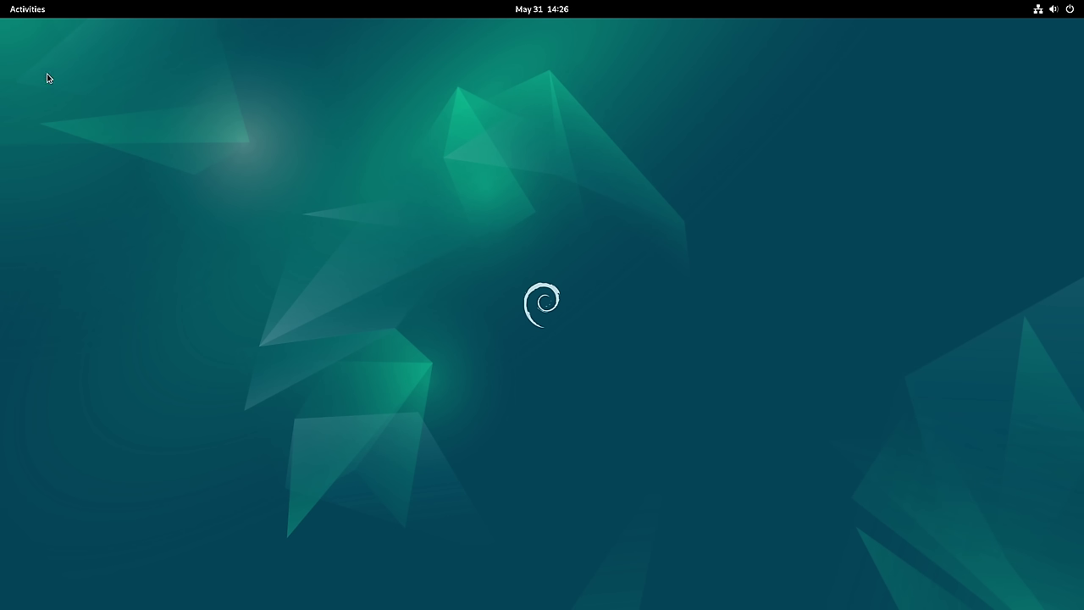
left_click(26, 10)
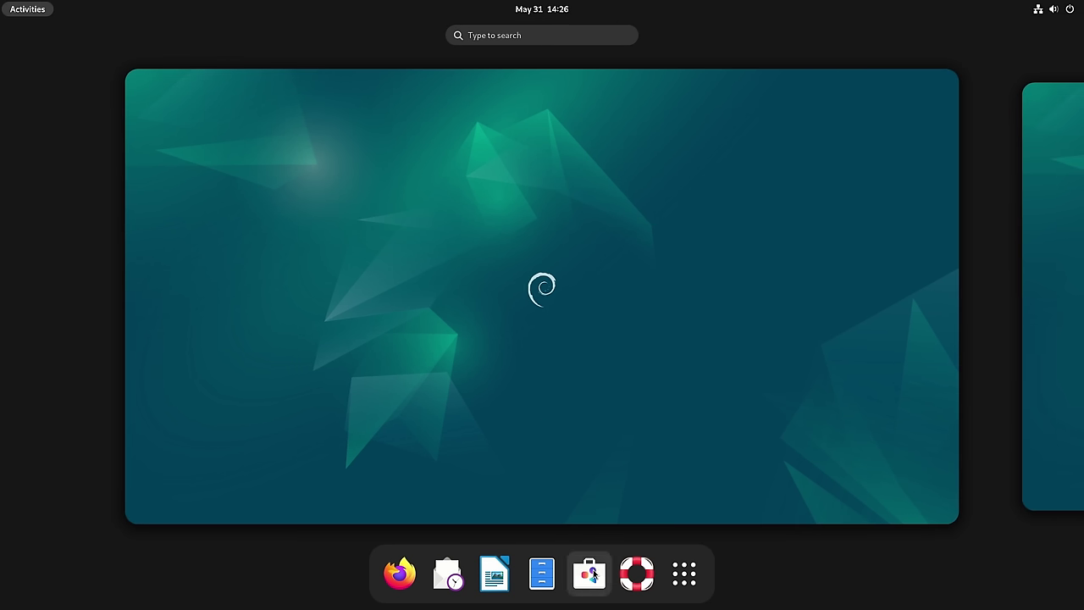
left_click(590, 578)
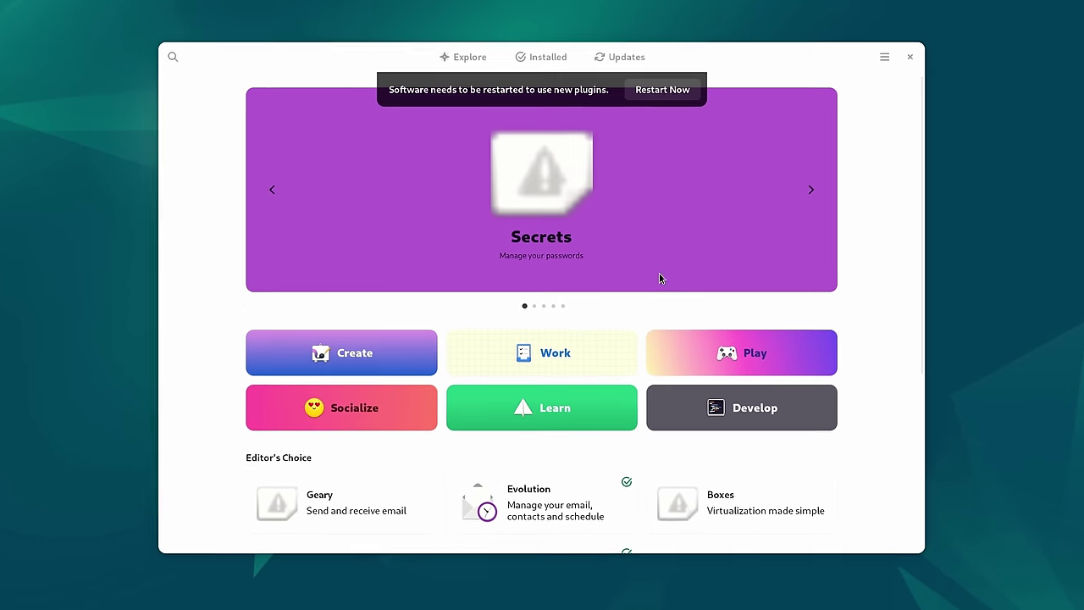
left_click(675, 74)
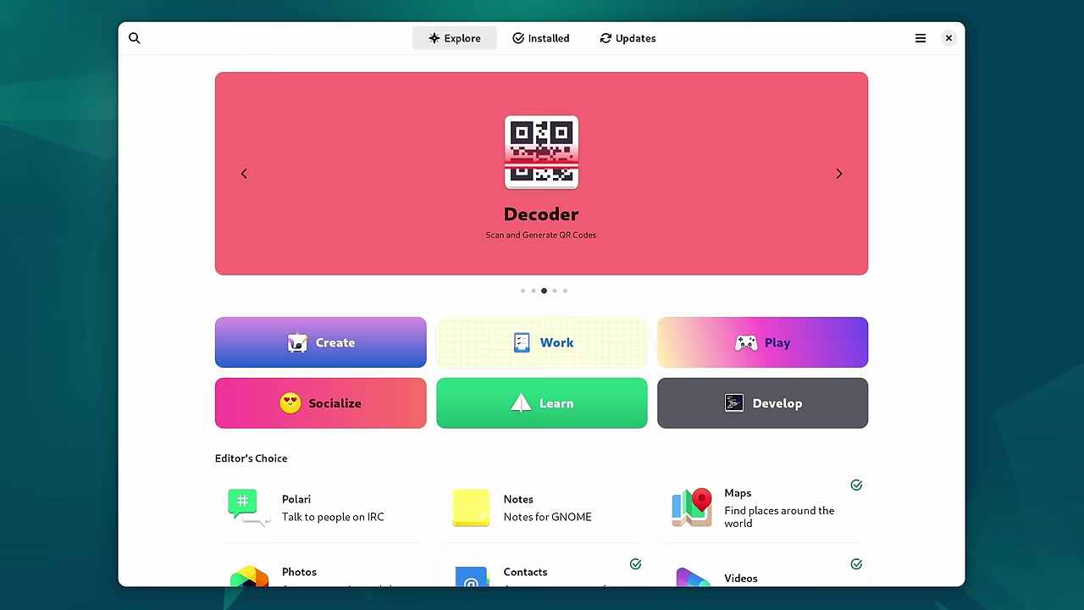
- Search for "text editor", open the page of the installed Text Editor and select Debian GNU/Linux as its source
left_click(133, 38)
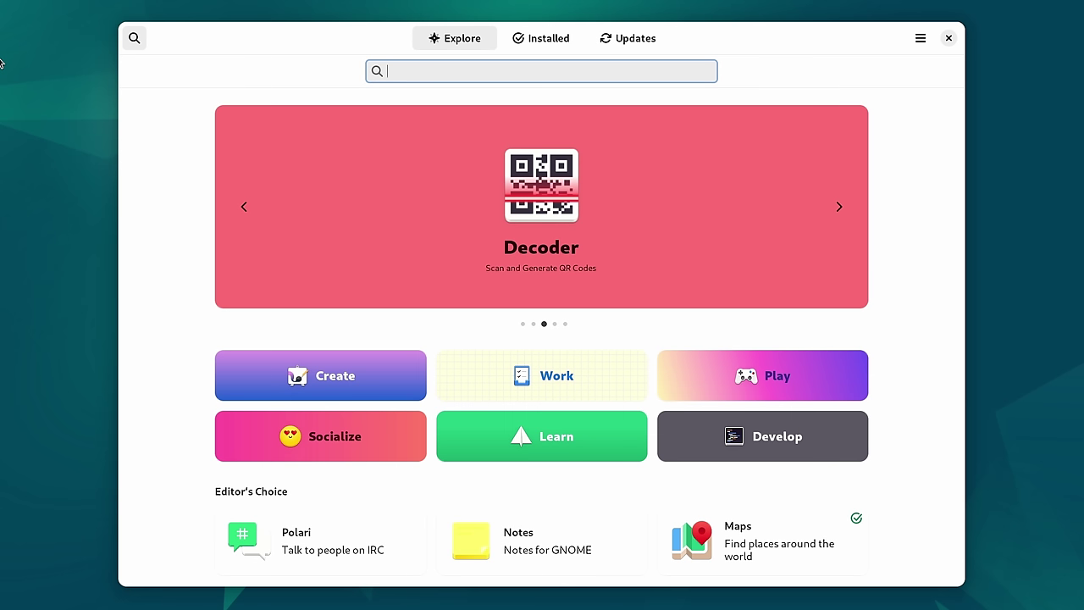
type("text editor")
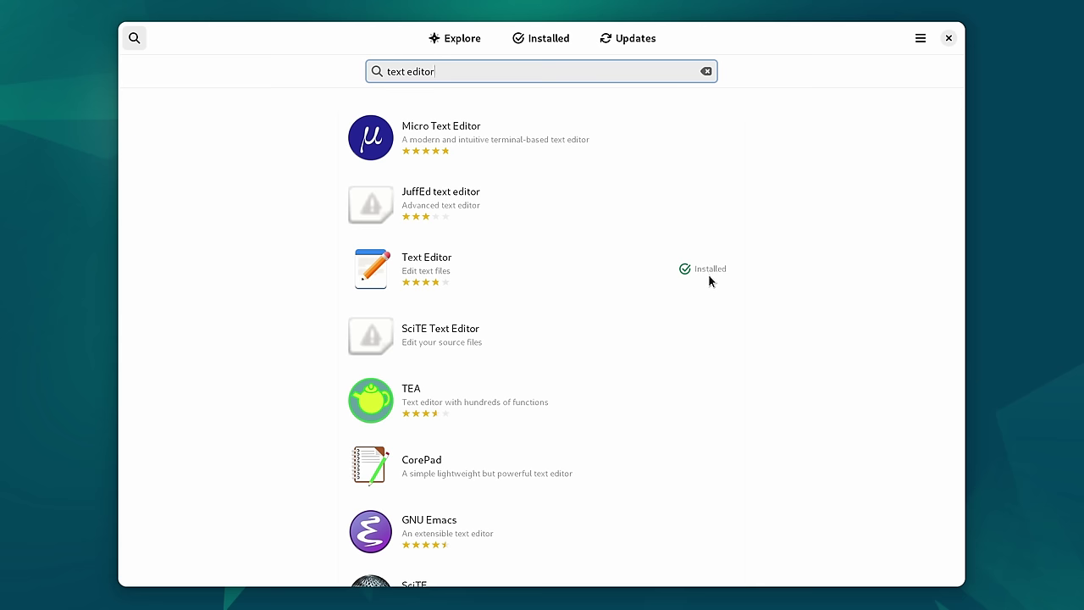
left_click(585, 271)
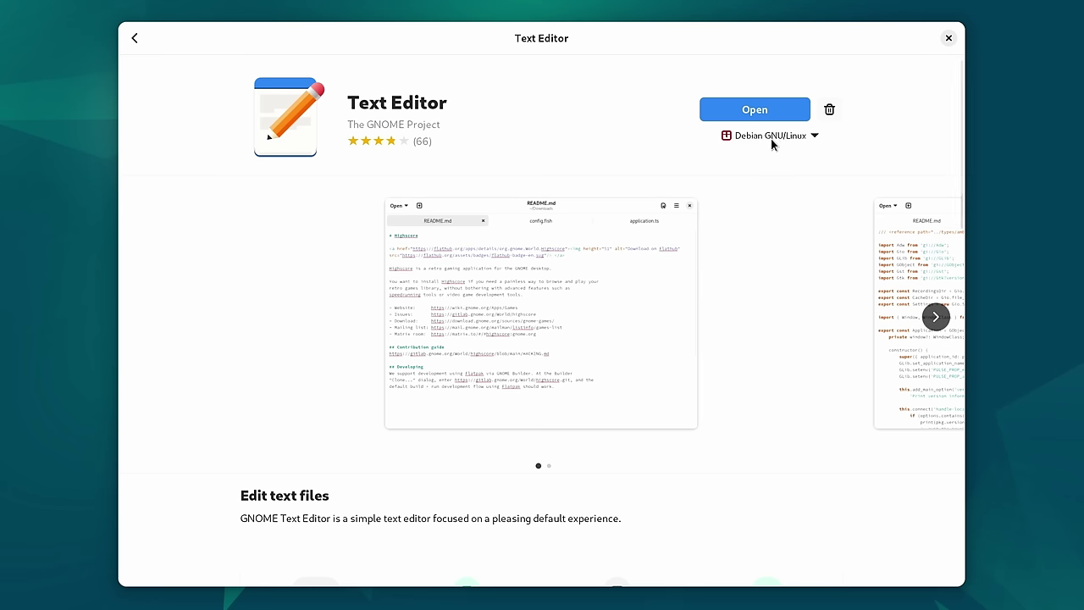
left_click(811, 137)
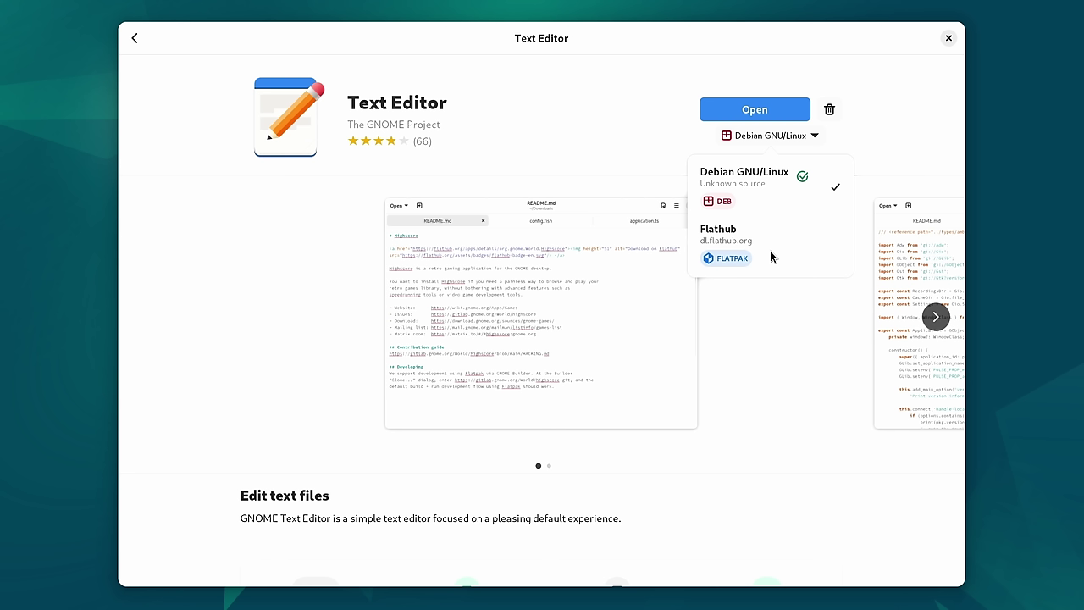
left_click(798, 208)
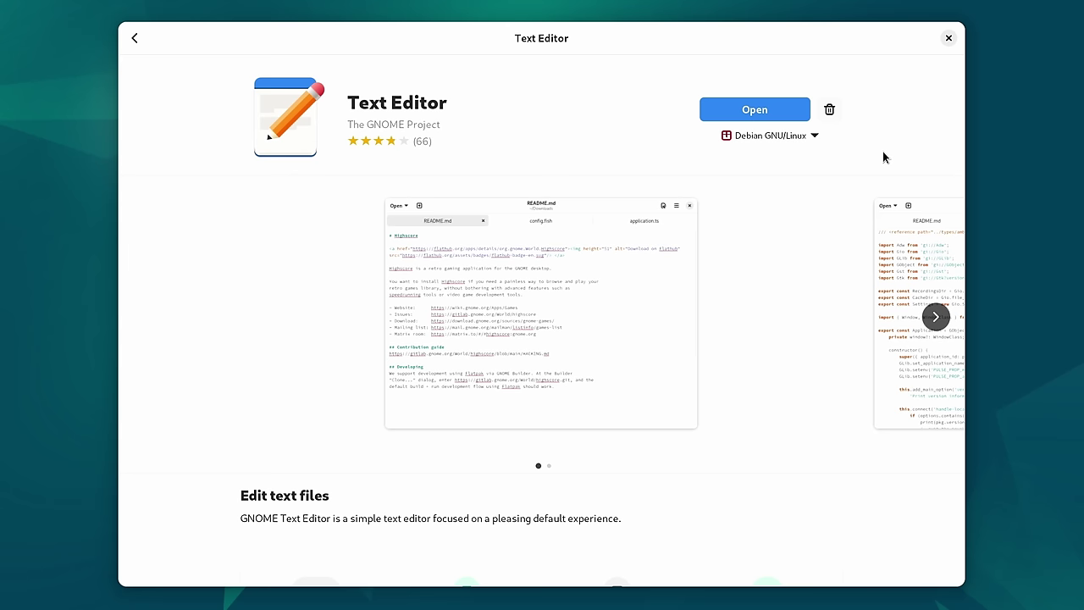
- Uninstall the Debian GNU/Linux version of Text Editor, confirming the removal and authenticating with the account password
left_click(829, 113)
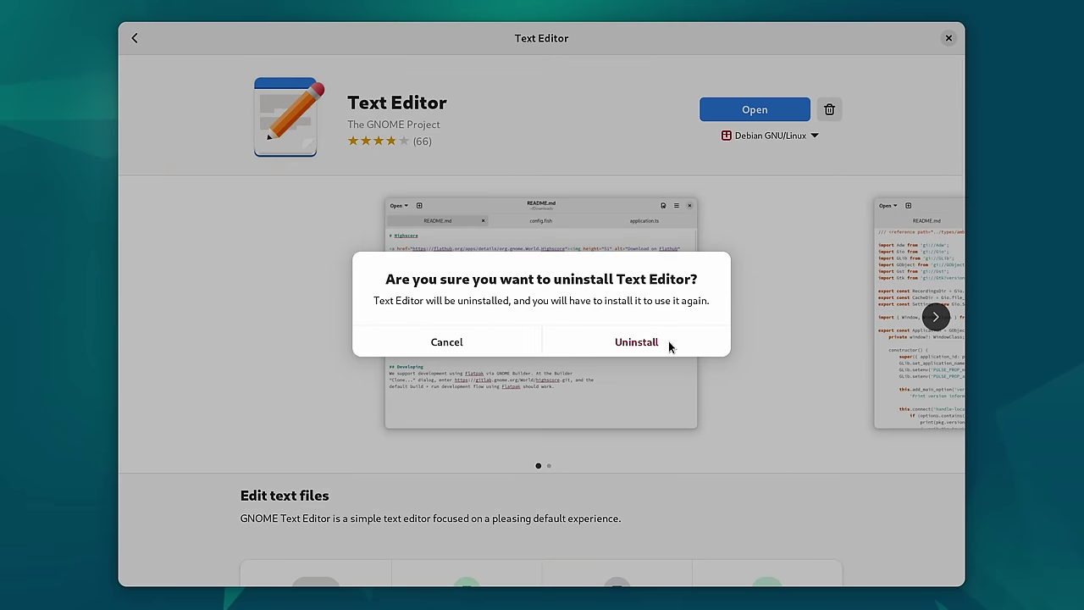
left_click(670, 343)
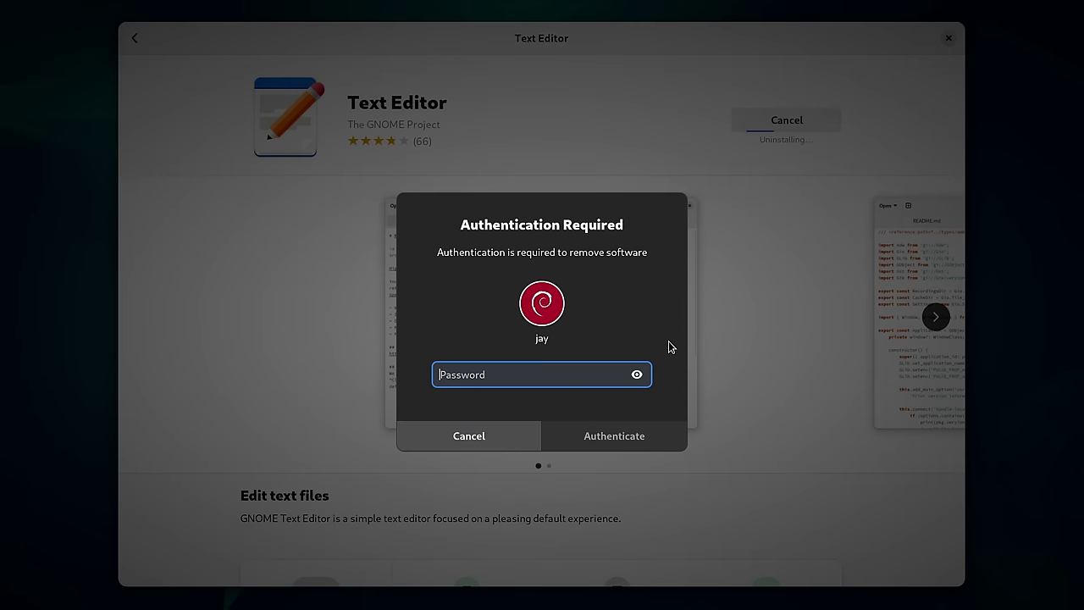
type("•••")
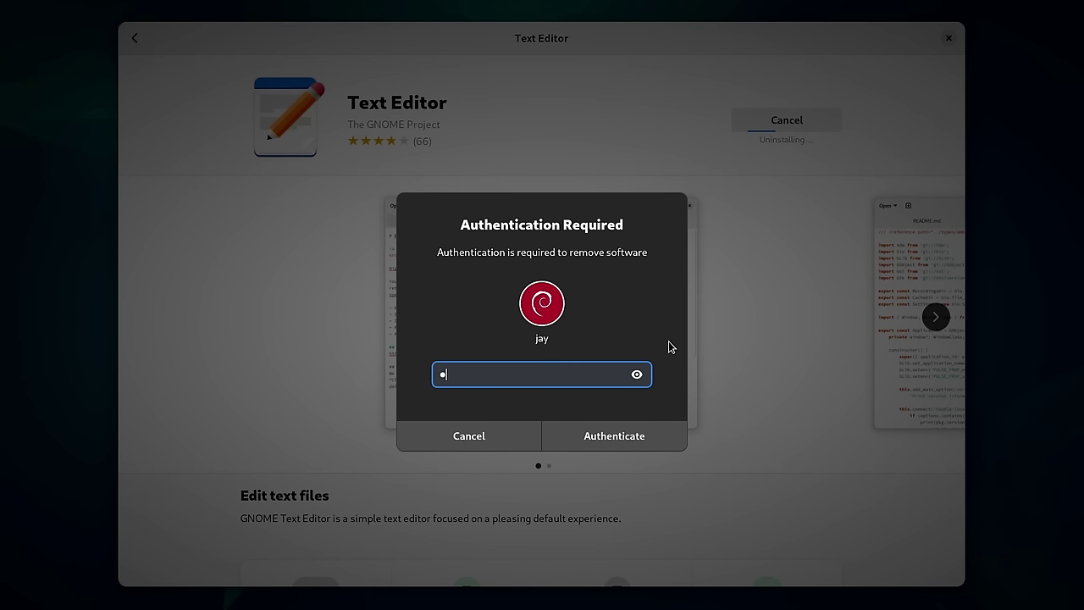
type("•••••••")
key("Return")
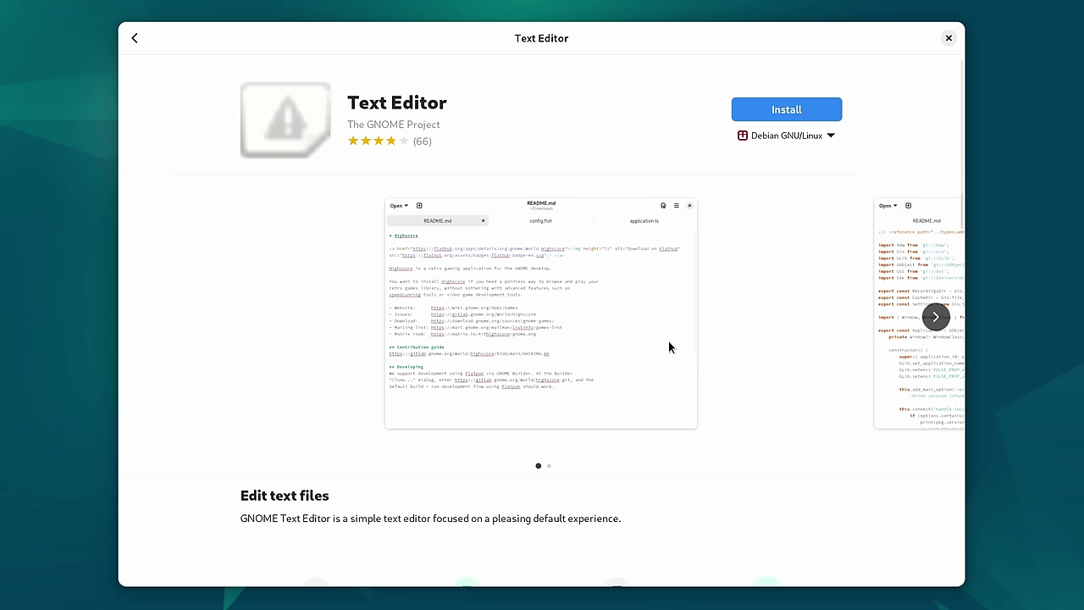
- Switch the Text Editor source to Flathub and install that version
left_click(828, 137)
left_click(790, 245)
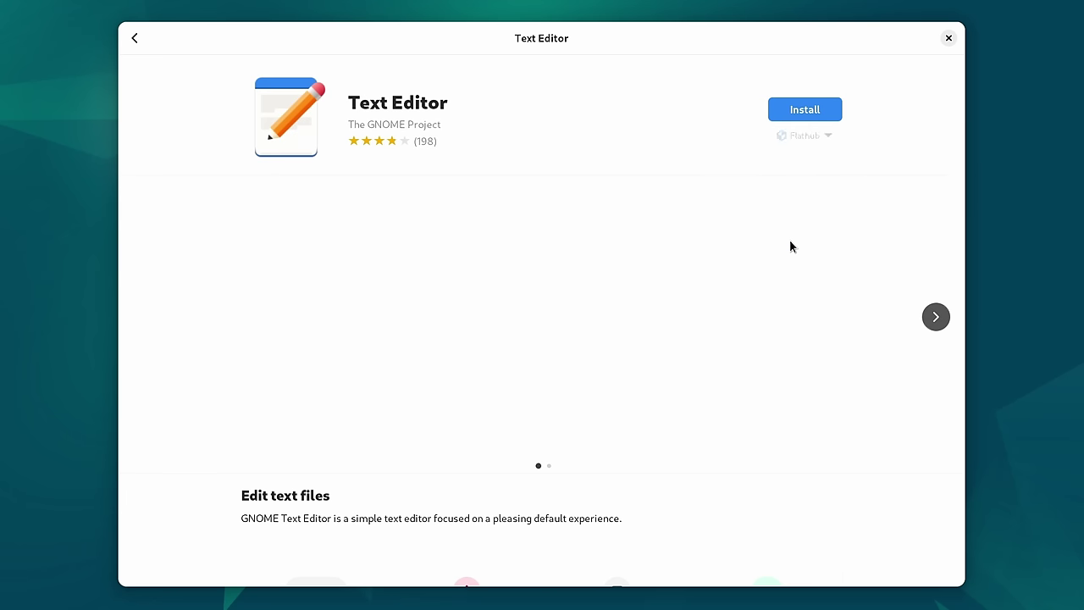
left_click(806, 110)
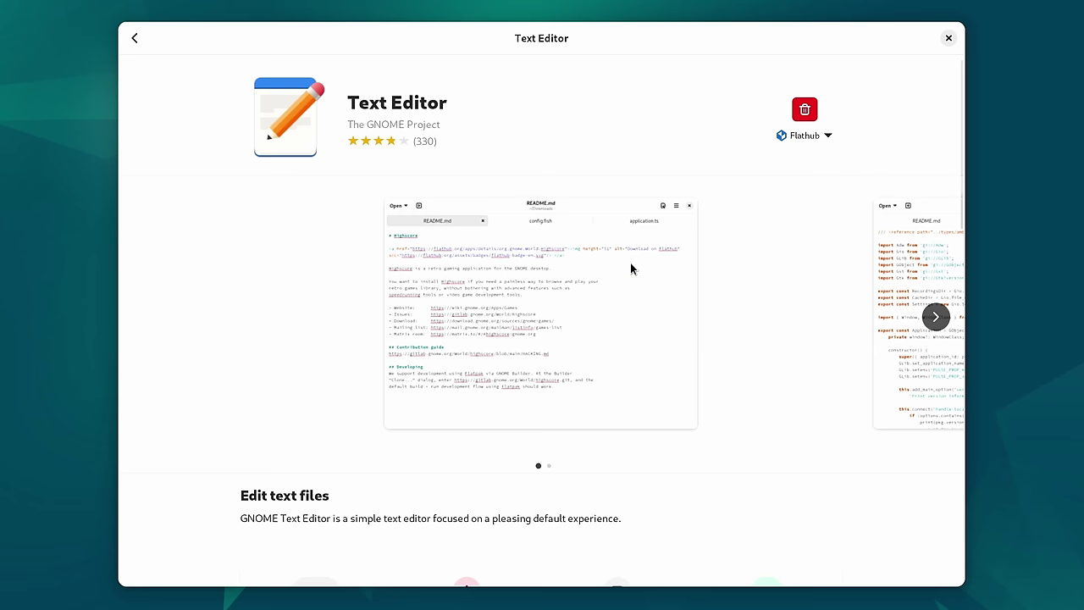
- Compare the version details of Text Editor on its Flathub page with those of the Debian GNU/Linux source
left_click_drag(960, 140, 965, 271)
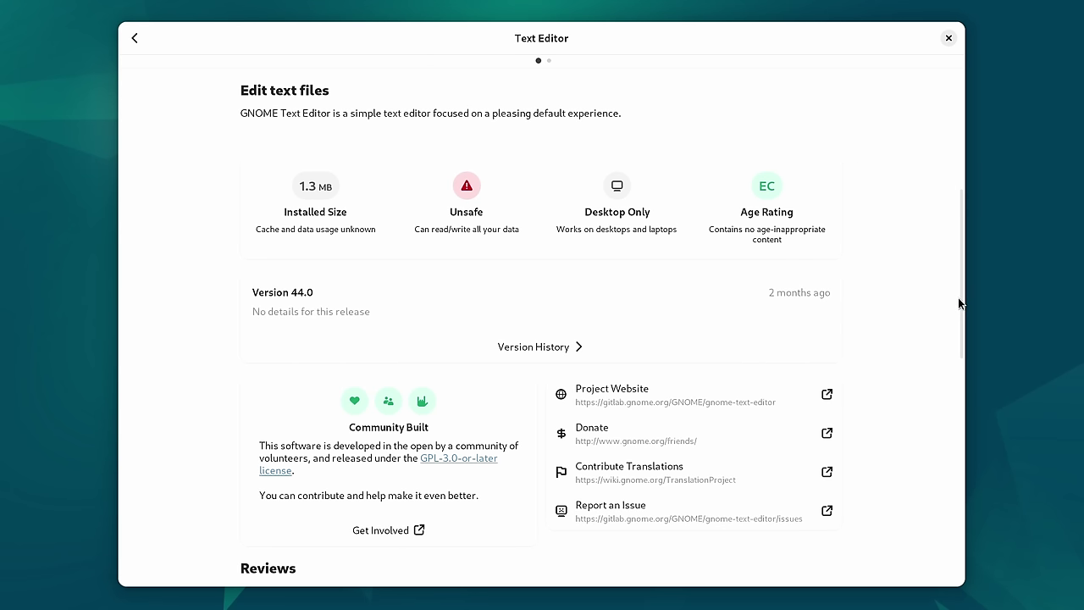
left_click_drag(959, 298, 963, 151)
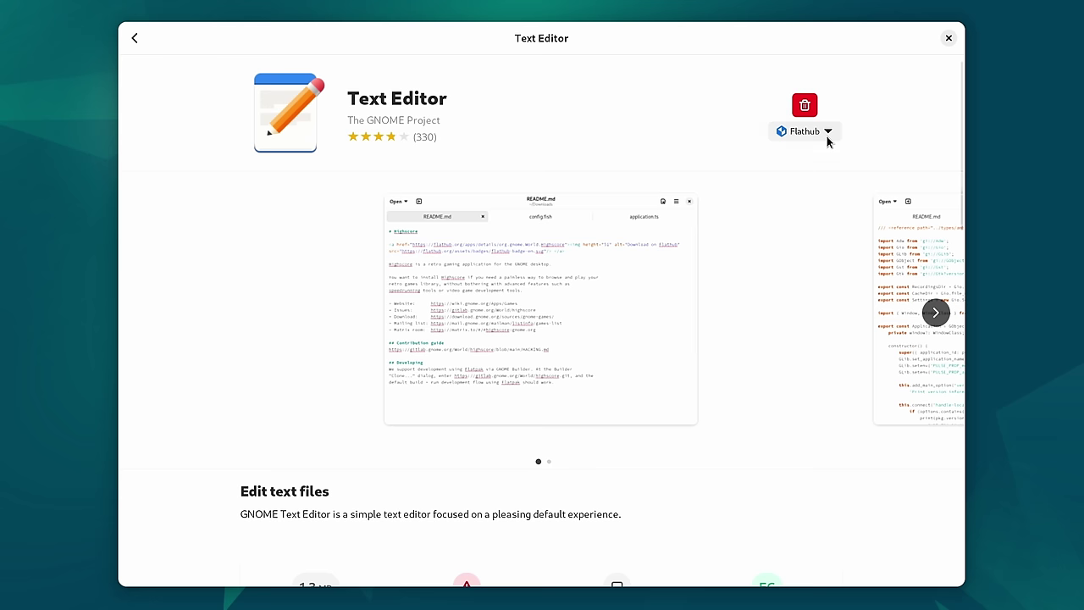
left_click(829, 132)
left_click(799, 186)
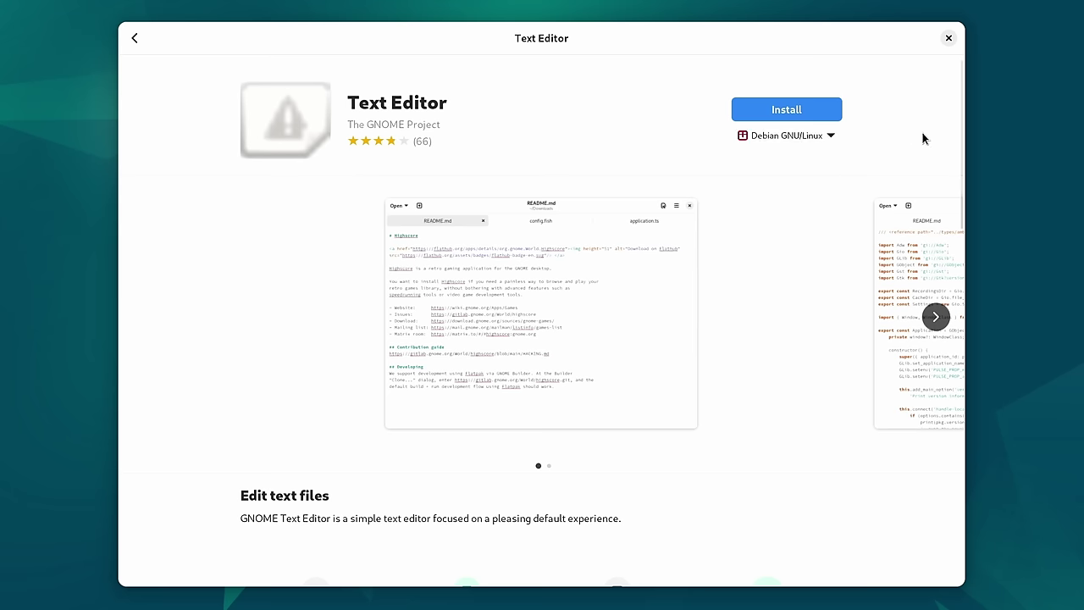
left_click_drag(959, 120, 966, 261)
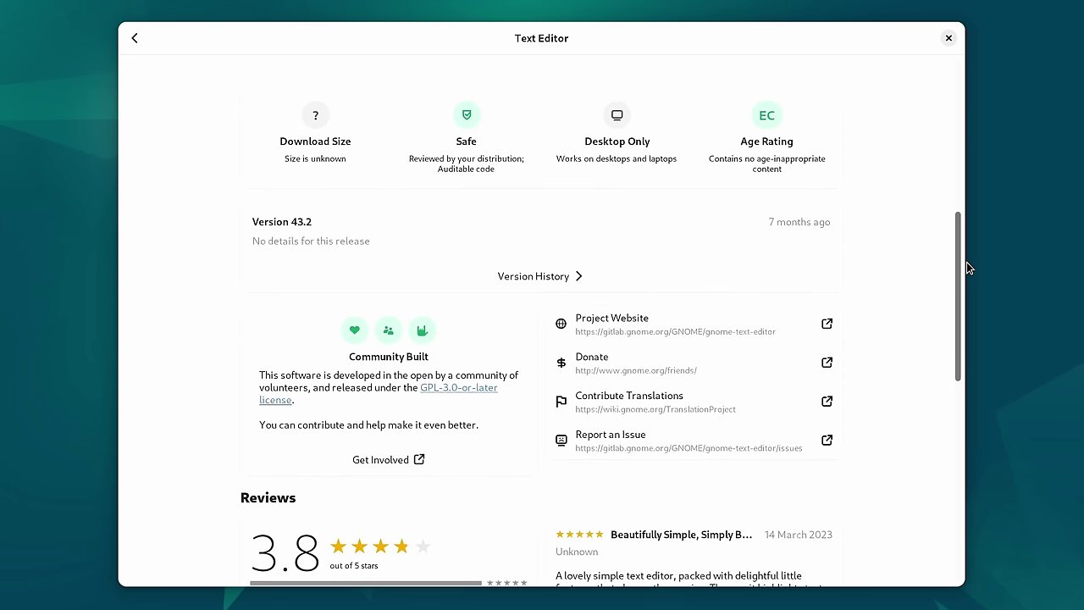
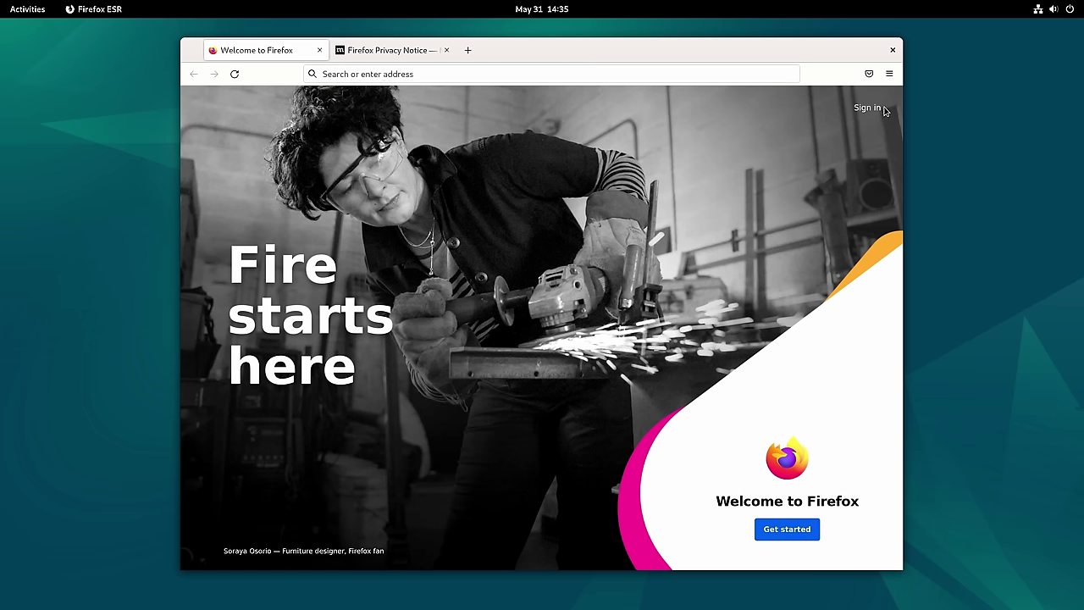
- Check the installed browser's version in the About Firefox window, closing that window and the browser when done
left_click(889, 74)
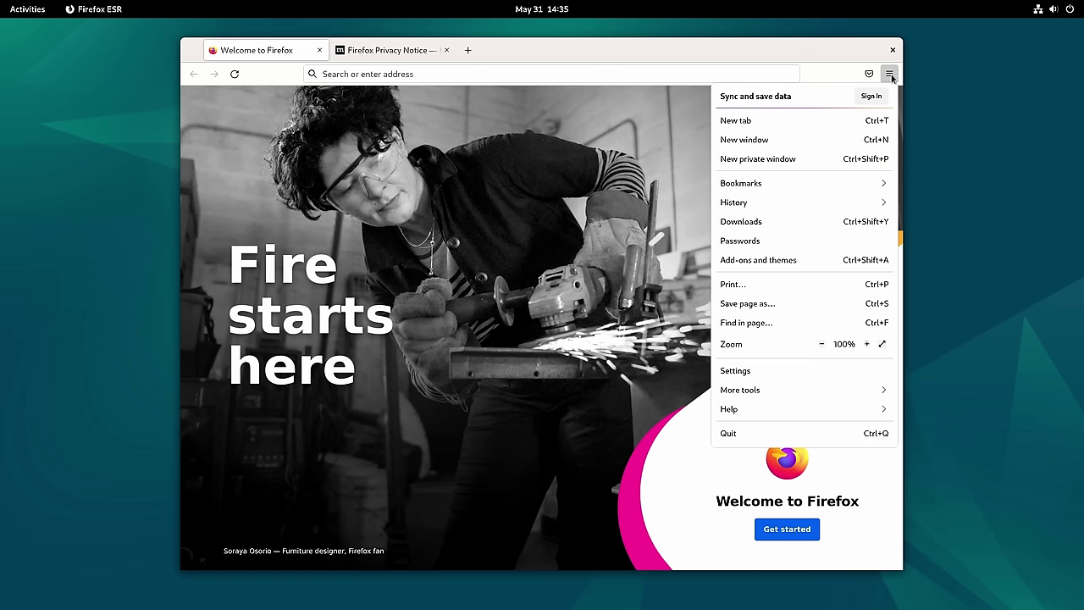
left_click(836, 415)
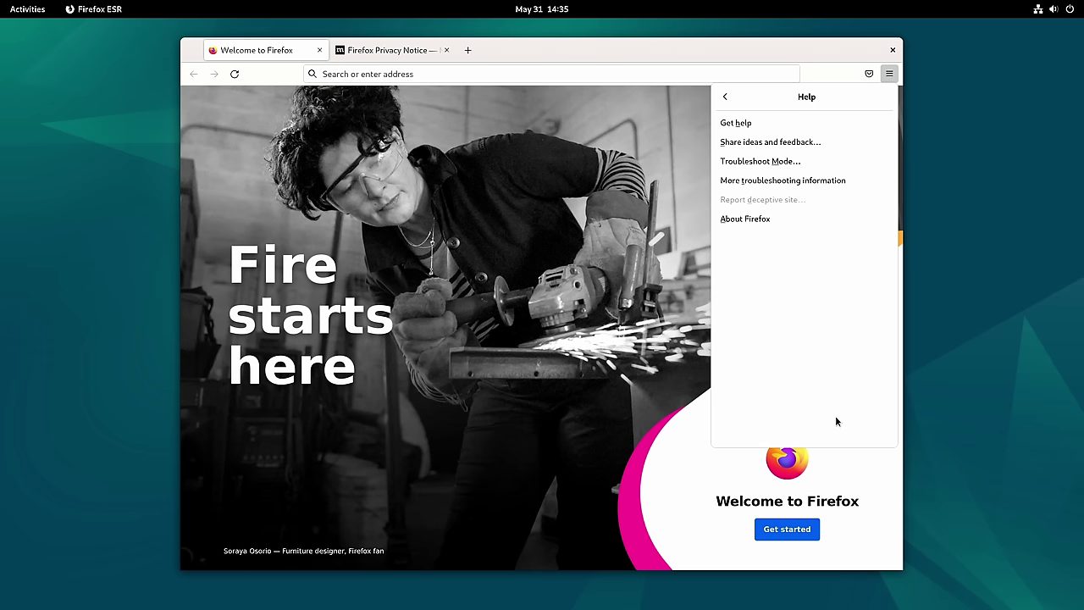
left_click(756, 218)
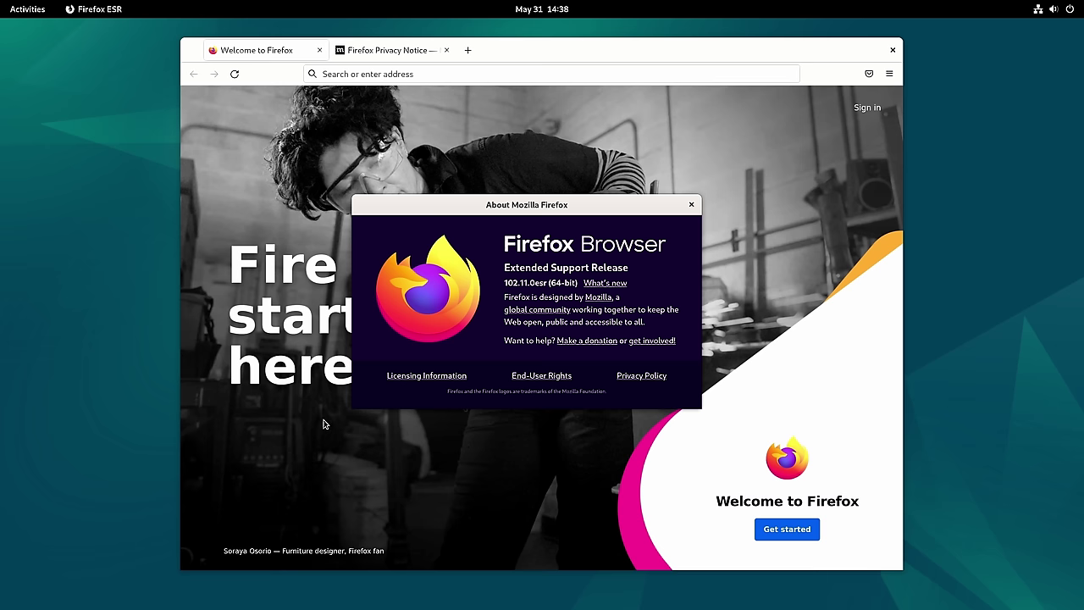
left_click(691, 204)
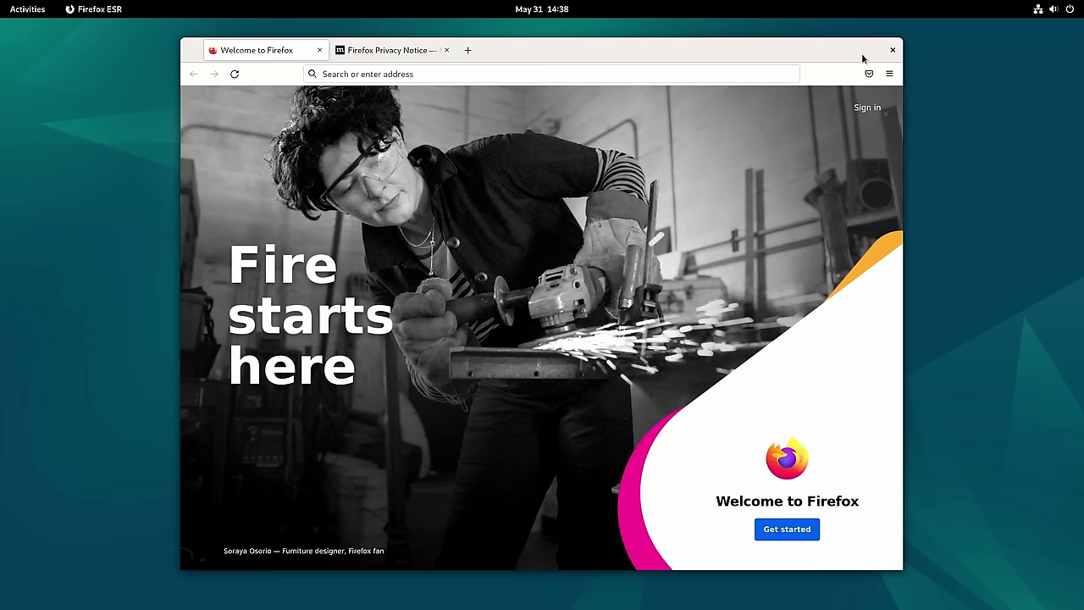
left_click(892, 51)
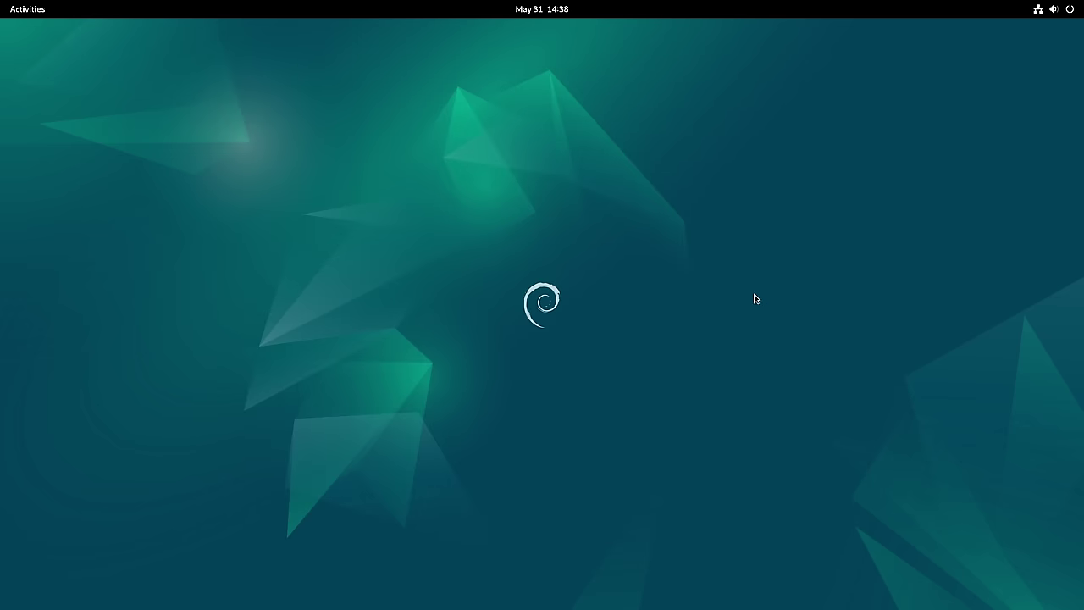
- Switch to the Software app, search for "firefox" and check the available sources on the Firefox page
left_click(42, 9)
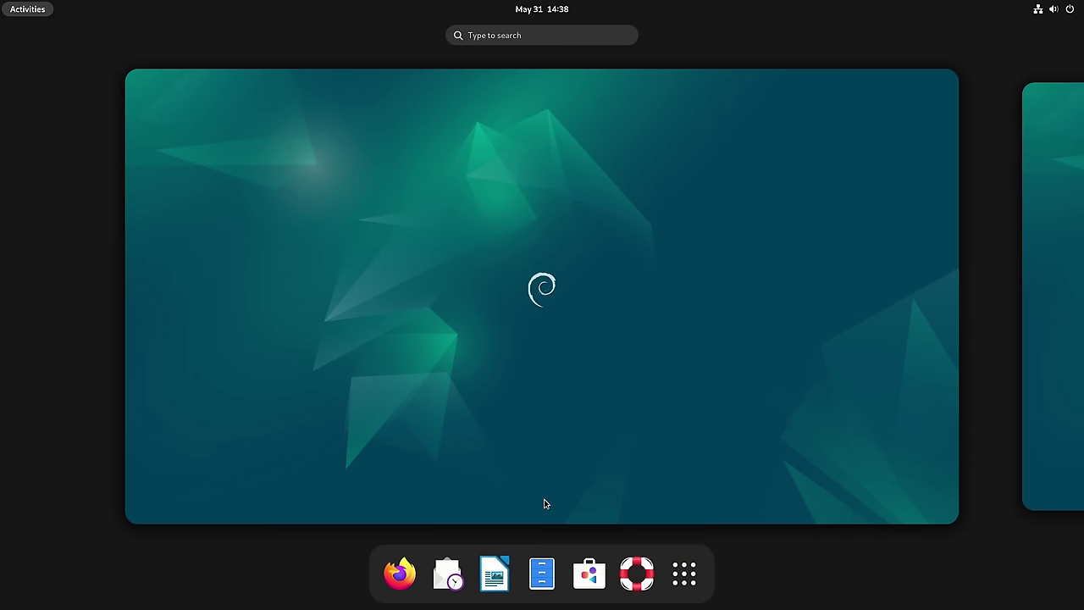
left_click(587, 575)
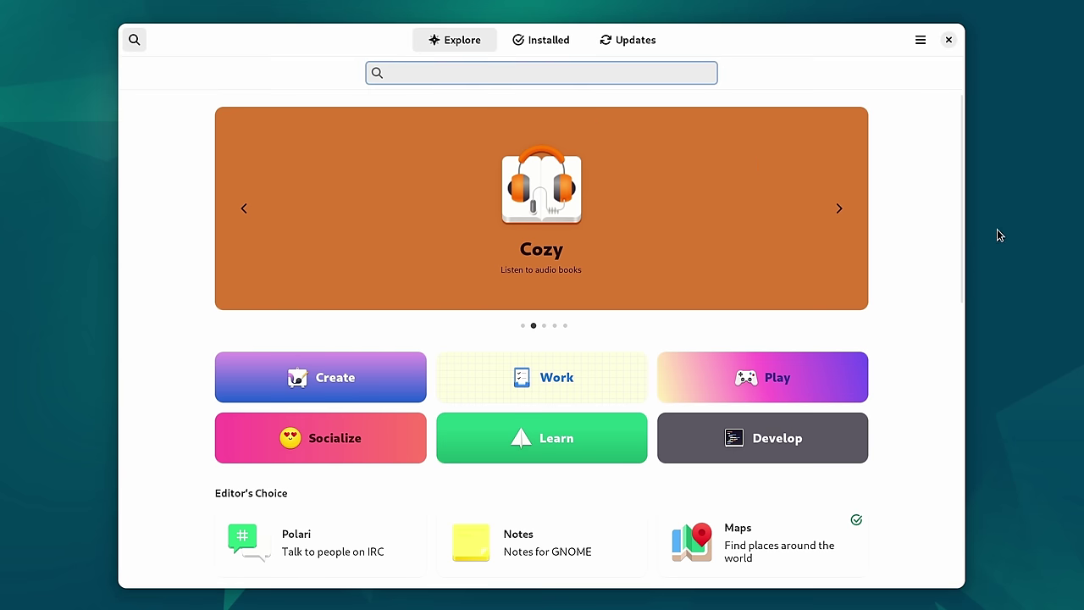
type("firefox")
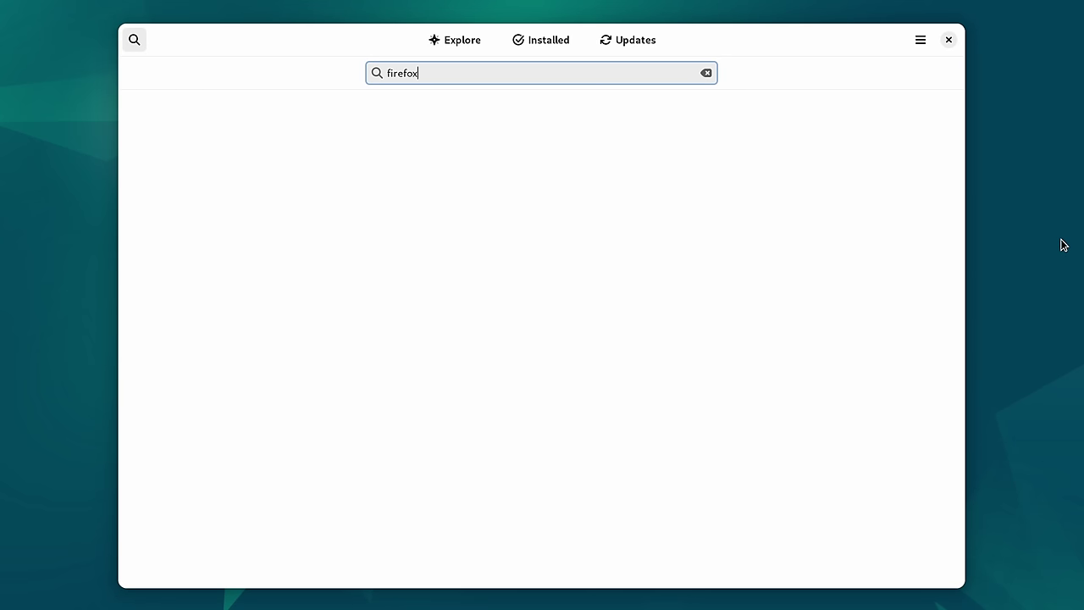
left_click(675, 151)
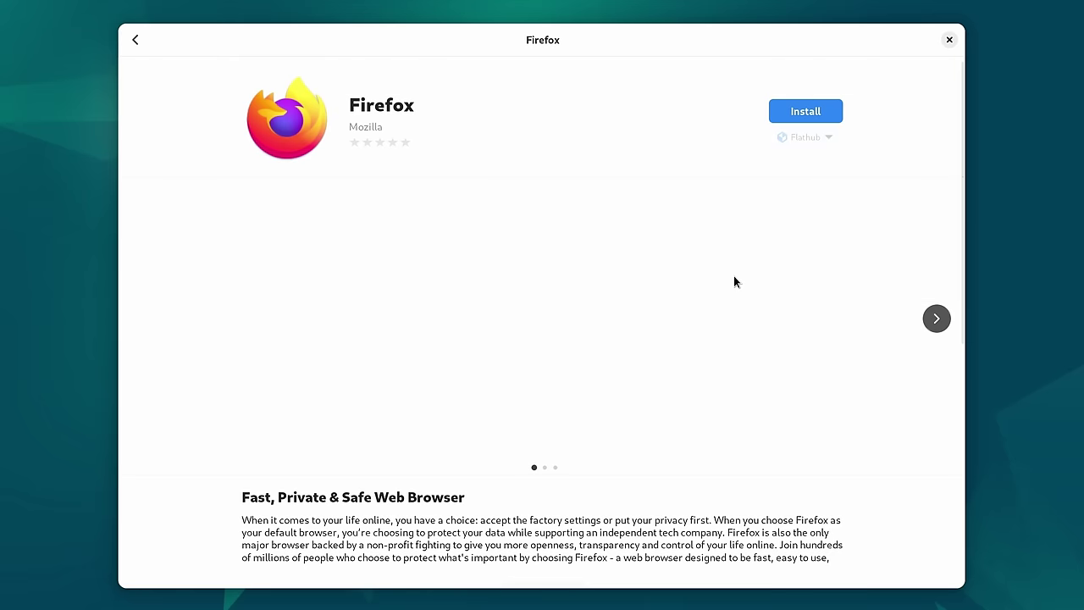
left_click(828, 137)
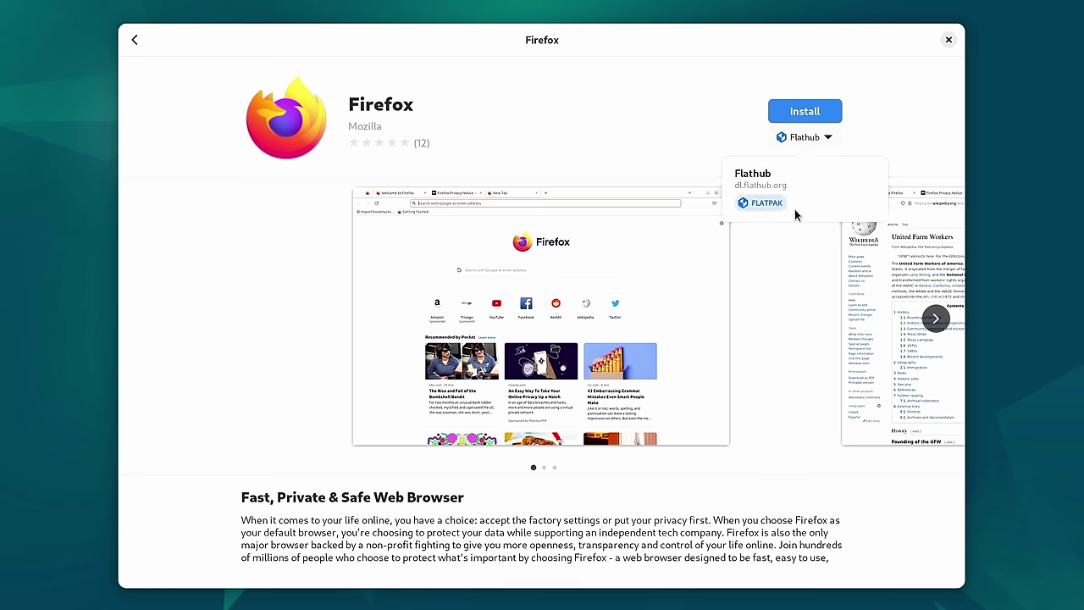
left_click(827, 138)
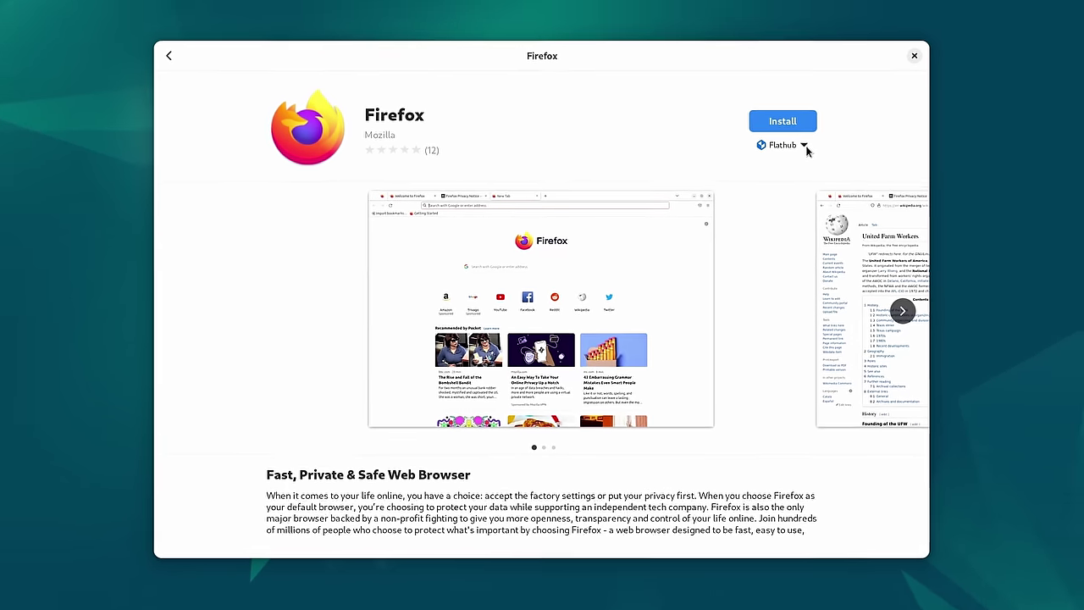
- Find and open Terminal, and position its window over the Software window
left_click(34, 11)
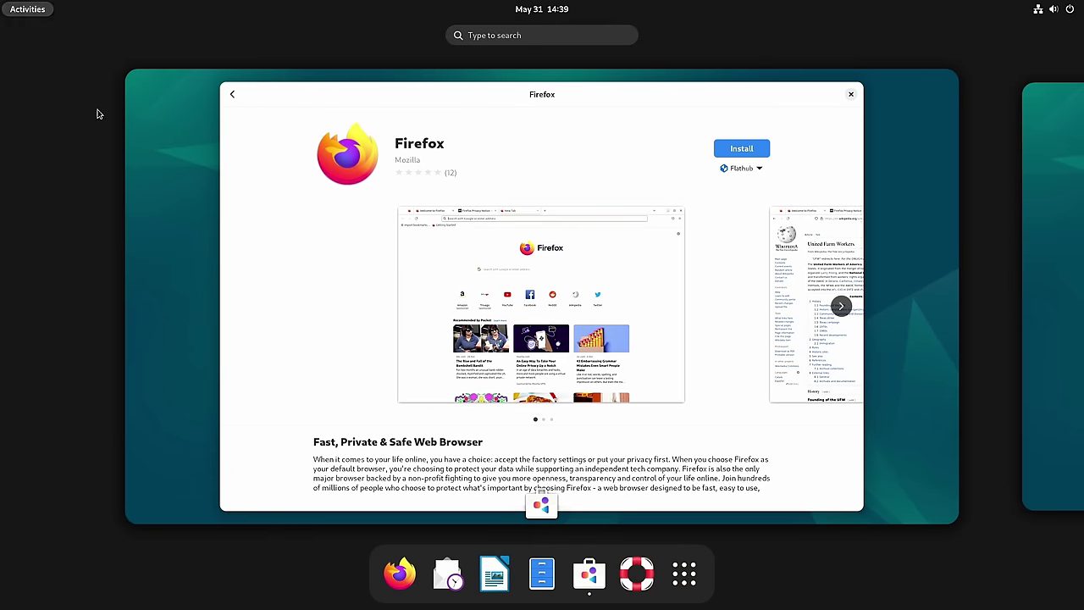
type("ter")
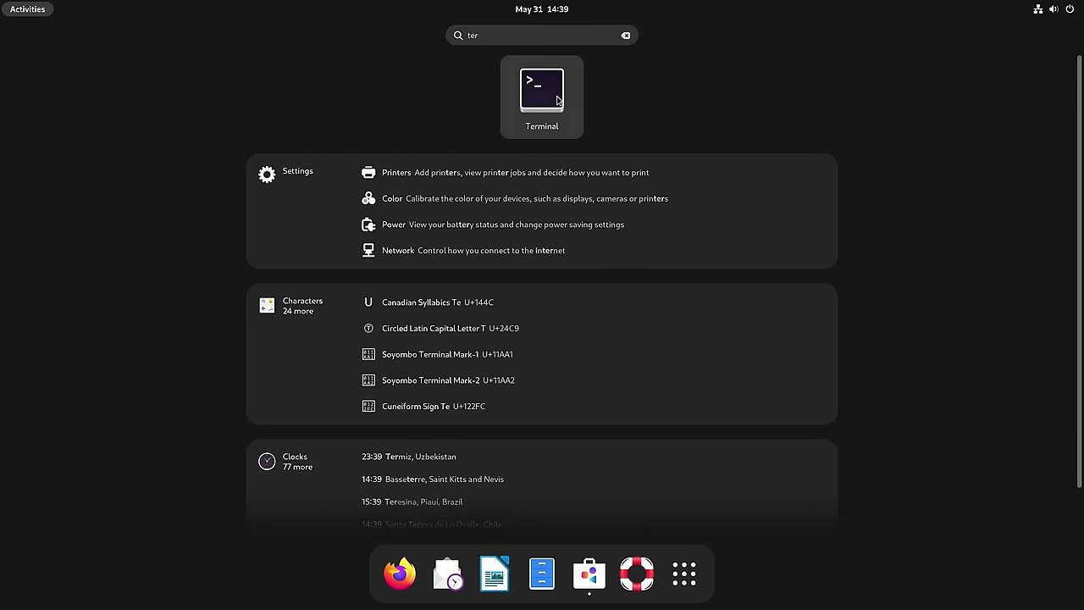
left_click(558, 100)
left_click_drag(348, 40, 509, 81)
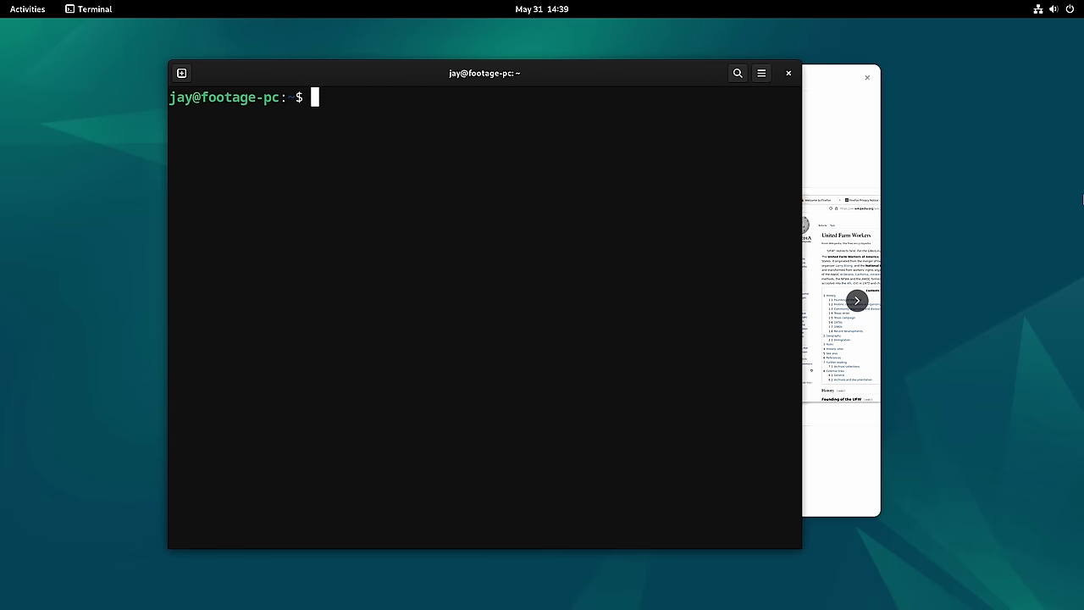
- Remove the packaged browser with sudo apt remove firefox-esr, entering the account password and accepting the removal
type("sudo apt remove")
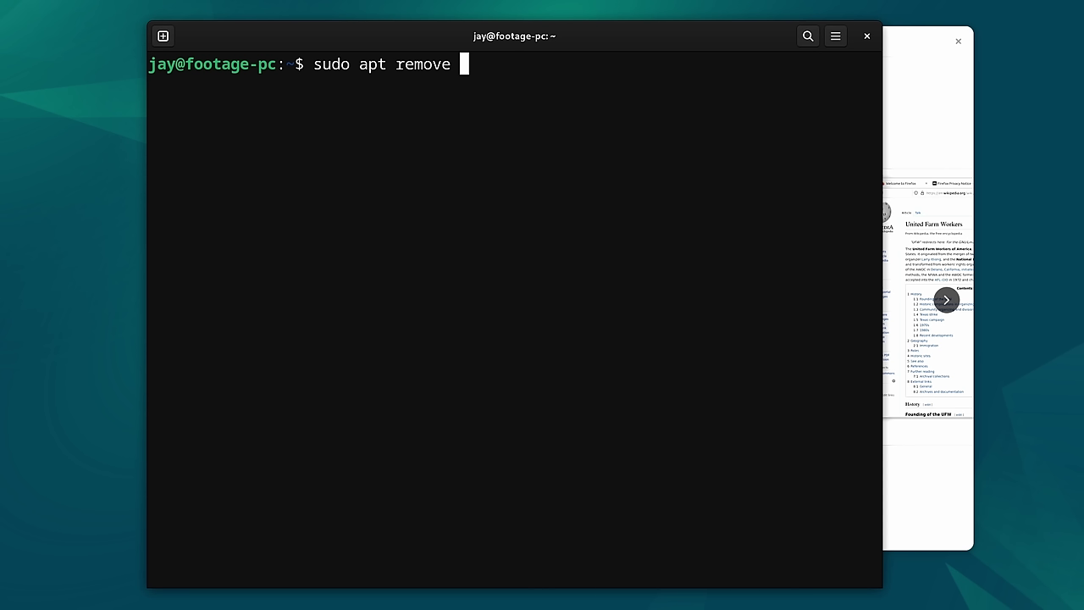
type("firefox-")
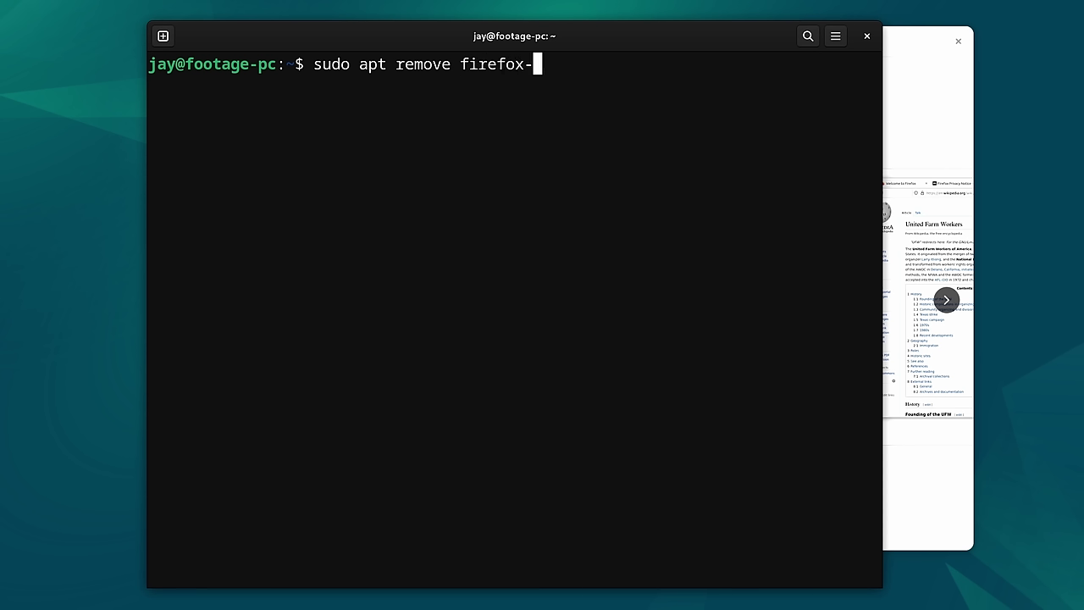
type("esr")
key("Return")
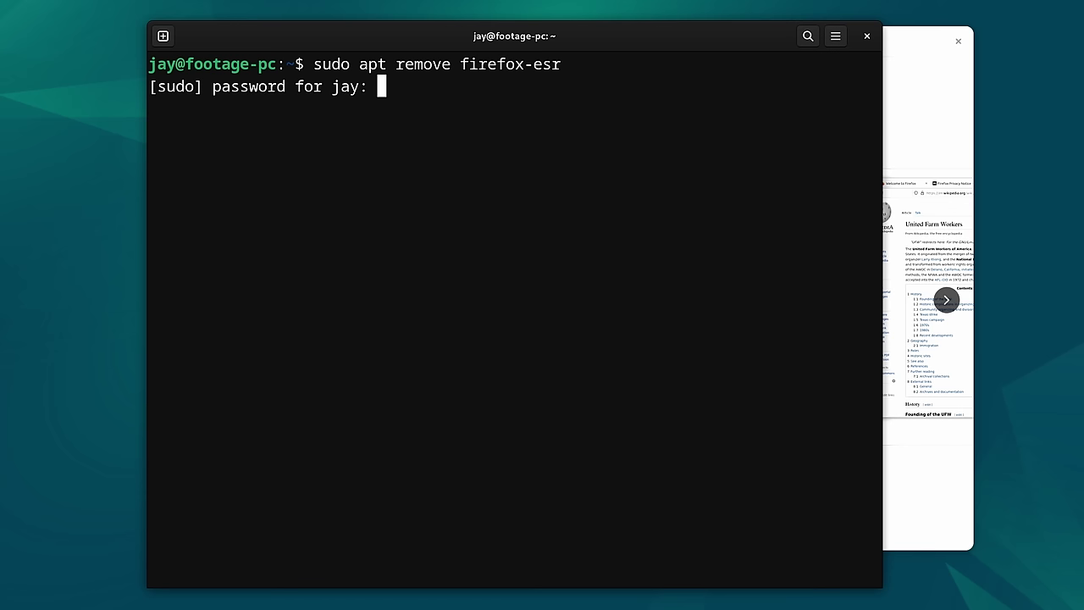
key("Return")
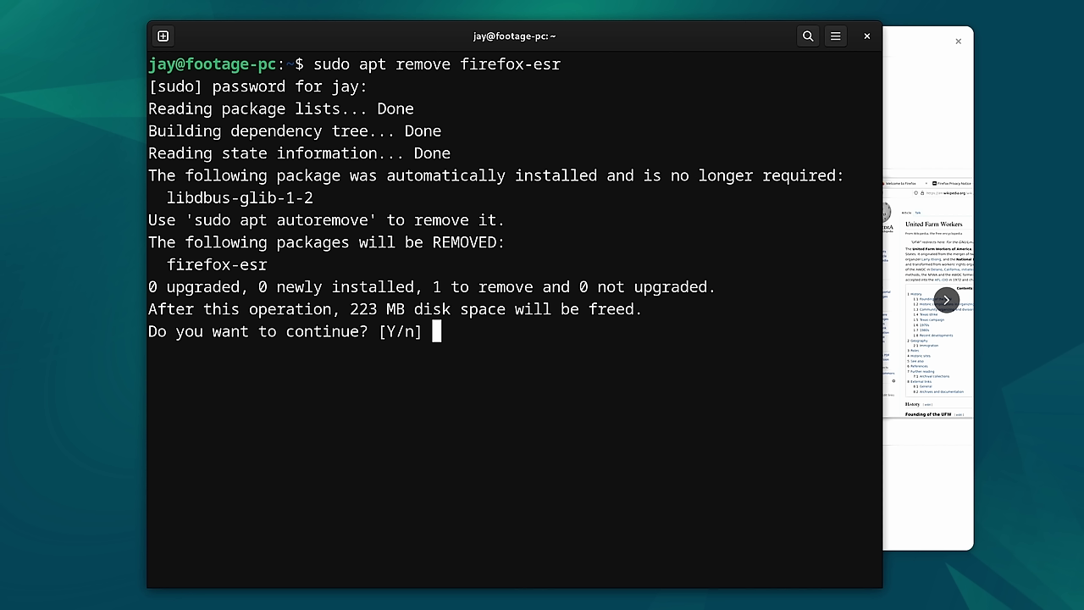
key("Return")
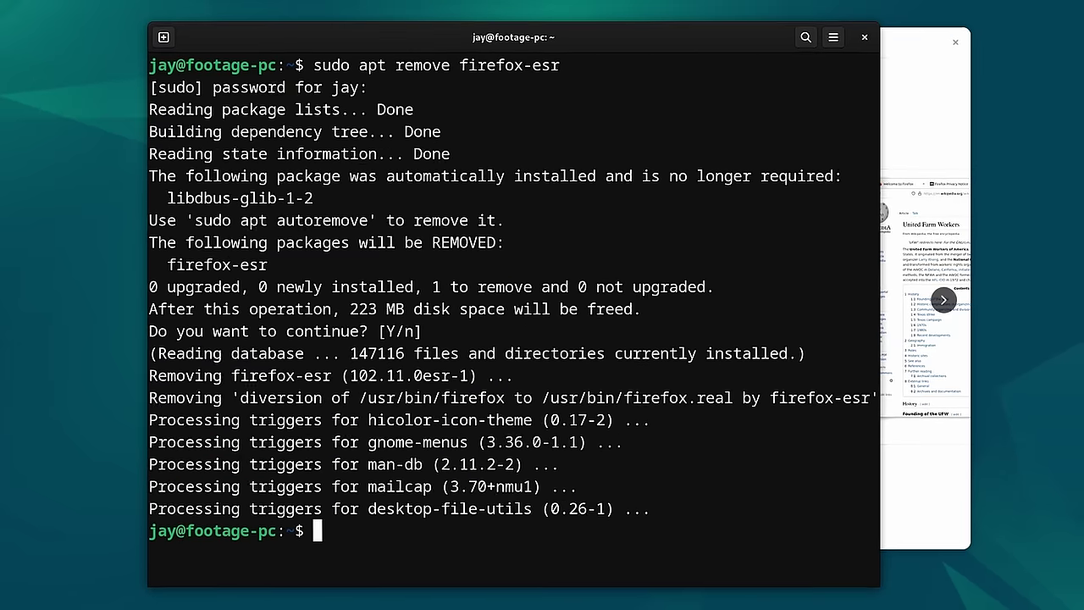
- Look through all pages of the installed applications for a Firefox entry and return to the Firefox page in Software
left_click(28, 9)
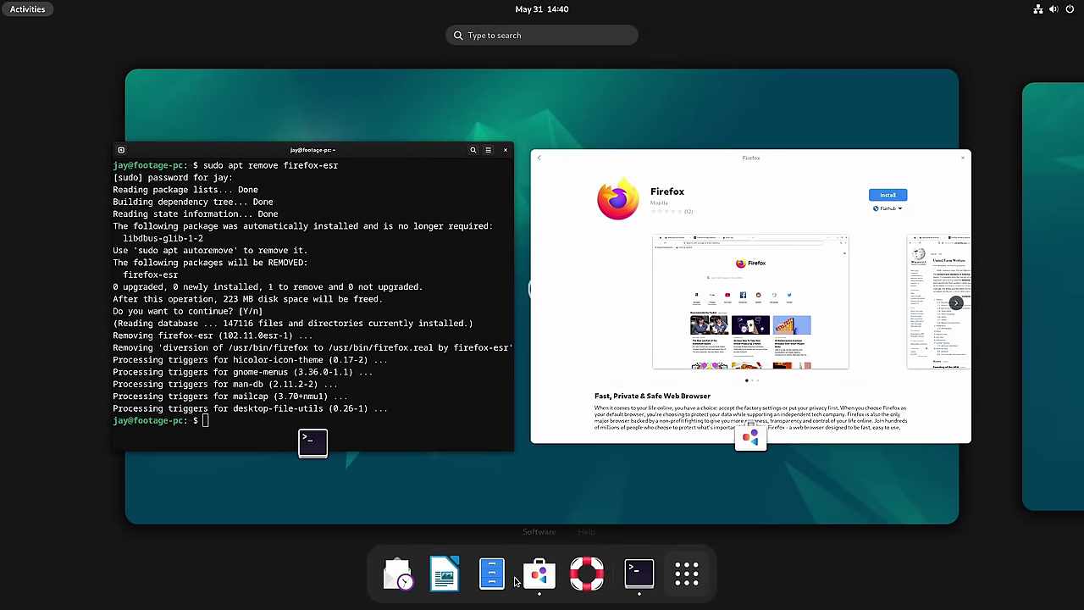
left_click(694, 584)
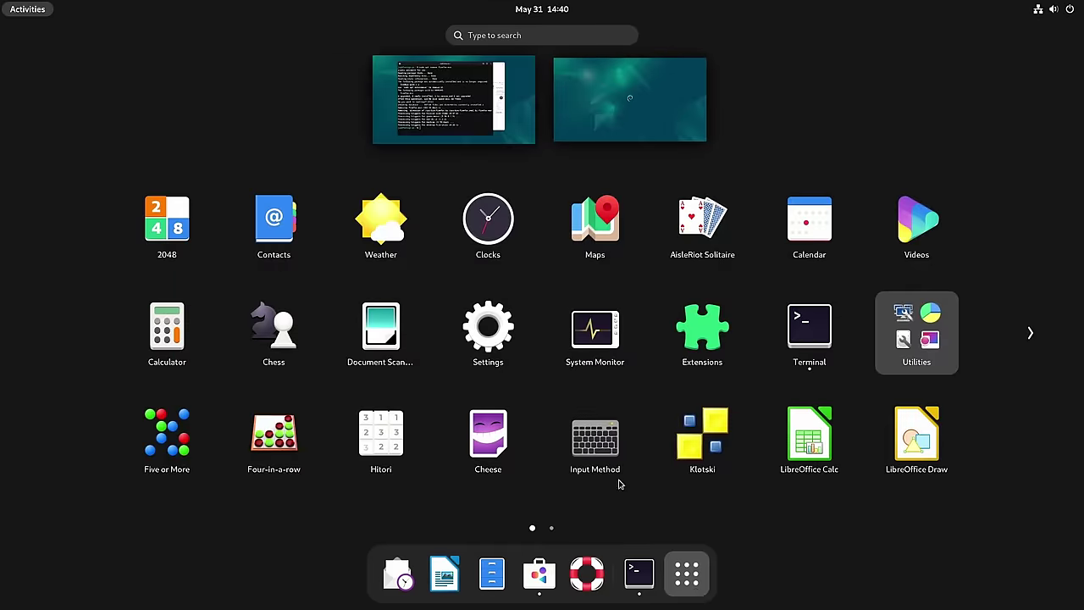
scroll(549, 366, "down", 1)
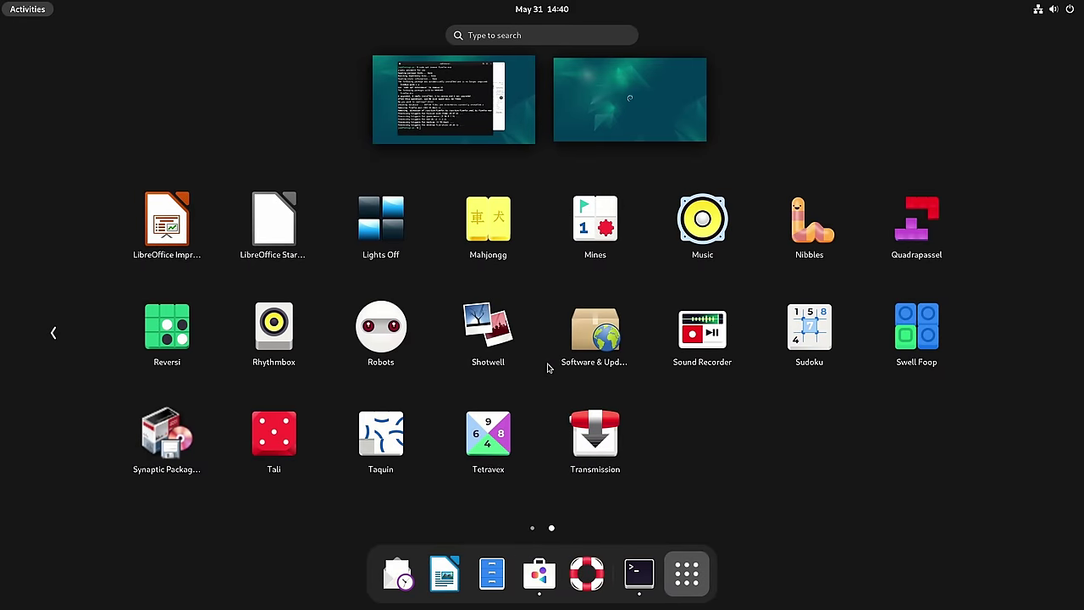
scroll(547, 366, "up", 1)
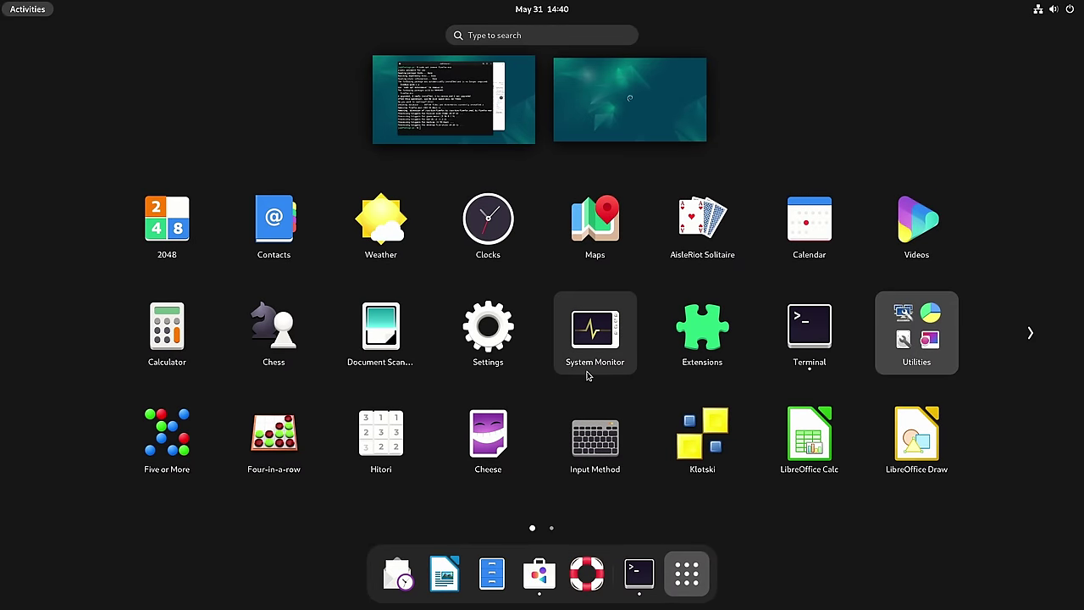
left_click(500, 164)
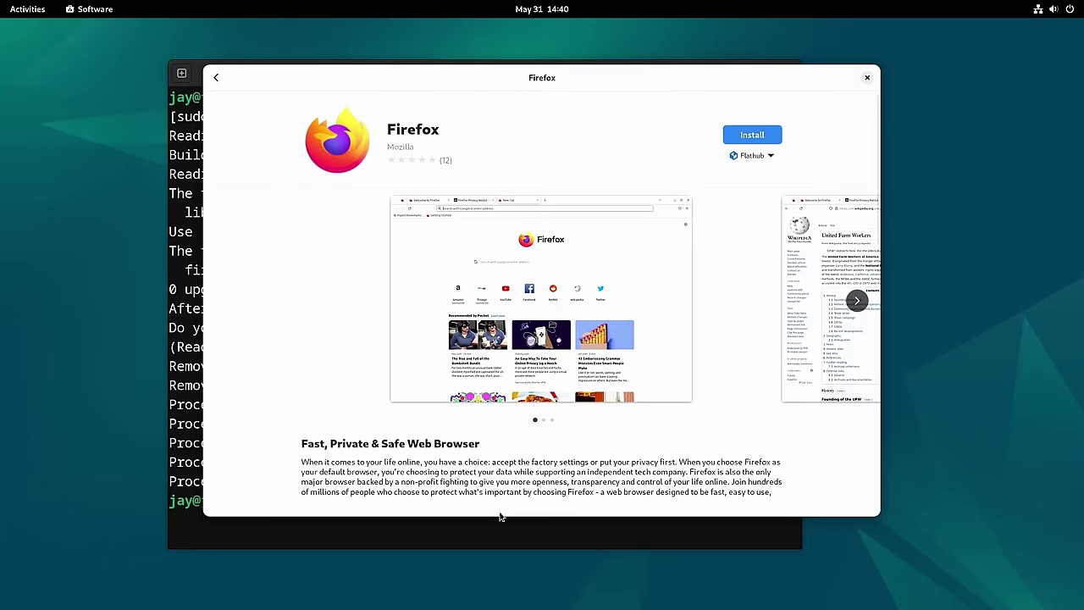
- Close Terminal, install the Flathub version of Firefox, and look over its details page before closing Software
left_click(498, 529)
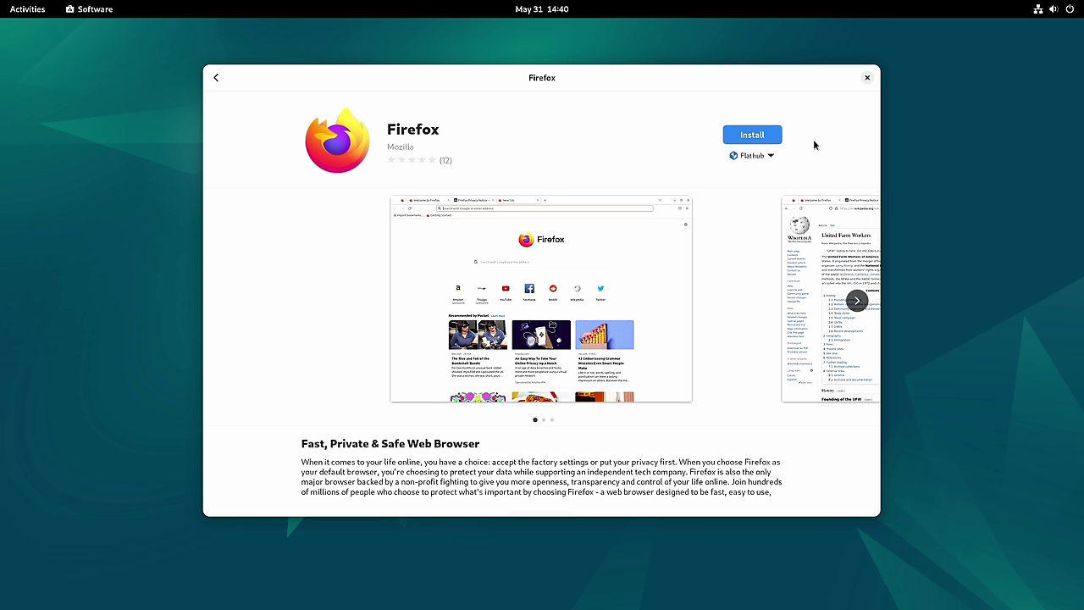
left_click(764, 136)
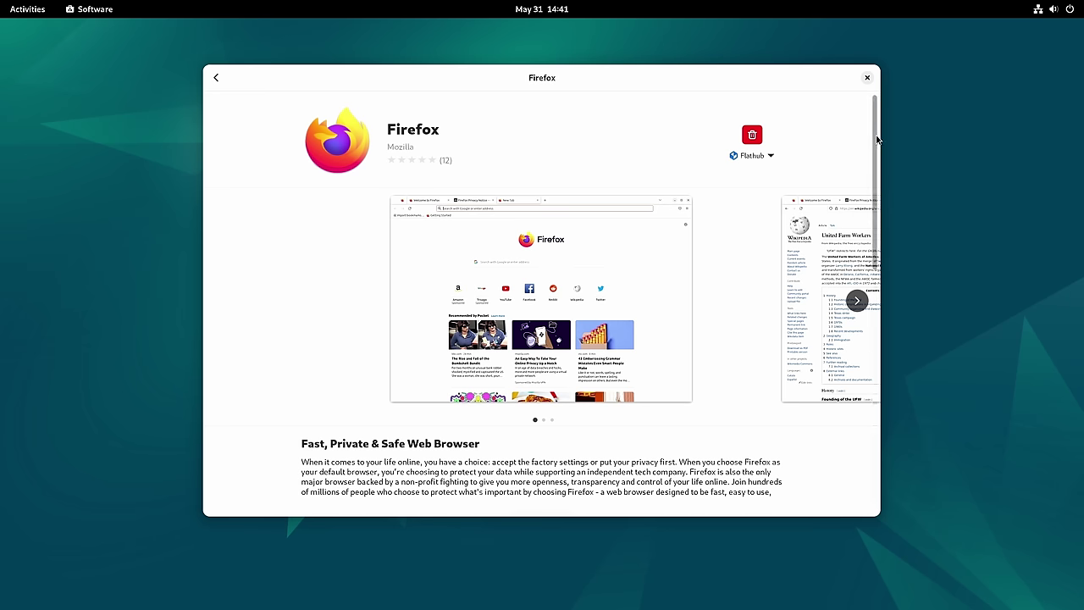
left_click_drag(876, 144, 903, 330)
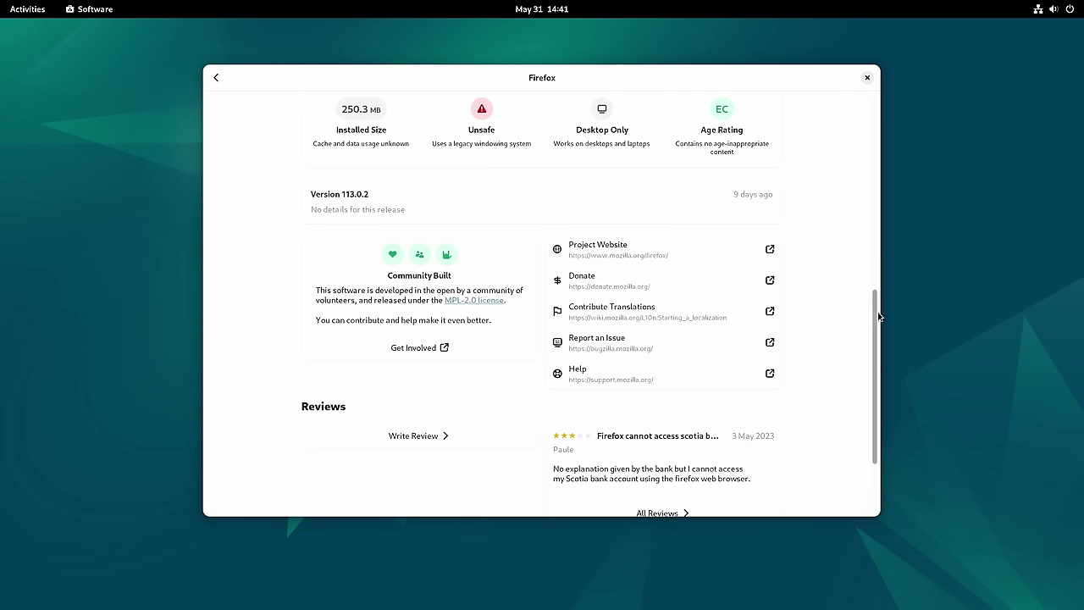
scroll(876, 315, "up", 10)
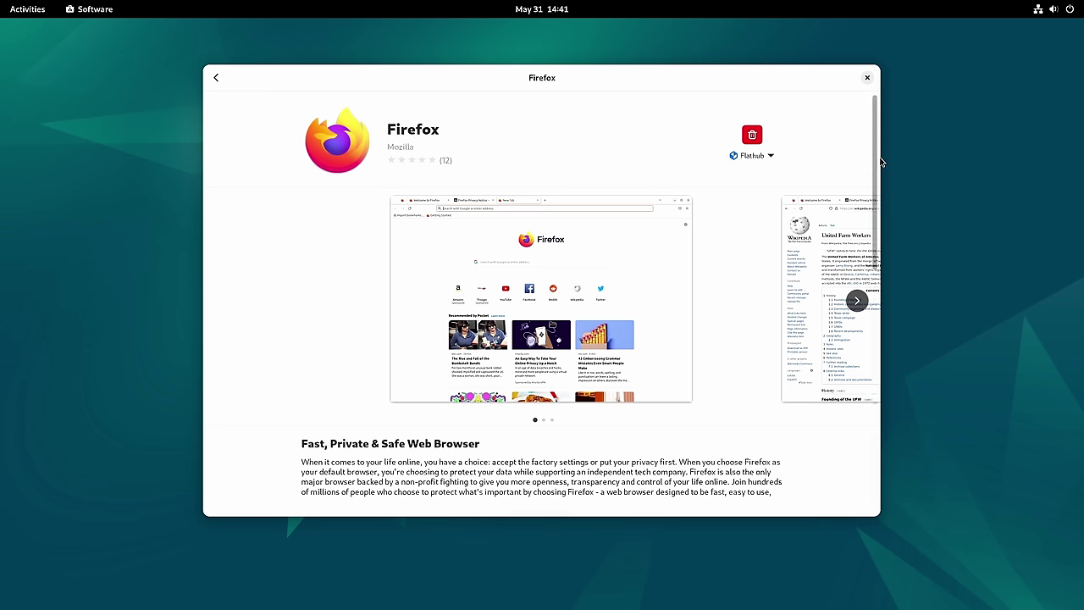
left_click_drag(881, 161, 888, 297)
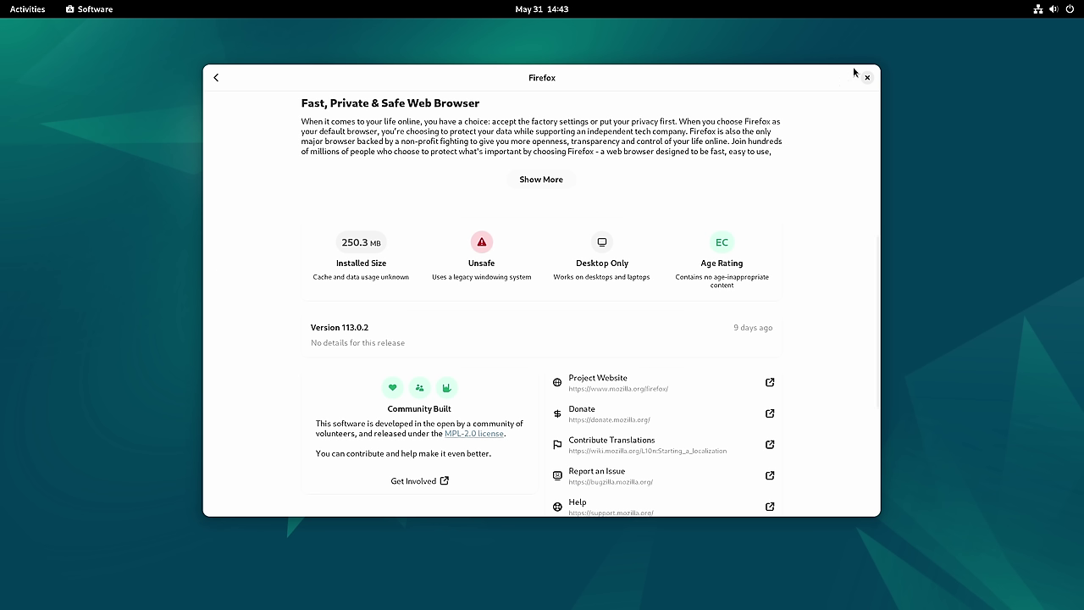
left_click(867, 77)
- Pin Firefox Web Browser to the dash and place it as the first item
left_click(48, 7)
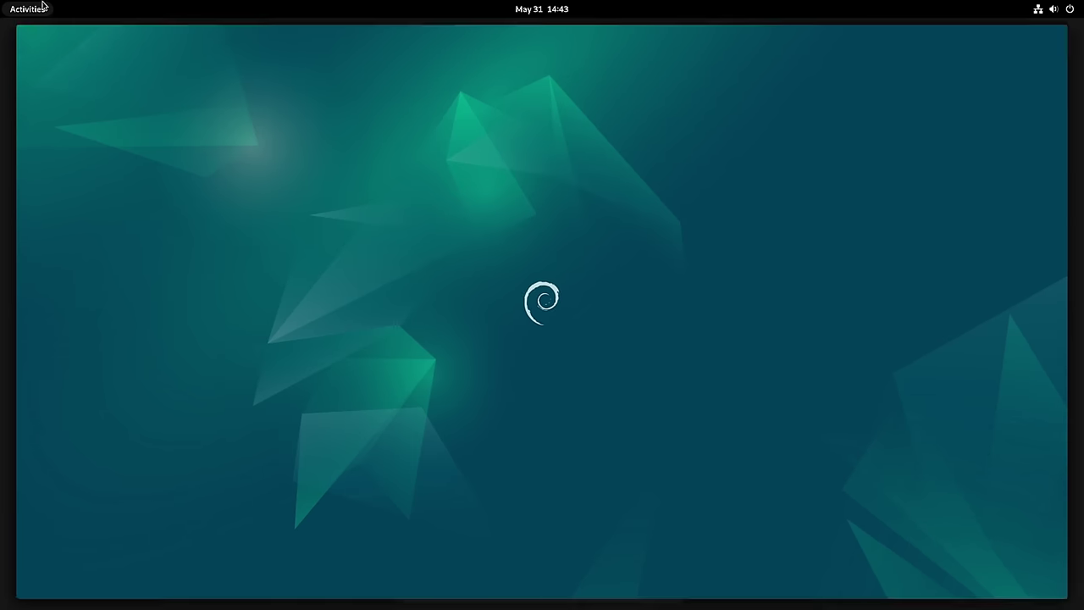
left_click(661, 576)
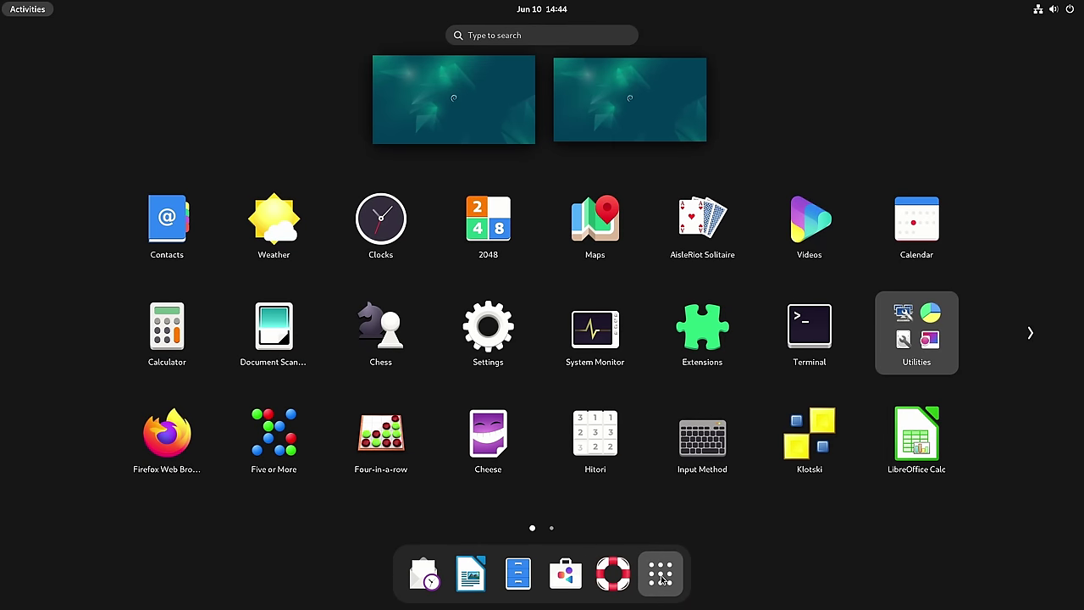
right_click(169, 445)
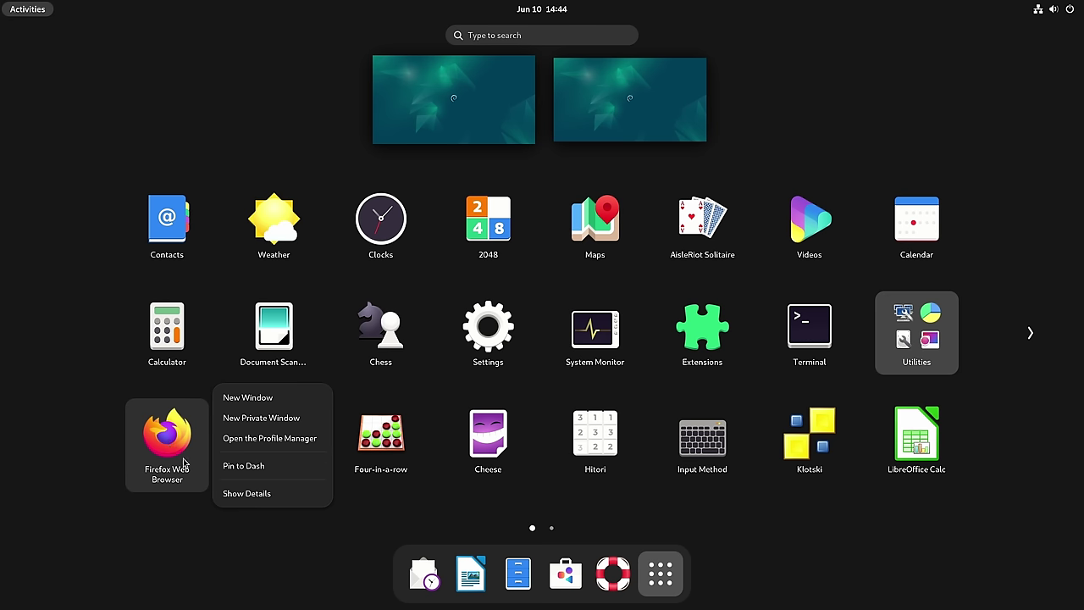
left_click(264, 467)
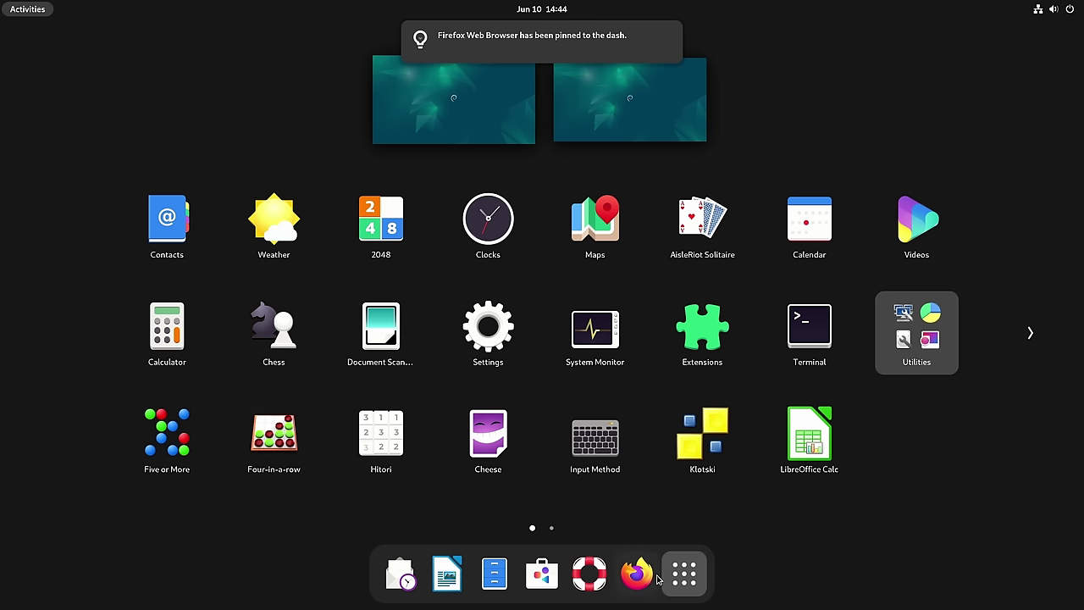
left_click_drag(639, 583, 392, 576)
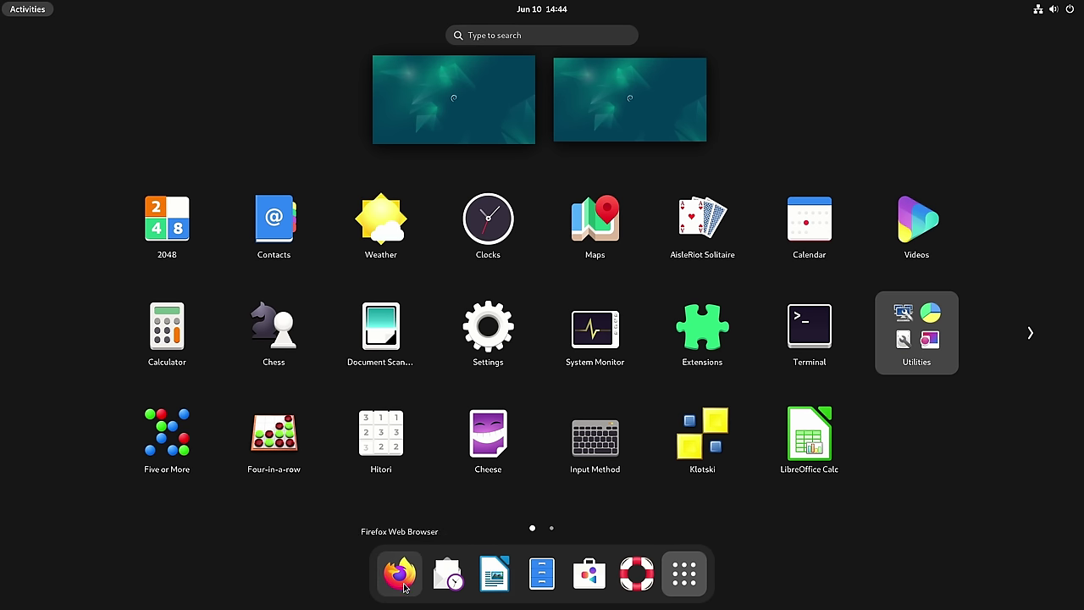
- Launch Firefox from the dash, check its version in the About Firefox window and close that window
left_click(400, 575)
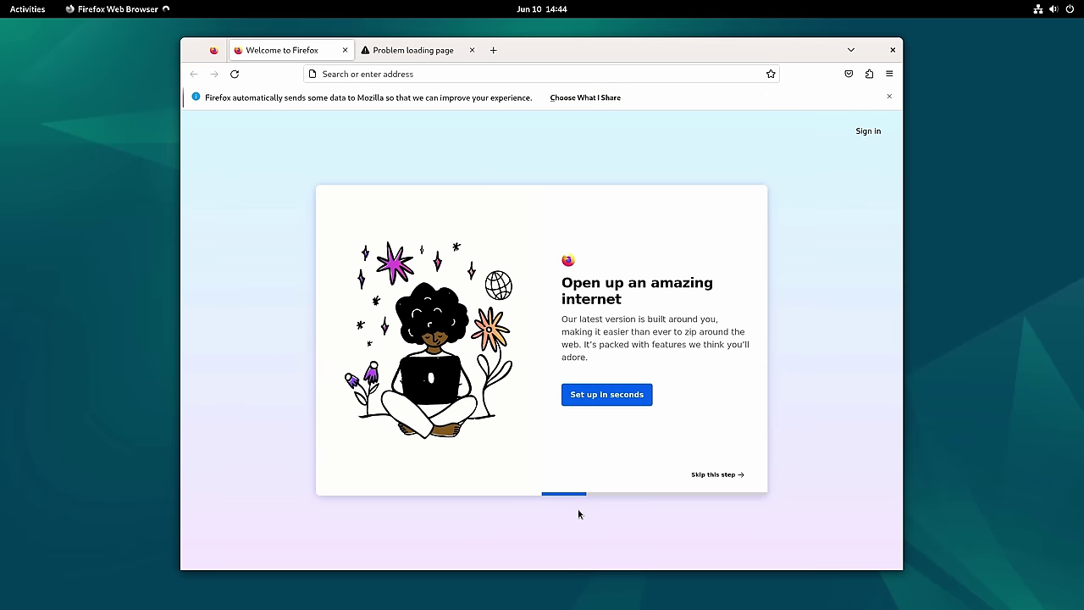
left_click(889, 74)
left_click(760, 402)
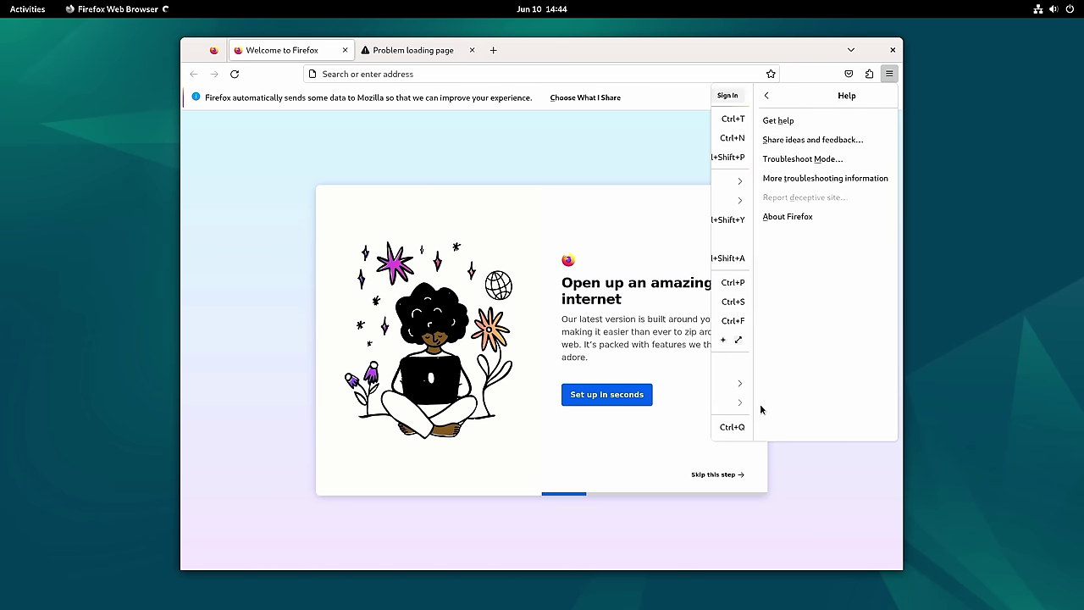
left_click(753, 217)
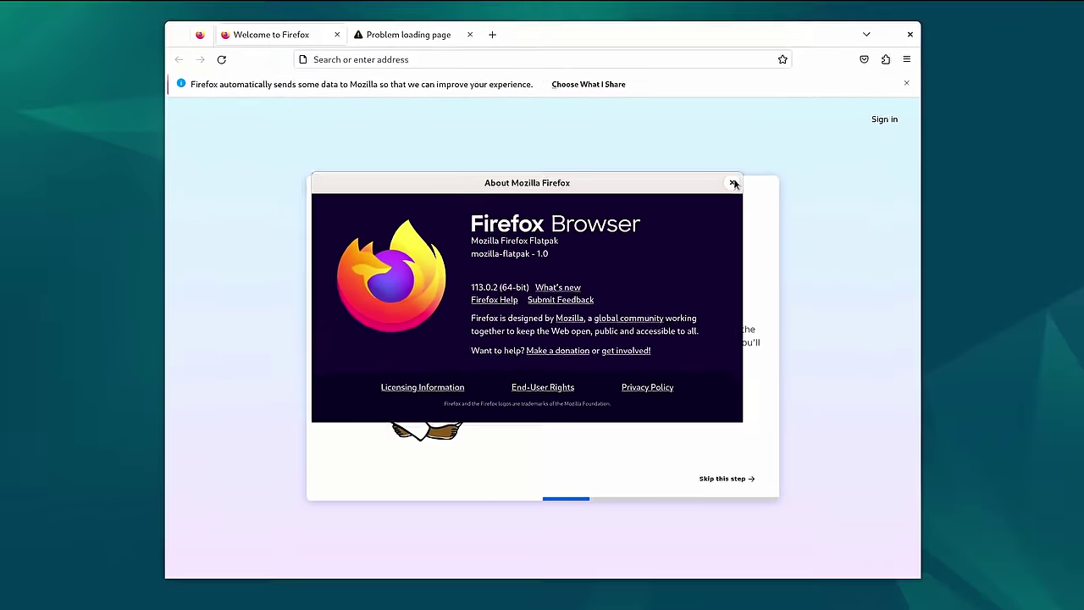
left_click(841, 80)
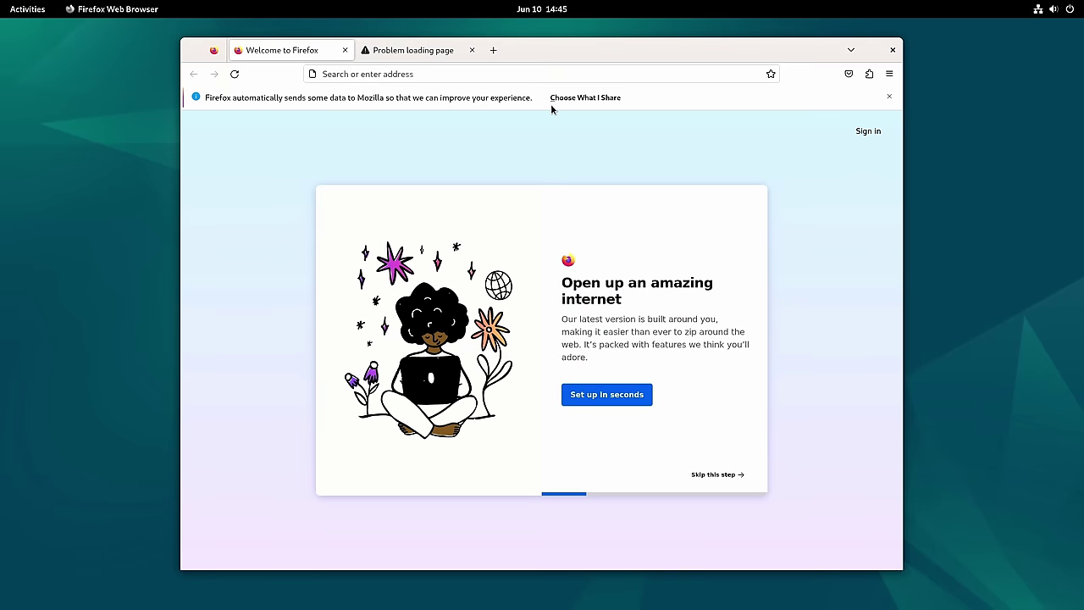
- Close the "Problem loading page" tab and go to learnlinux.tv in Firefox
left_click(462, 52)
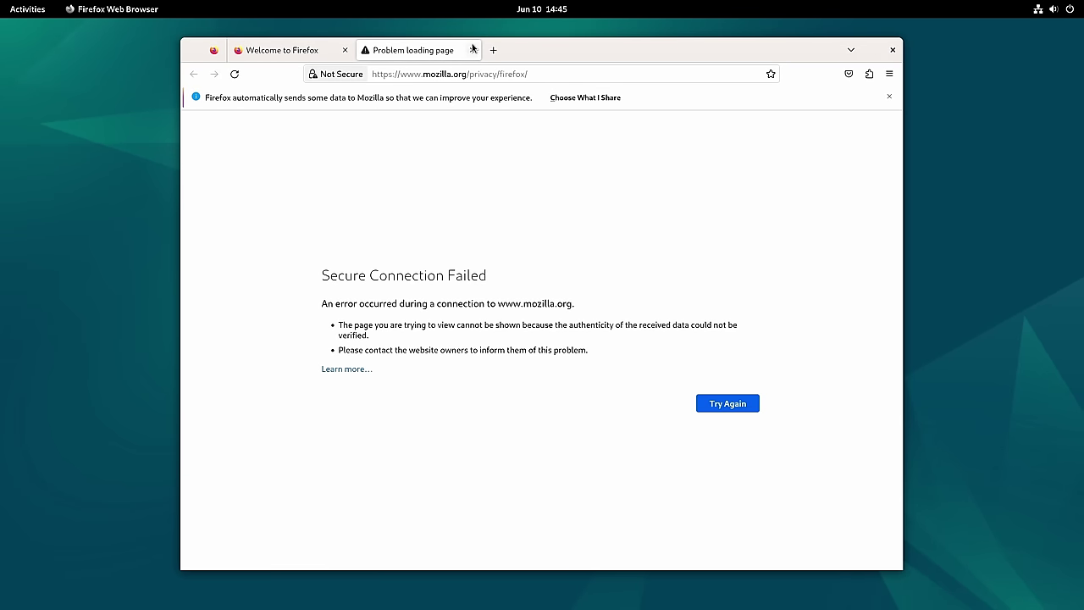
left_click(473, 49)
left_click(470, 73)
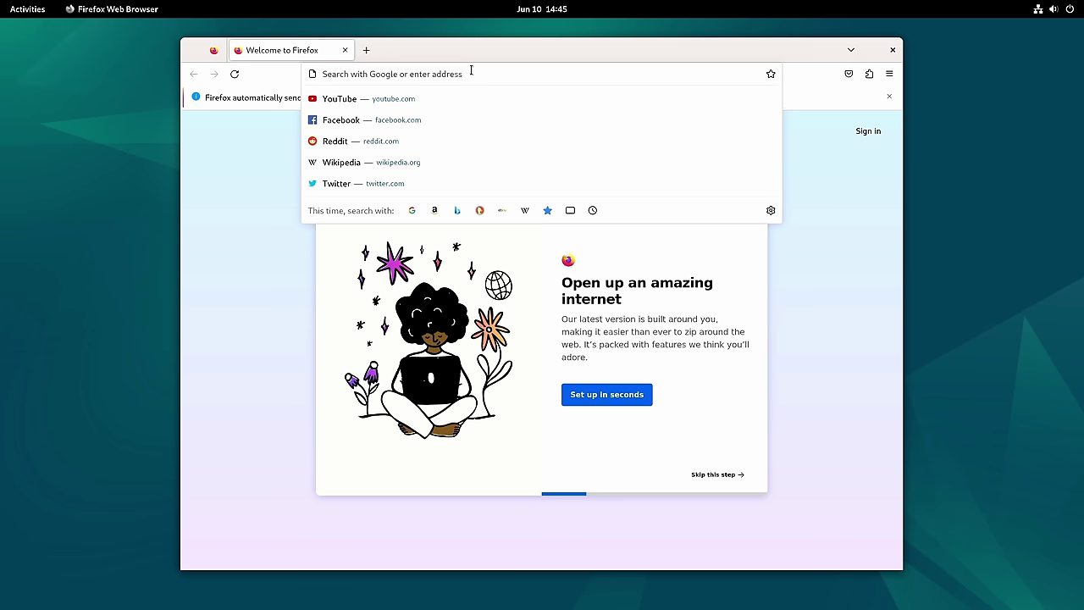
type("learnlinux.tv")
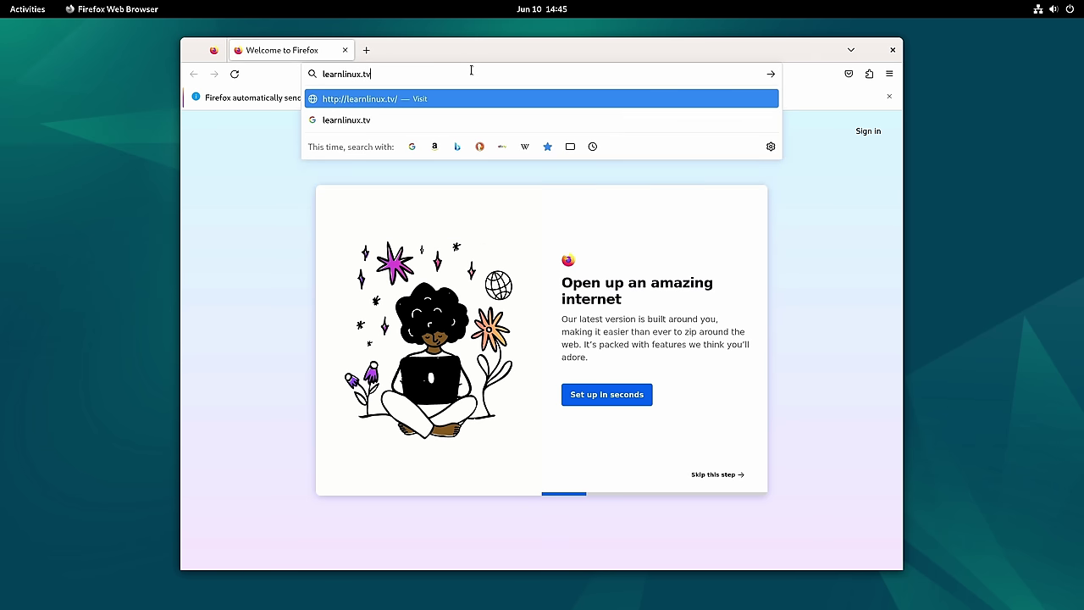
key("Return")
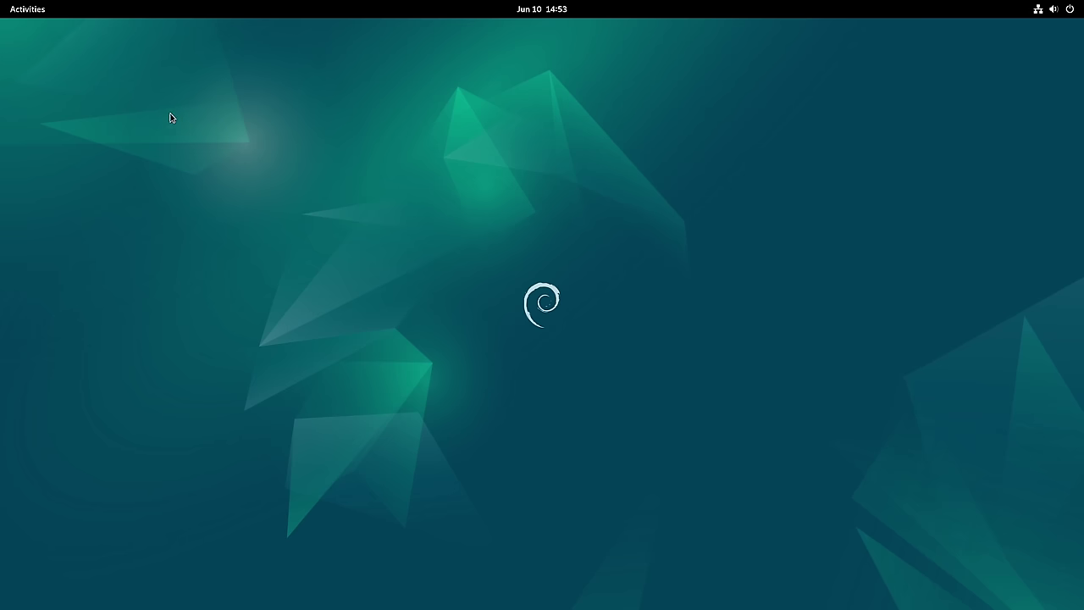
- Switch to the Software app from the dash
left_click(29, 11)
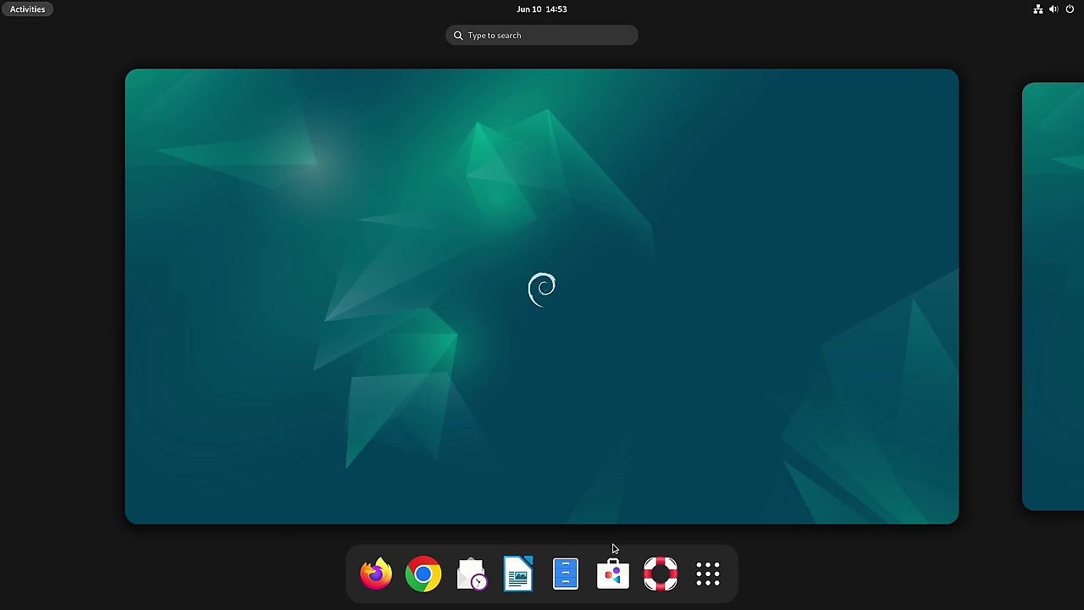
left_click(613, 576)
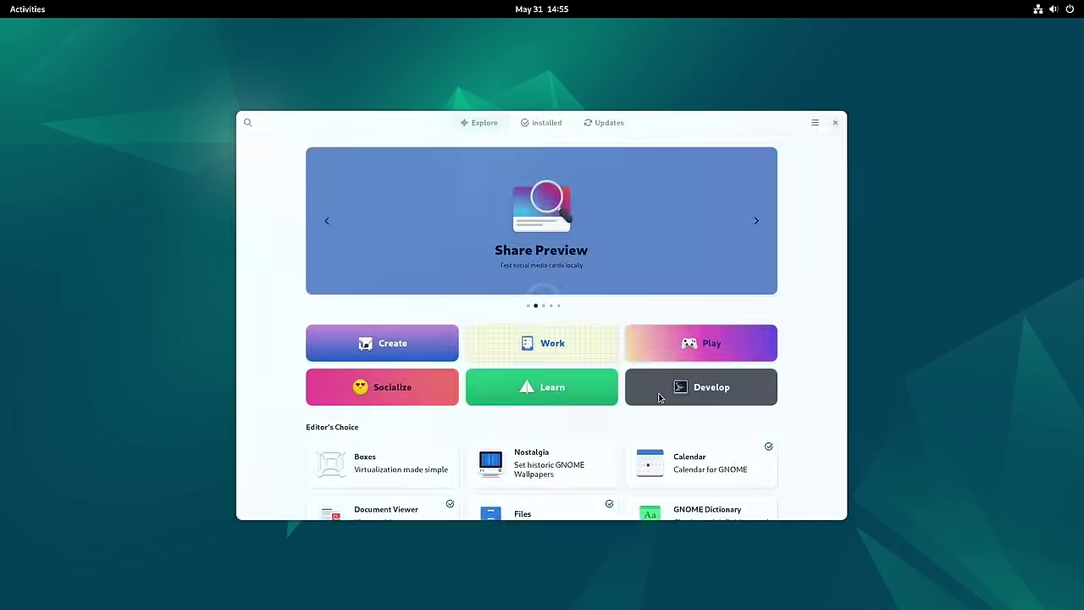
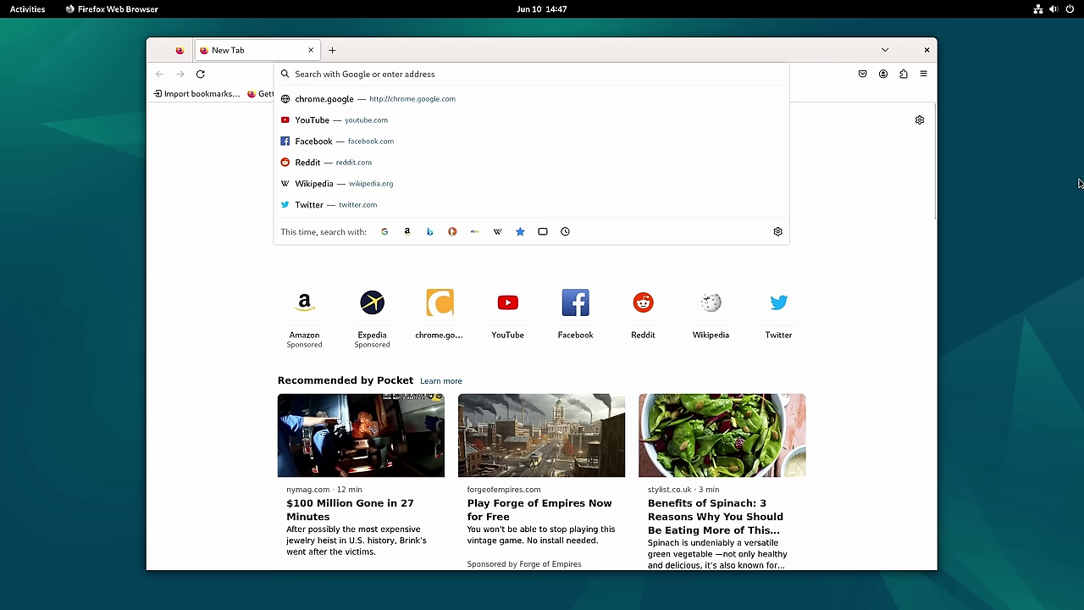
- Go to chrome.google.com in Firefox and download the 64 bit .deb package of Chrome for Debian/Ubuntu
type("chrome.google.com")
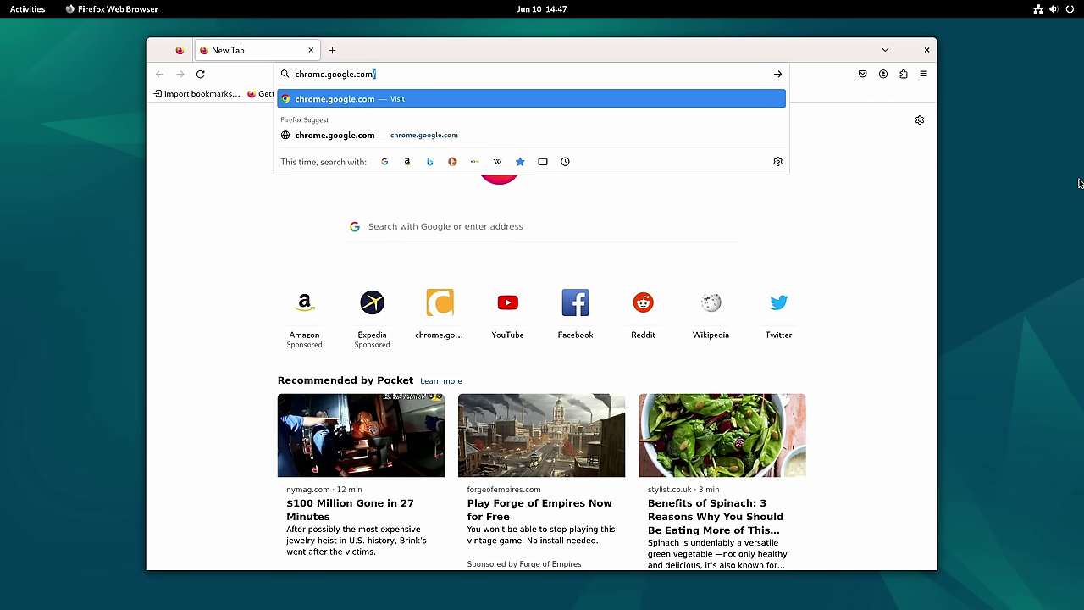
key("Return")
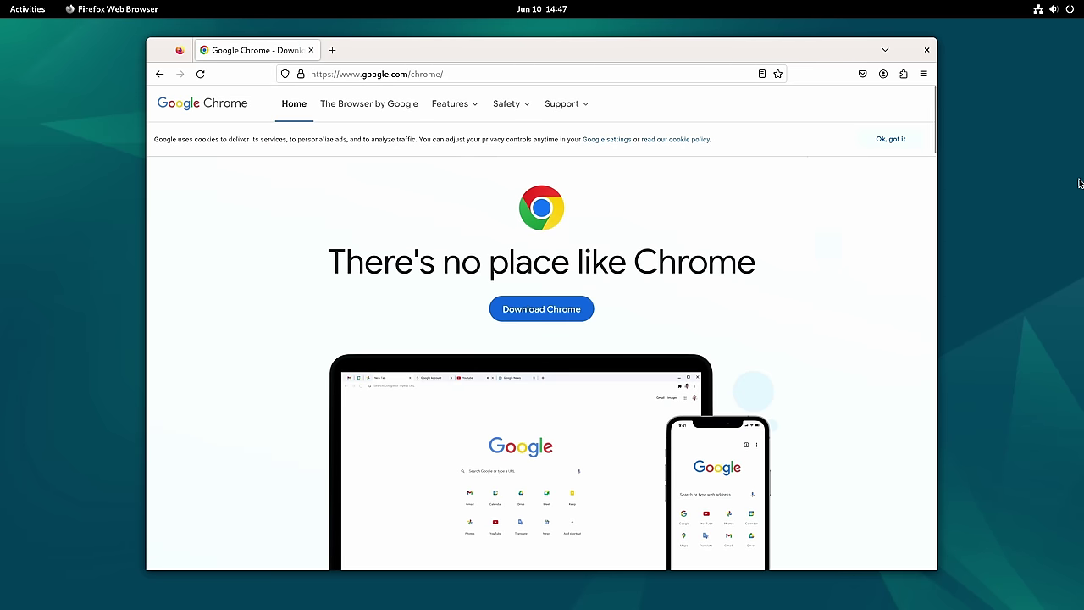
left_click(559, 318)
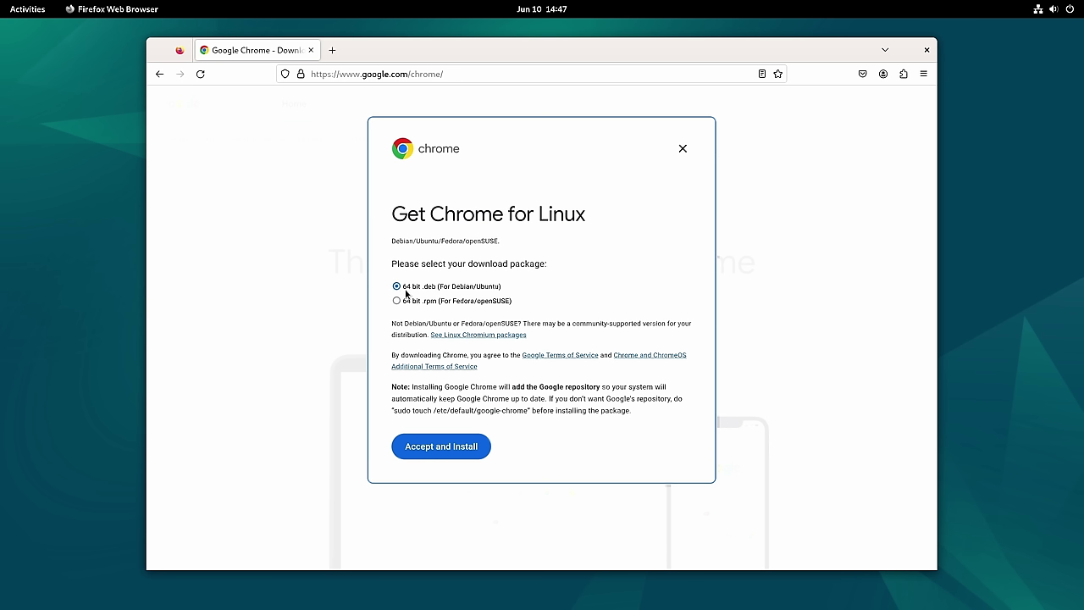
left_click(442, 447)
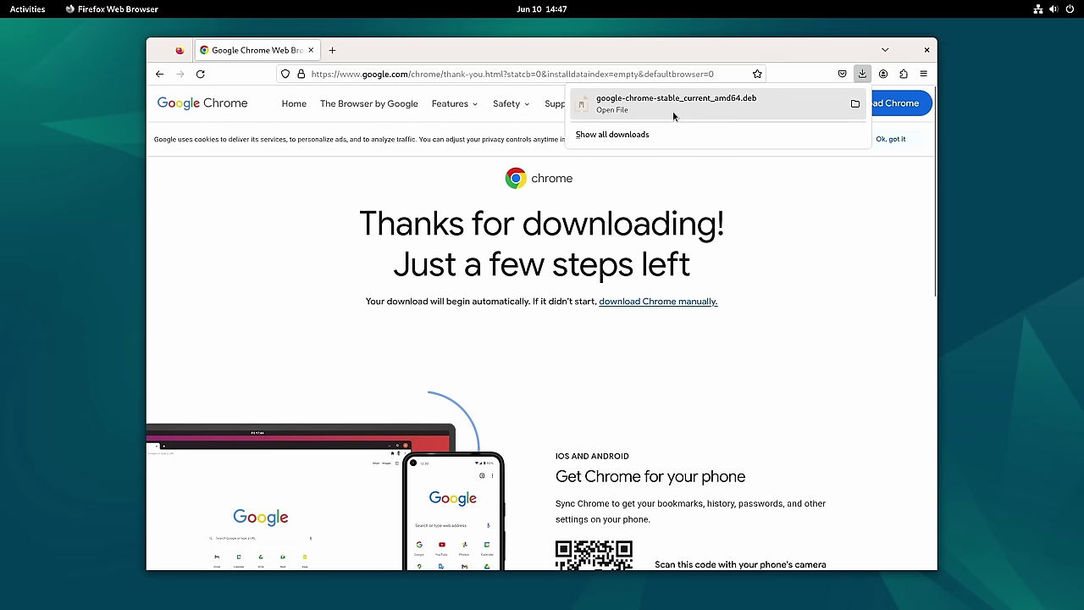
- Show the downloaded Chrome package in its folder, closing Firefox and moving the Files window toward the middle of the desktop
left_click(854, 104)
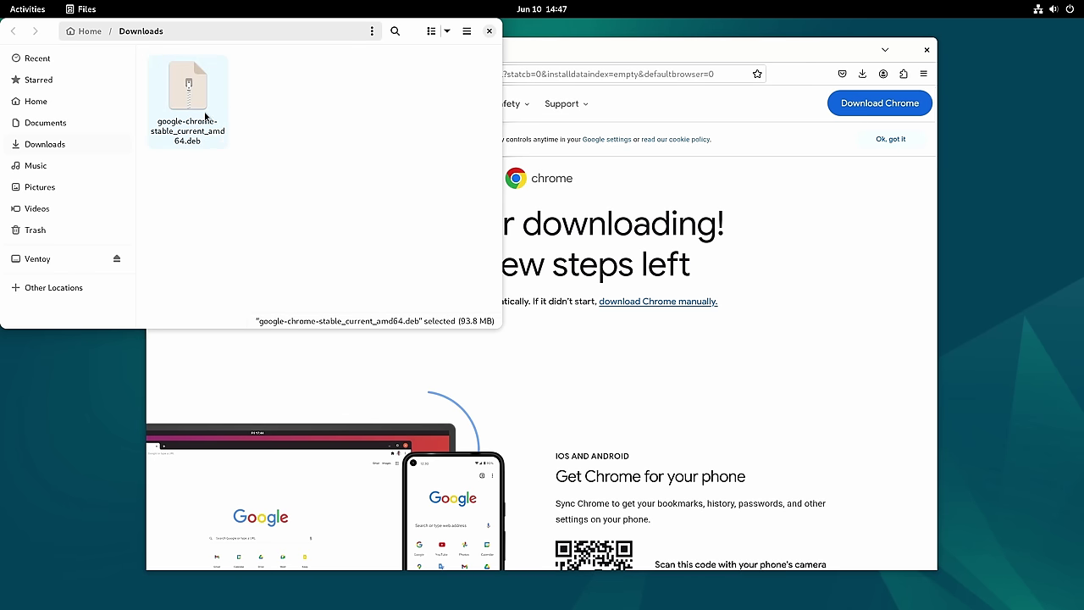
left_click(926, 49)
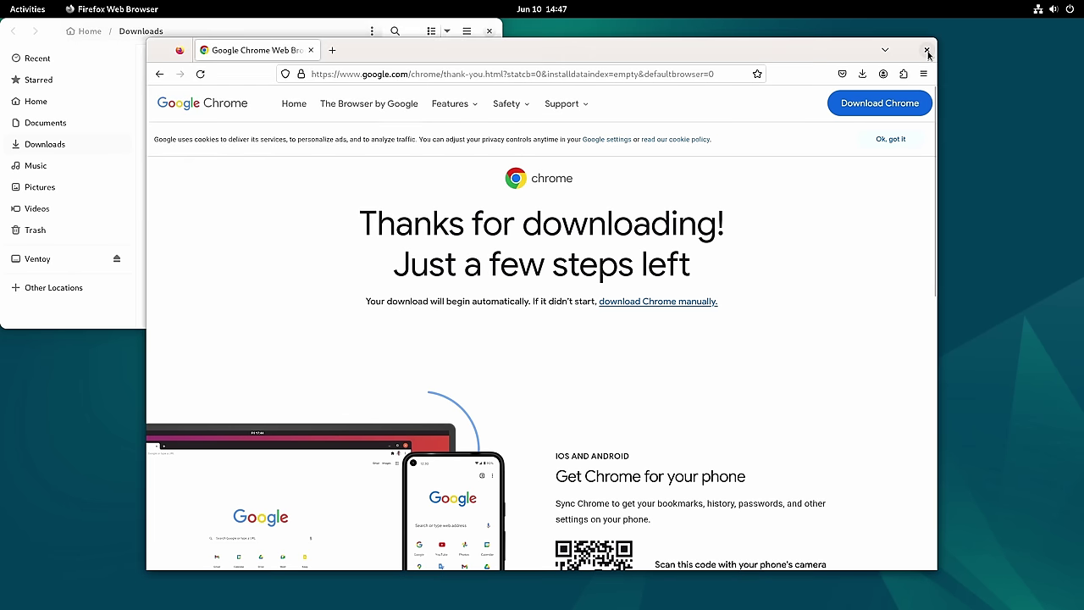
left_click_drag(409, 32, 620, 160)
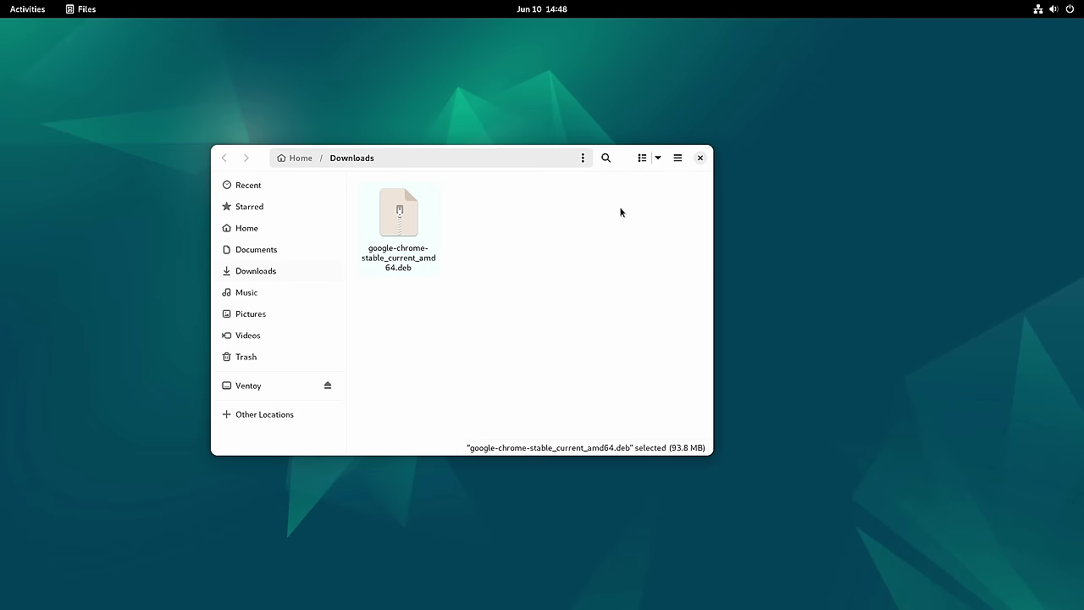
- Open a terminal in the Downloads folder and move its window to the middle of the desktop
right_click(471, 350)
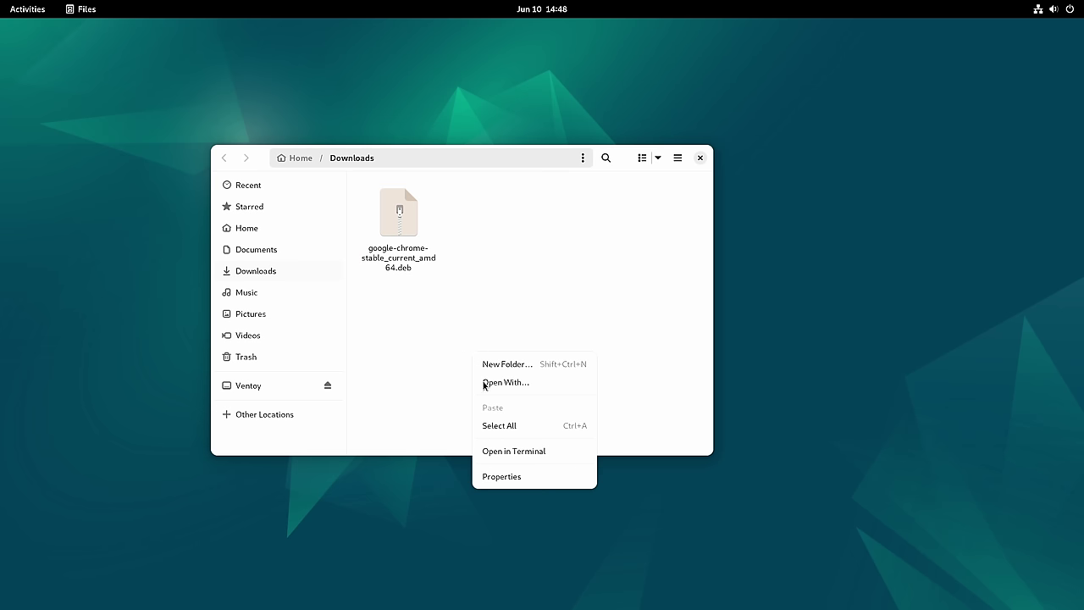
left_click(518, 454)
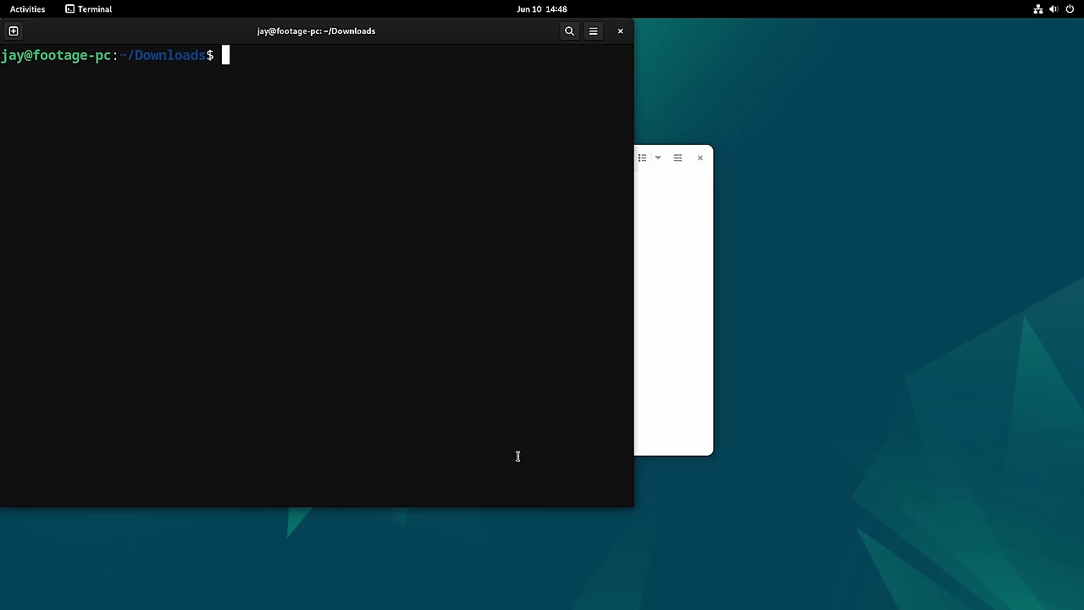
left_click_drag(378, 38, 565, 69)
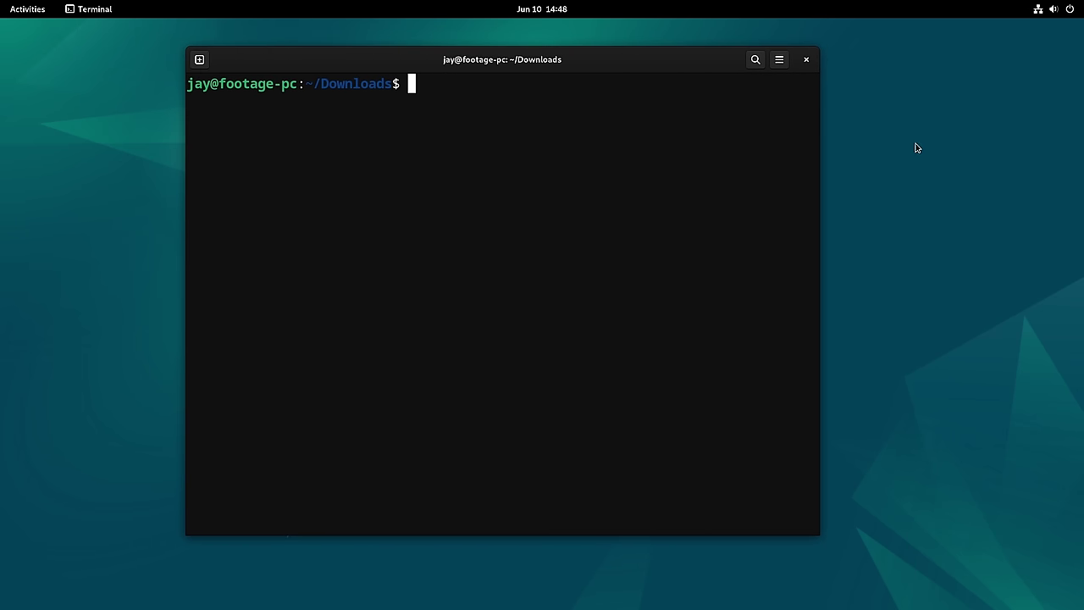
- List the Downloads folder and install ./google-chrome-stable_current_amd64.deb with sudo apt install, entering the account password and accepting the additional packages
type("ls")
key("Return")
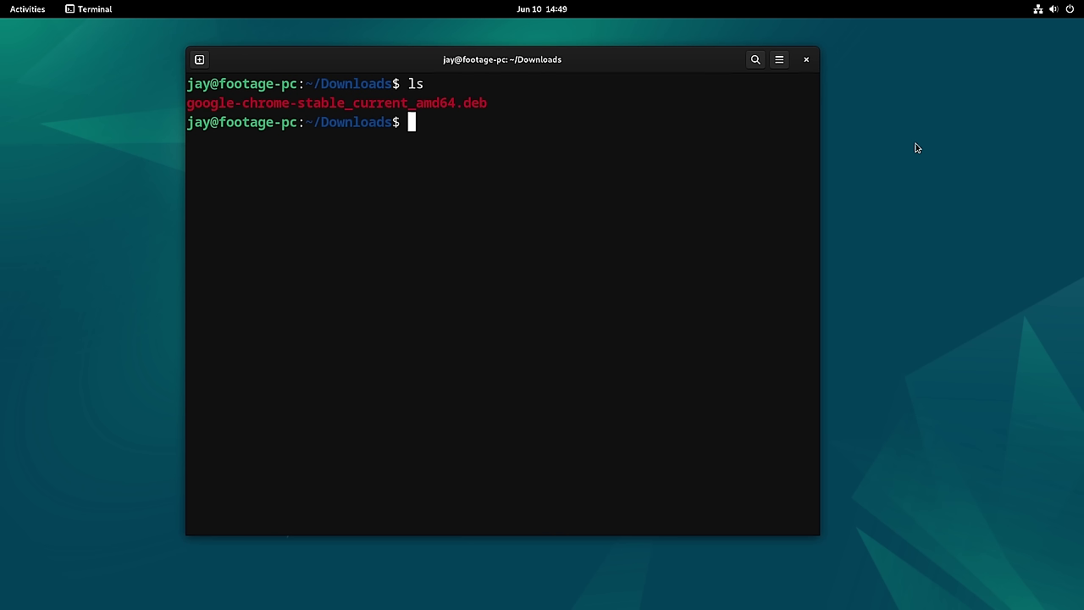
type("sudo apt")
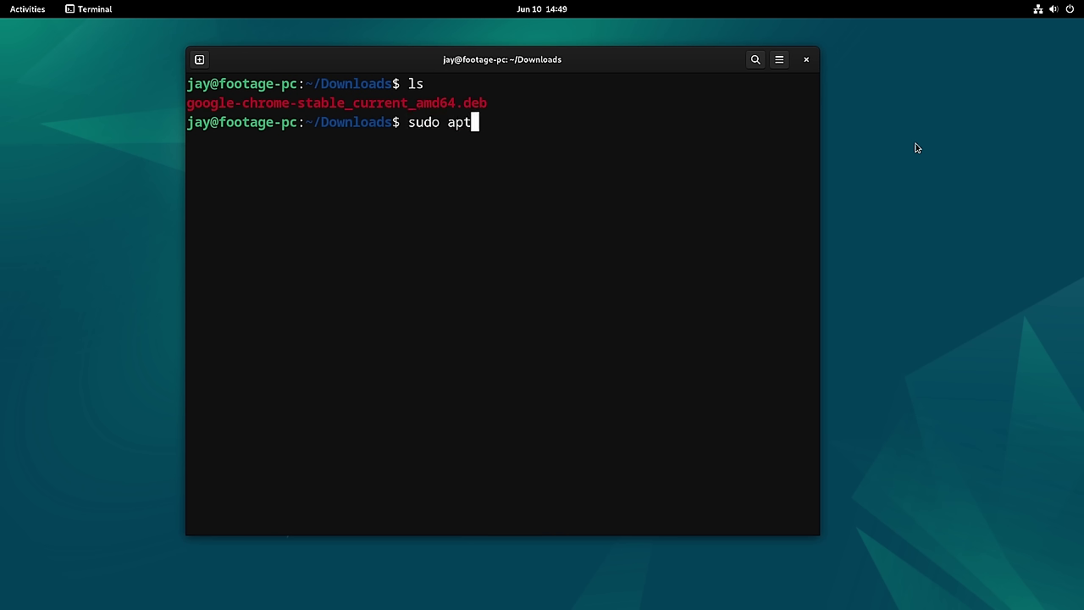
type(" install")
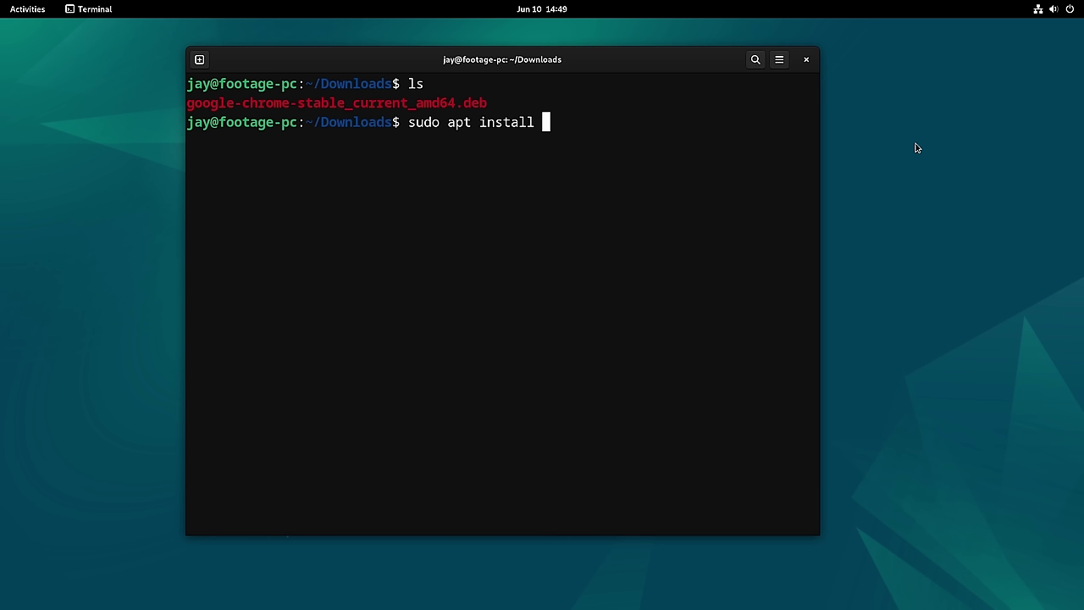
type(" ./go")
key("Tab")
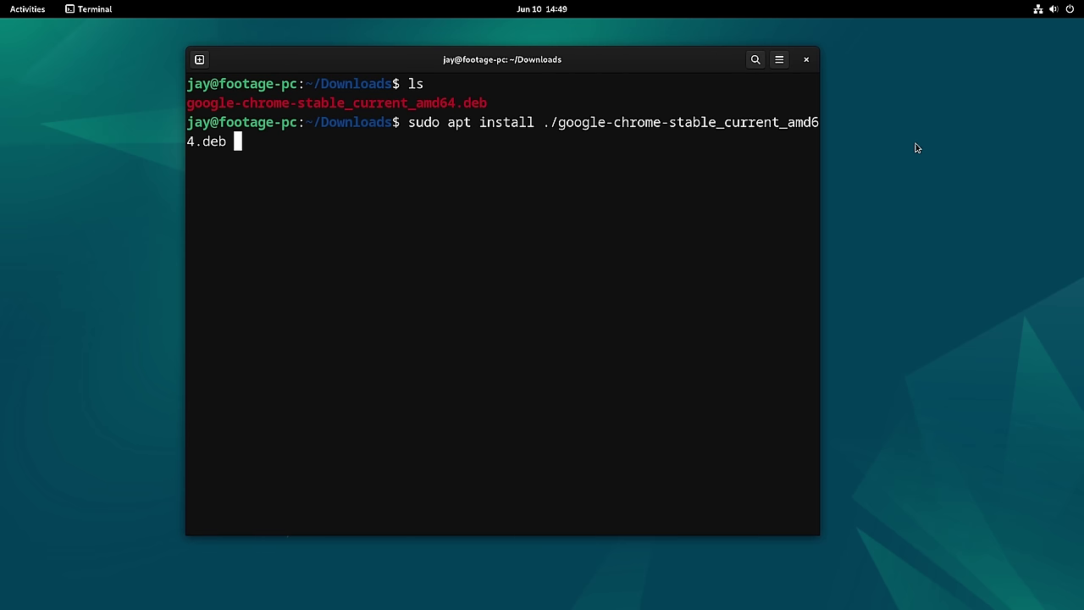
key("Return")
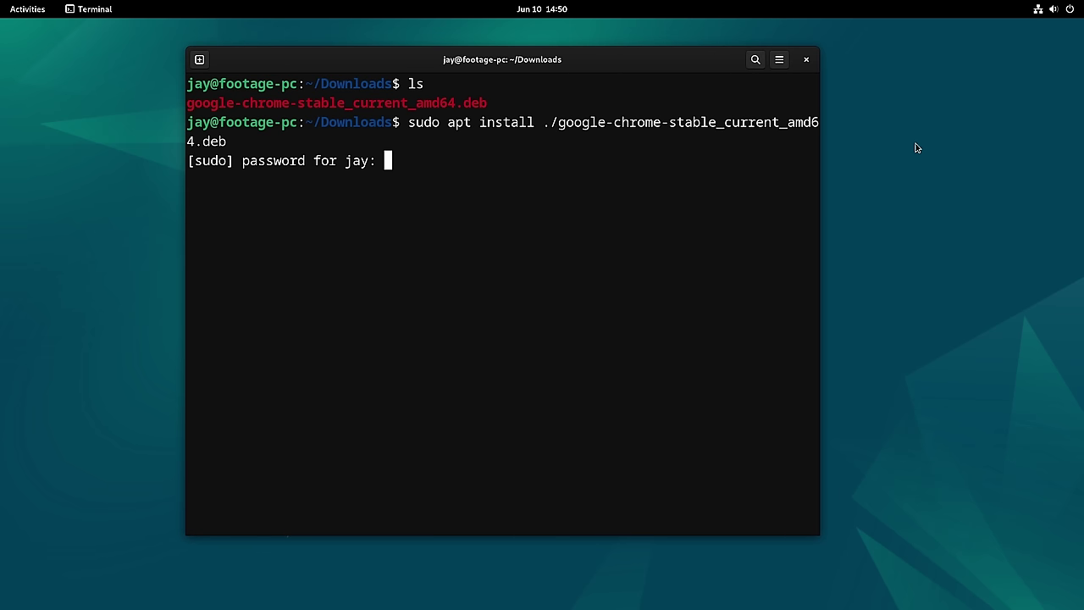
key("Return")
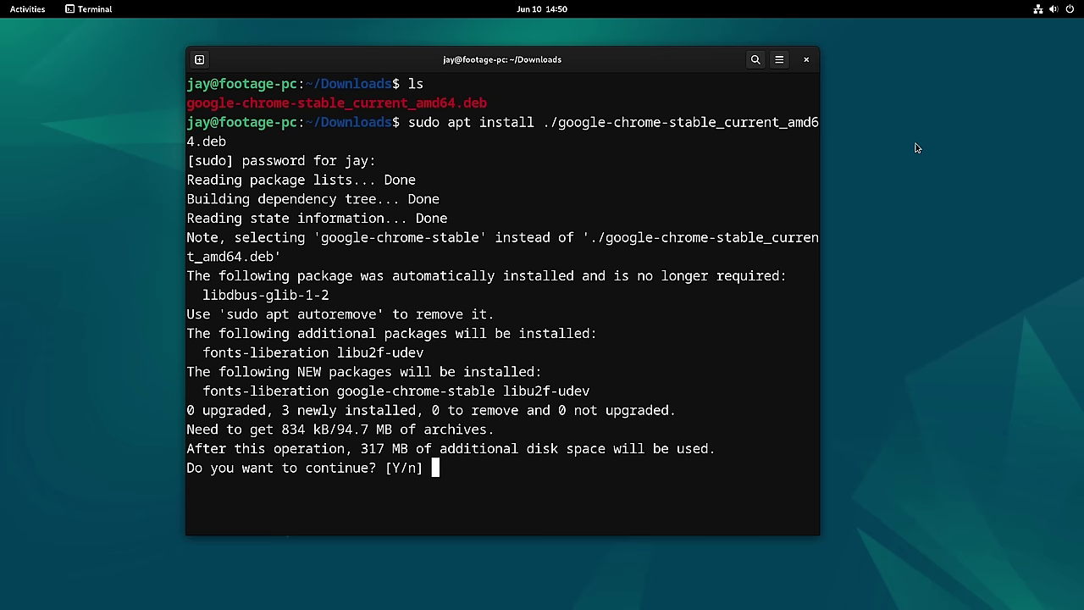
key("Return")
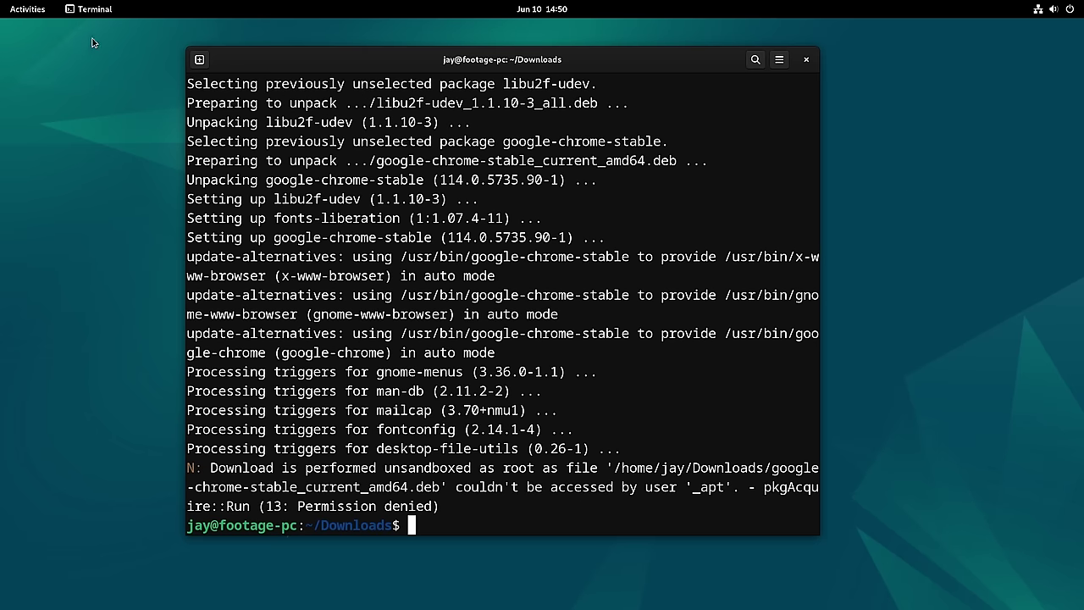
- Pin Google Chrome to the dash from the applications overview and place it directly after Firefox
left_click(36, 17)
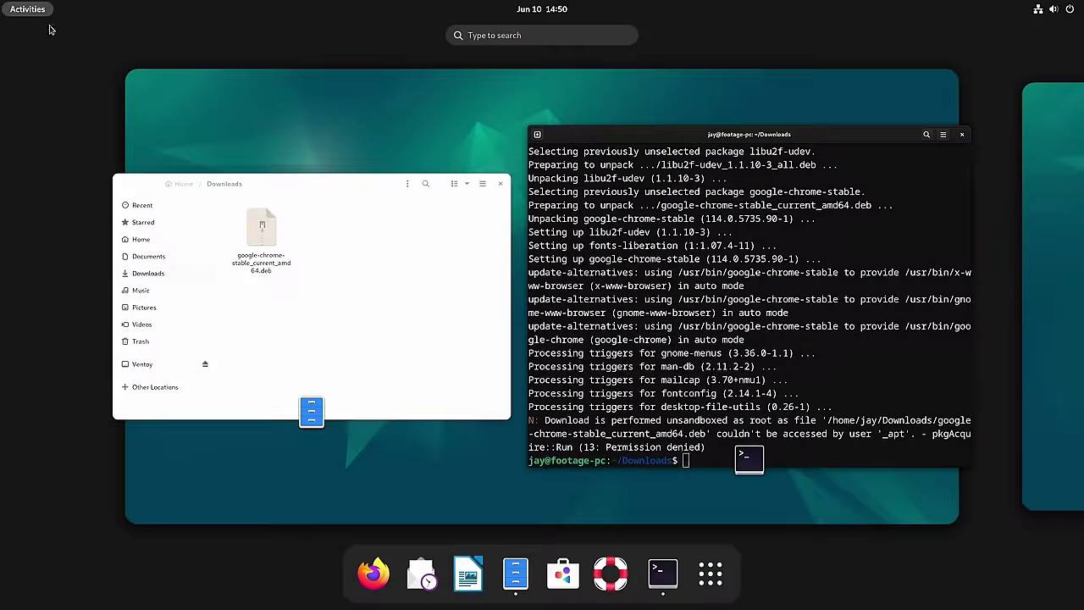
left_click(719, 588)
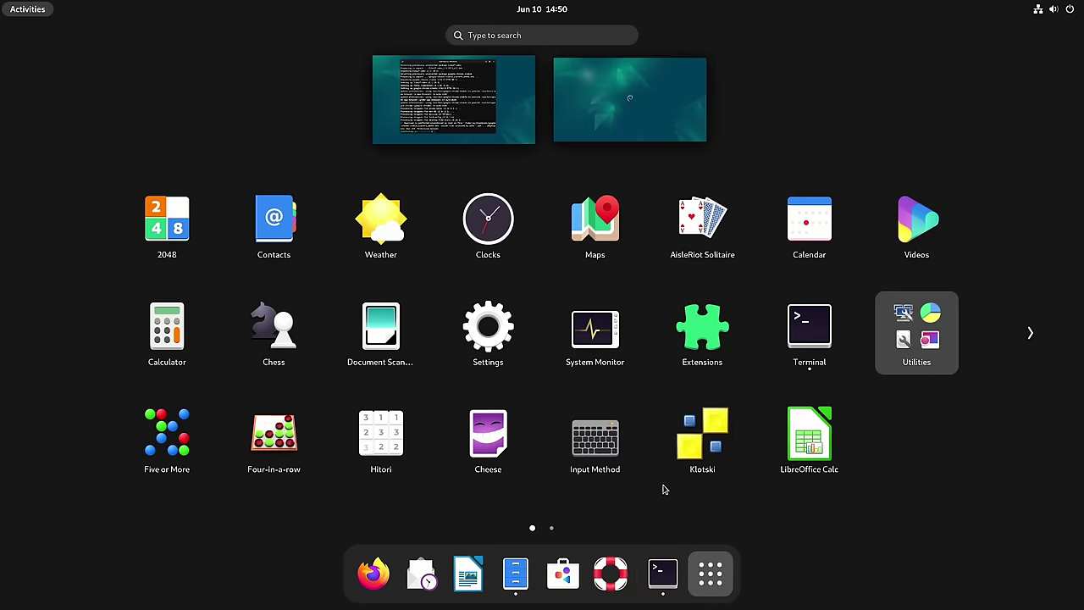
scroll(600, 356, "down", 1)
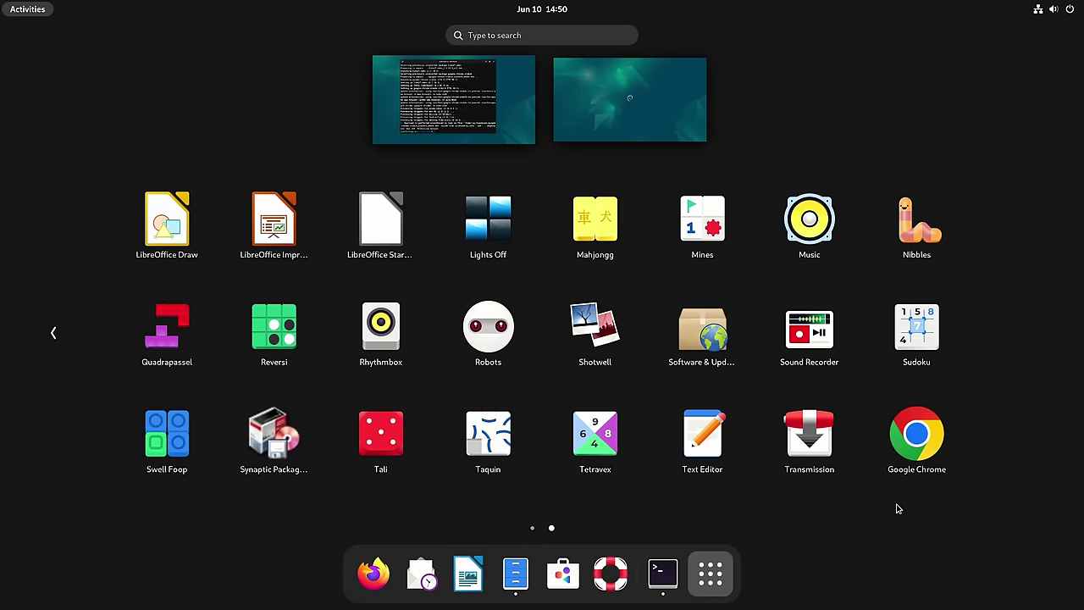
right_click(914, 437)
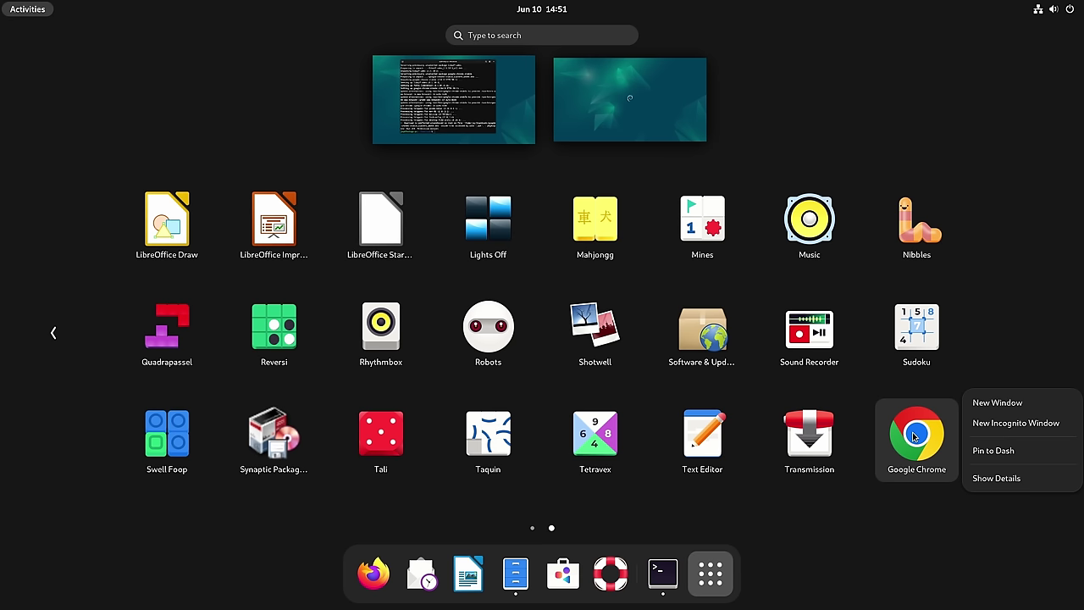
left_click(976, 449)
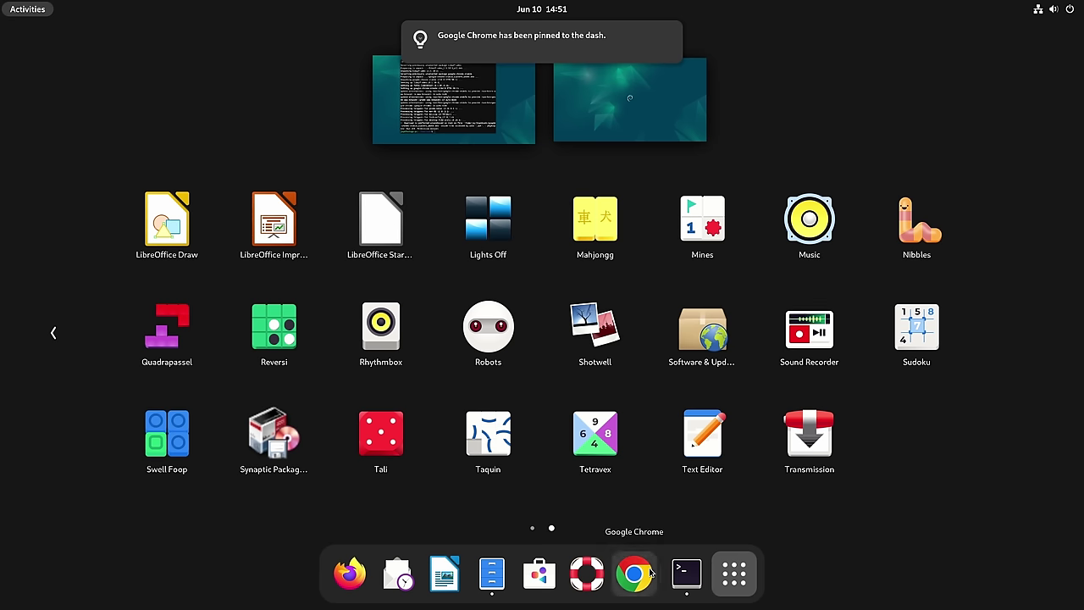
left_click_drag(650, 574, 395, 577)
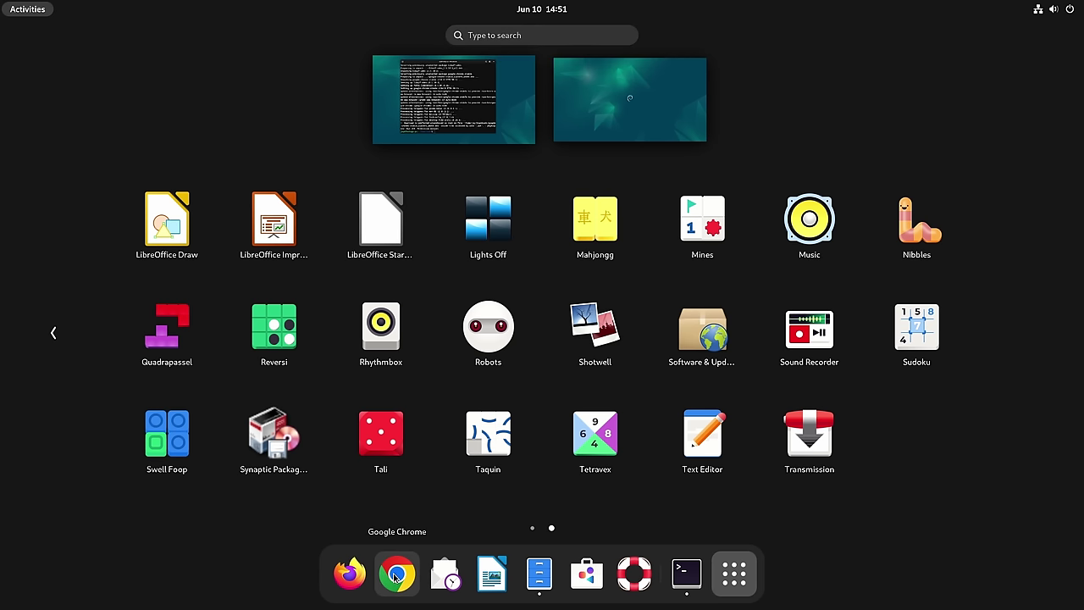
- Launch Google Chrome, close the terminal, and accept the welcome dialog with the default-browser and usage-statistics options turned off
left_click(394, 577)
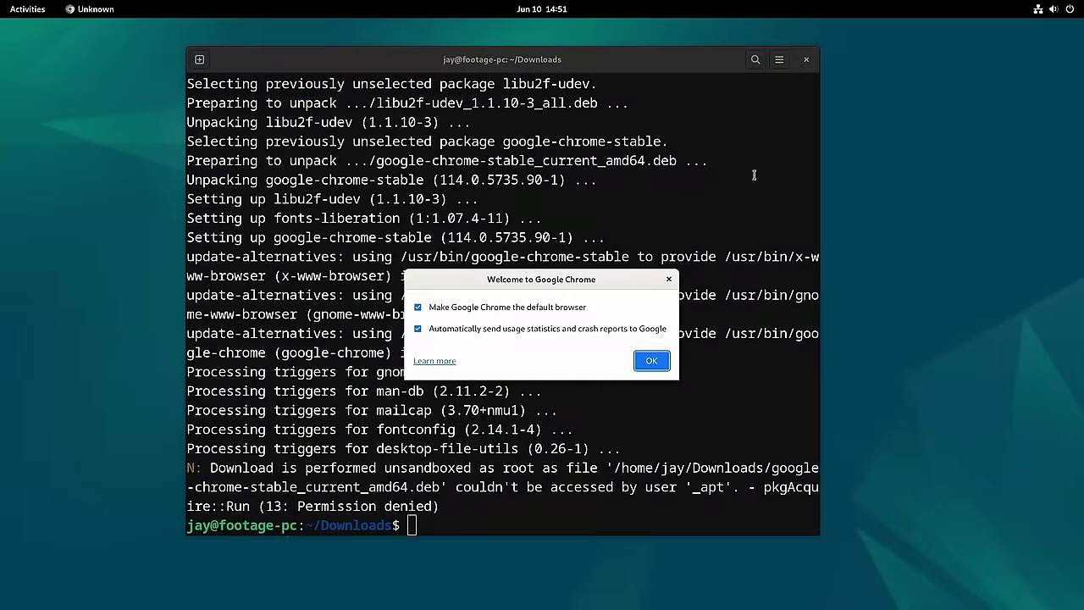
left_click(805, 60)
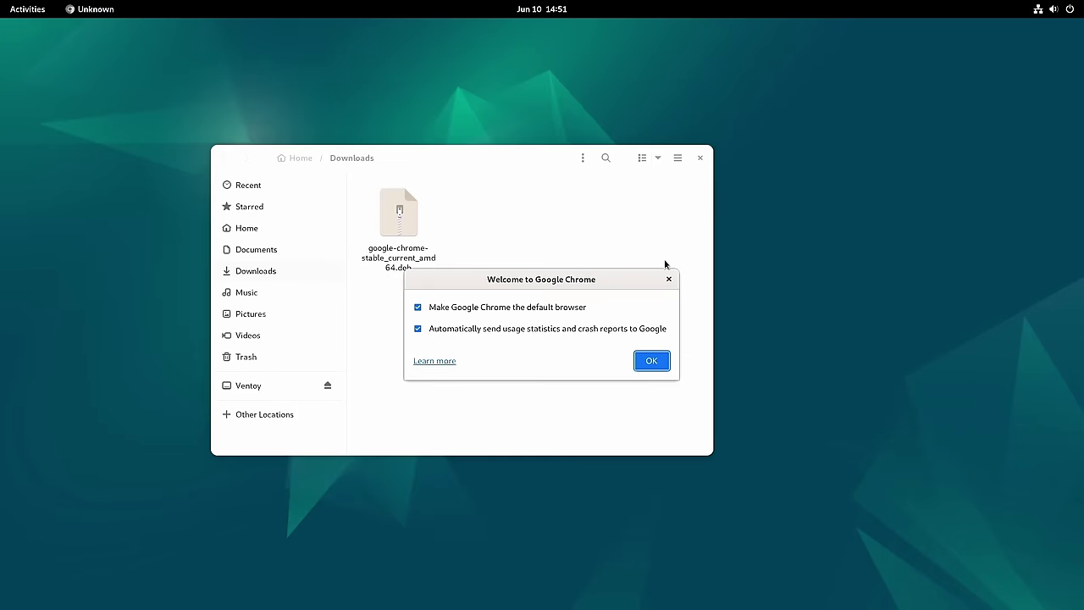
left_click(498, 309)
left_click(541, 330)
left_click(649, 364)
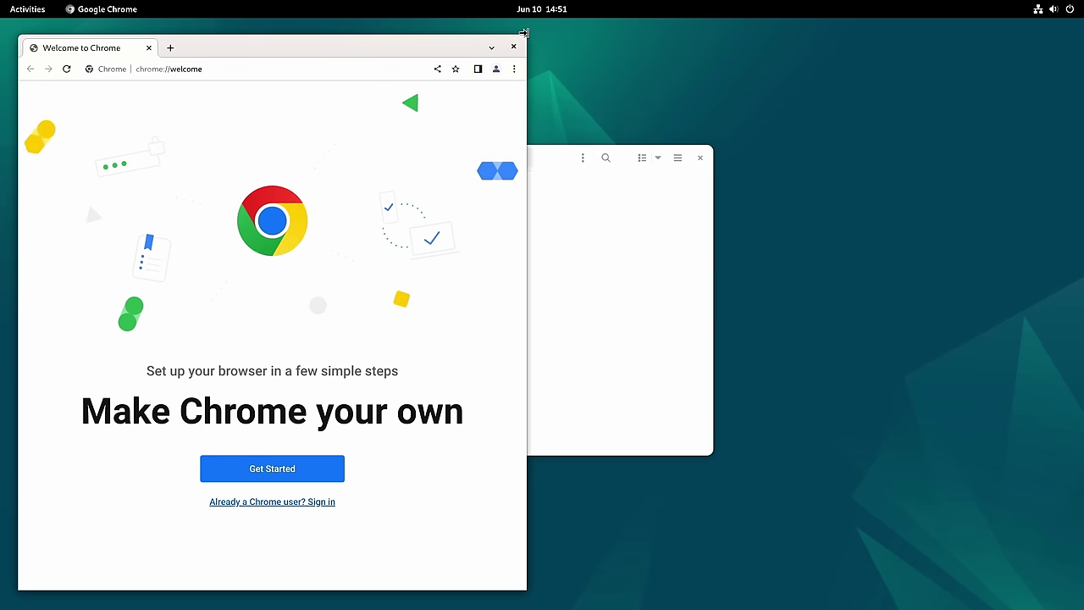
- Widen the Chrome window, move it toward the middle of the desktop, and load learnlinux.tv
left_click_drag(529, 40, 795, 70)
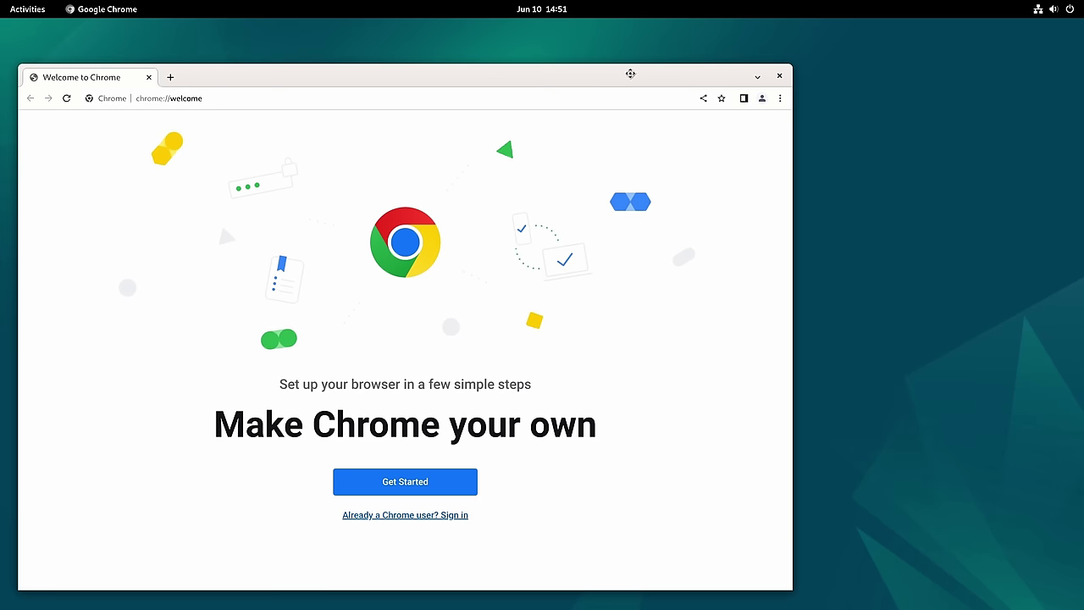
left_click_drag(629, 72, 704, 56)
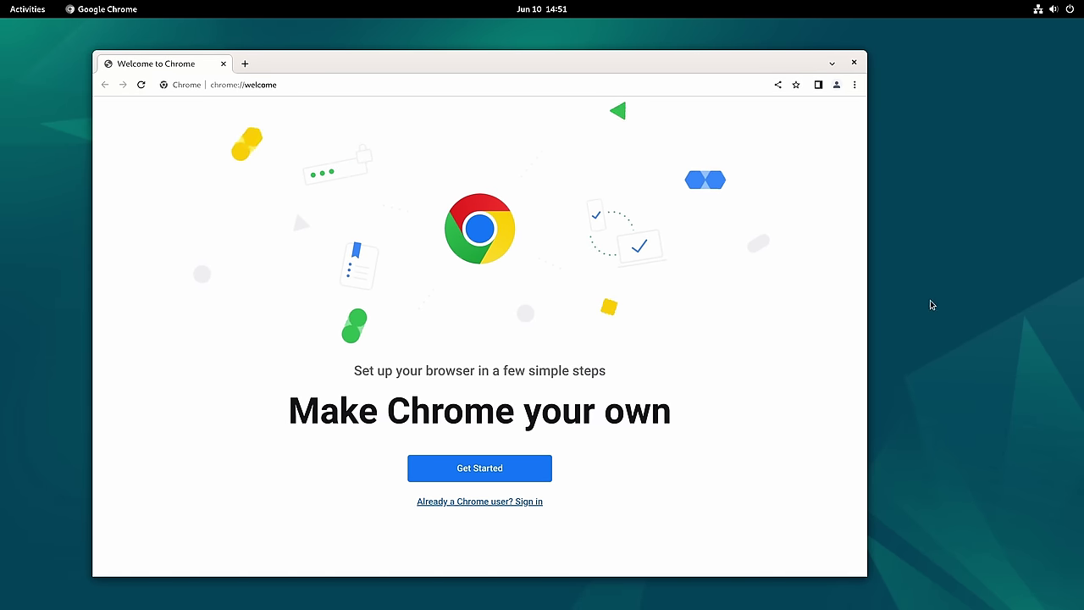
left_click(747, 82)
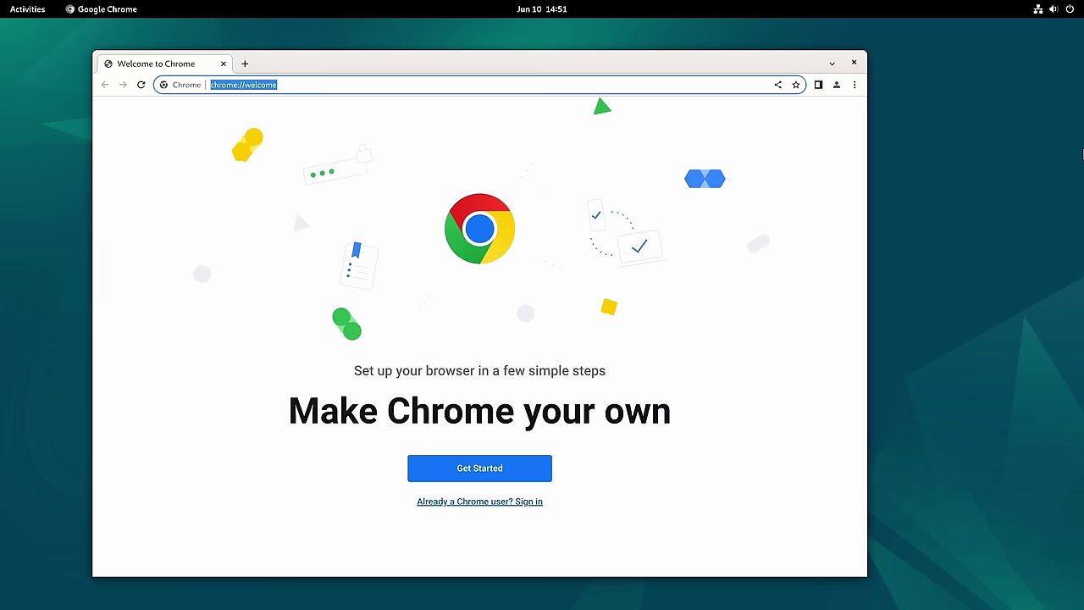
type("learnlinux.tv")
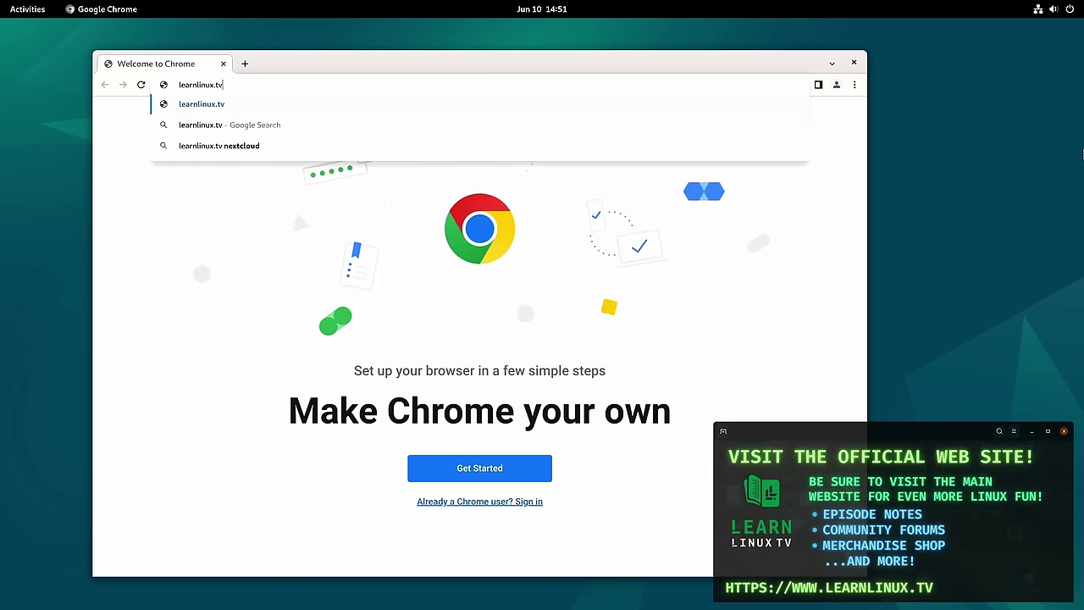
key("Return")
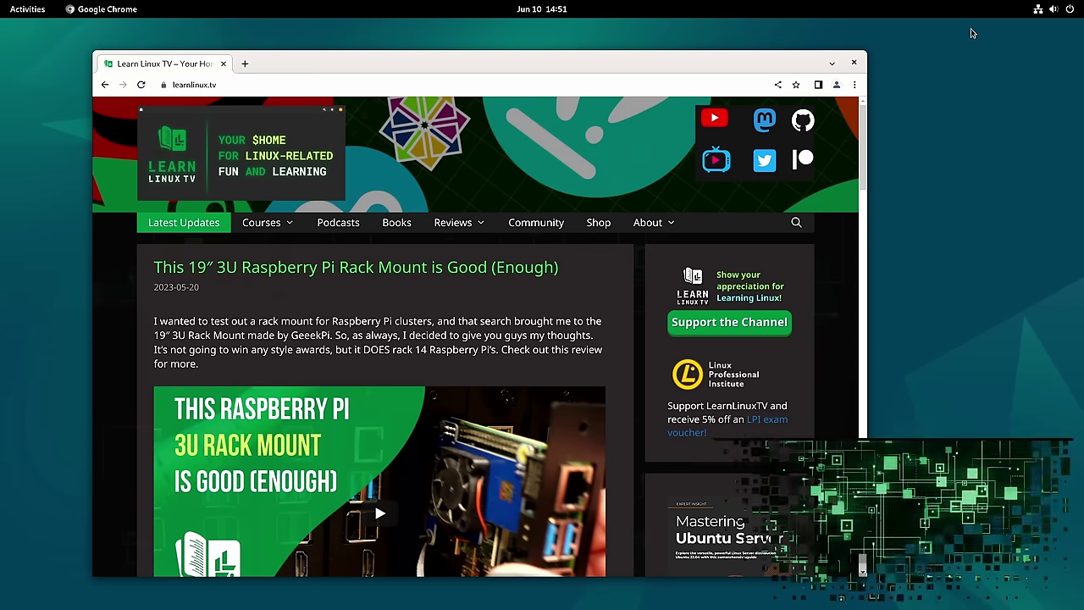
- Close Chrome, move the downloaded google-chrome-stable_current_amd64.deb to the trash, and close the Files window
left_click(854, 61)
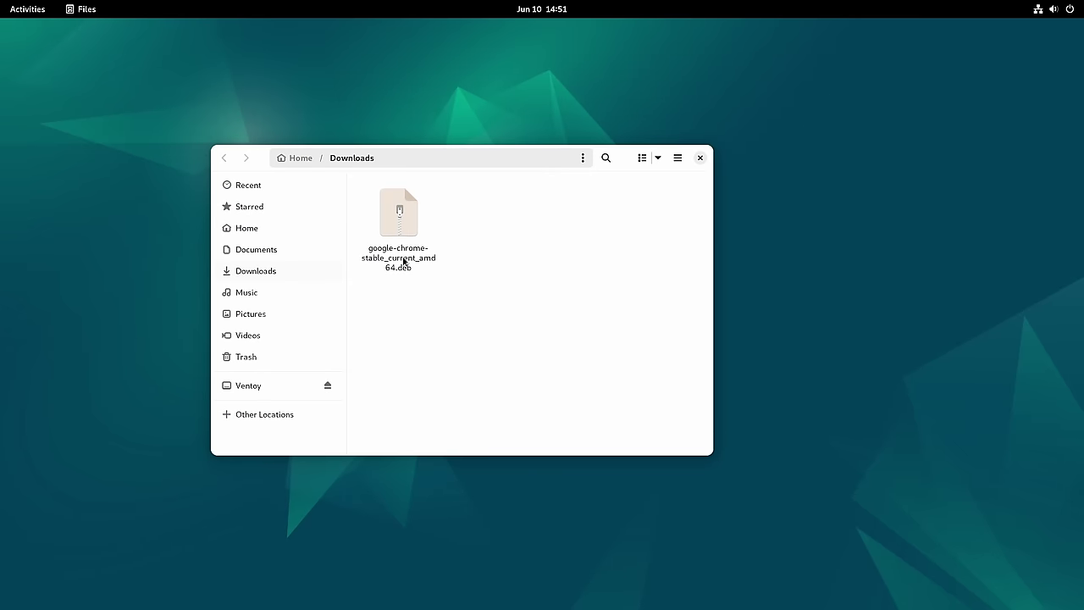
right_click(409, 244)
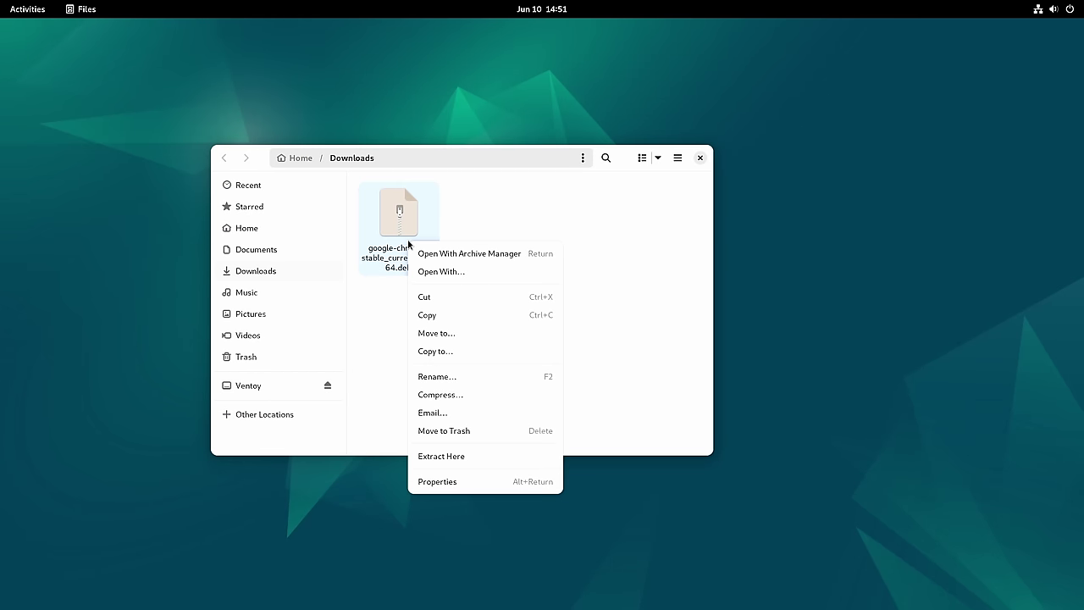
left_click(478, 430)
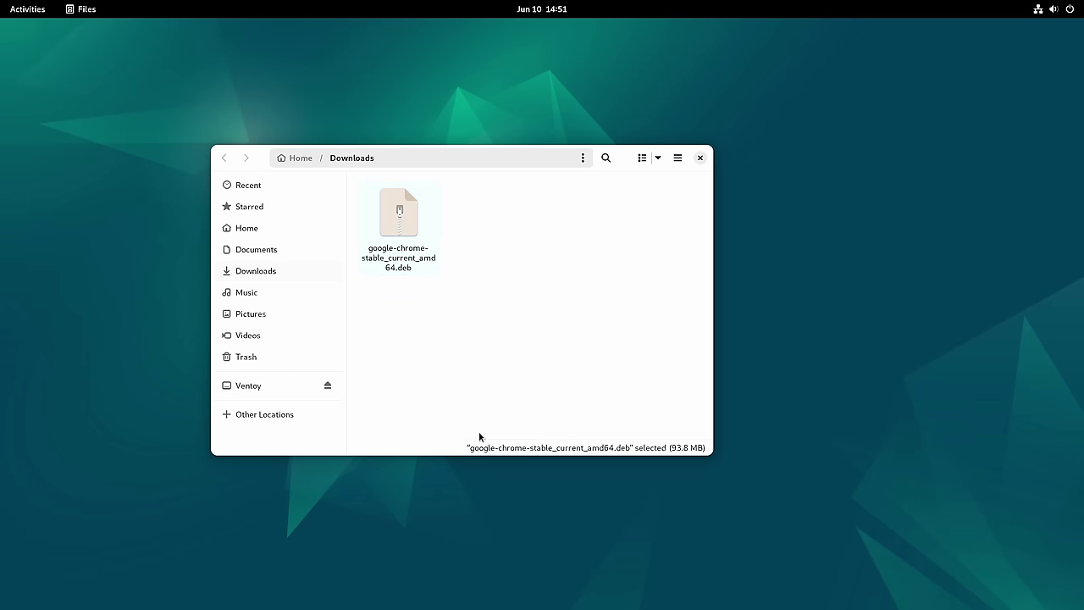
left_click(698, 160)
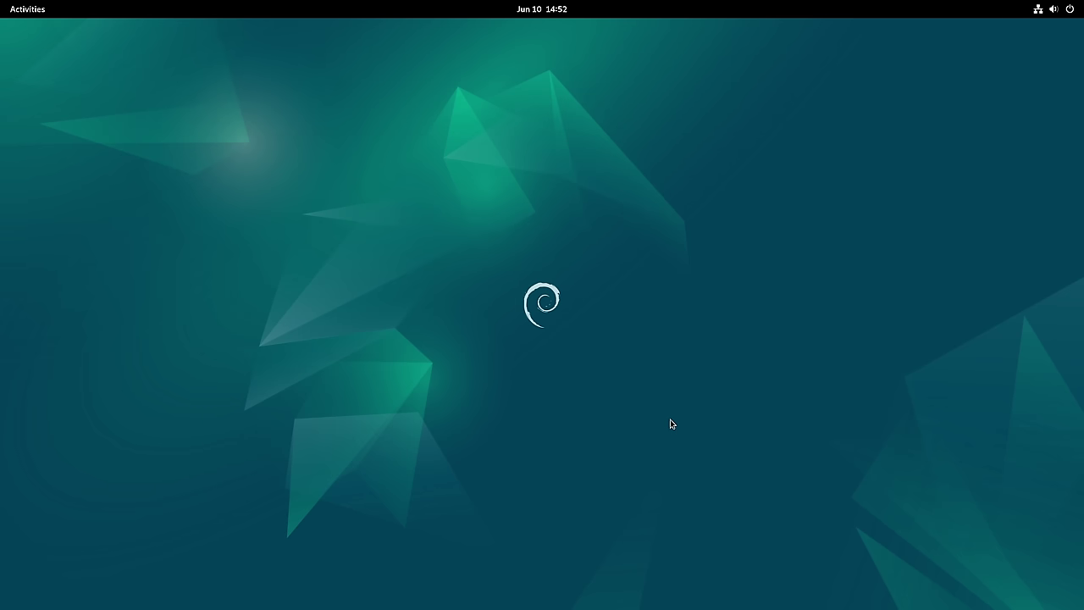
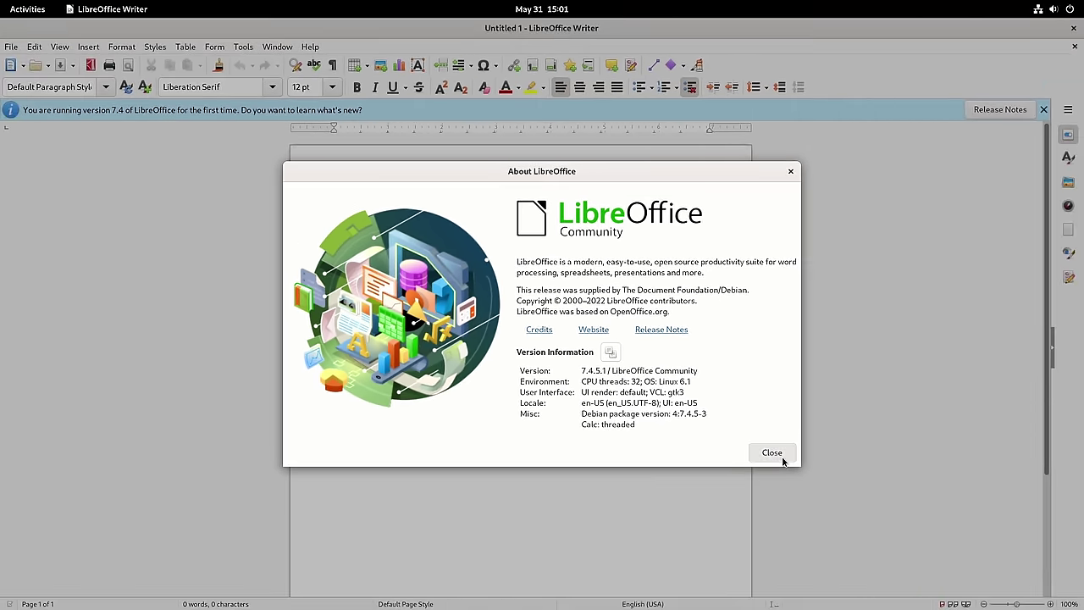
- Close the About LibreOffice dialog and quit LibreOffice Writer
left_click(779, 460)
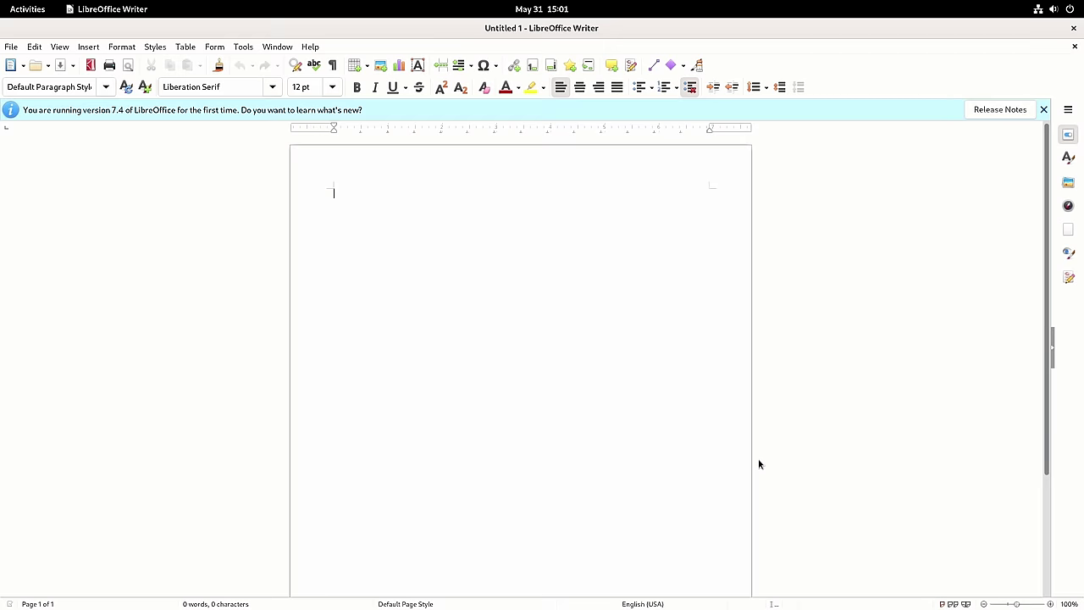
left_click(1073, 29)
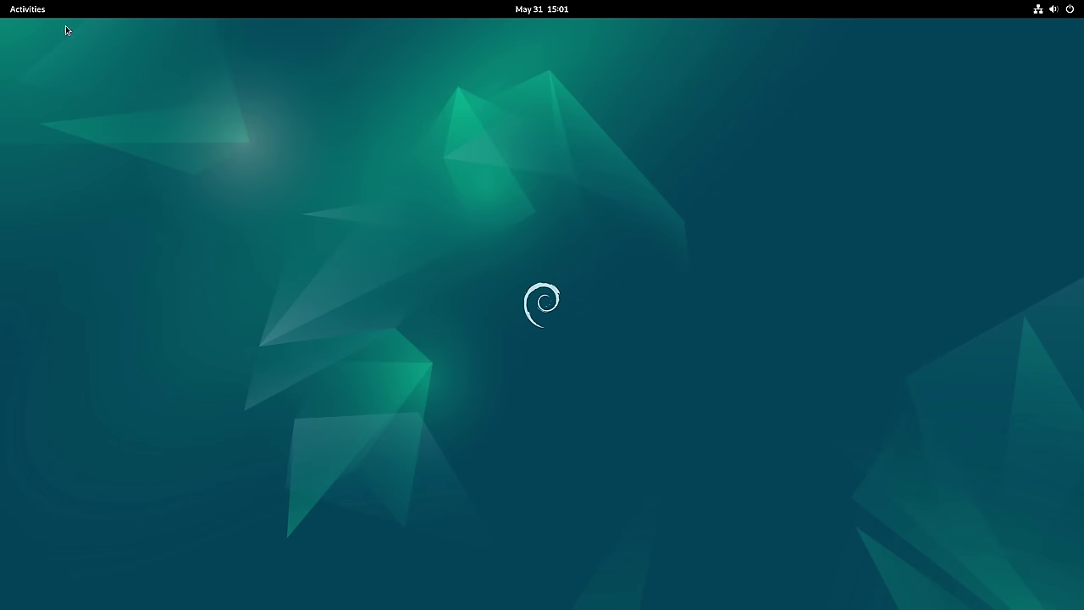
- Open the Software app's list of installed applications and uninstall LibreOffice Calc
left_click(26, 9)
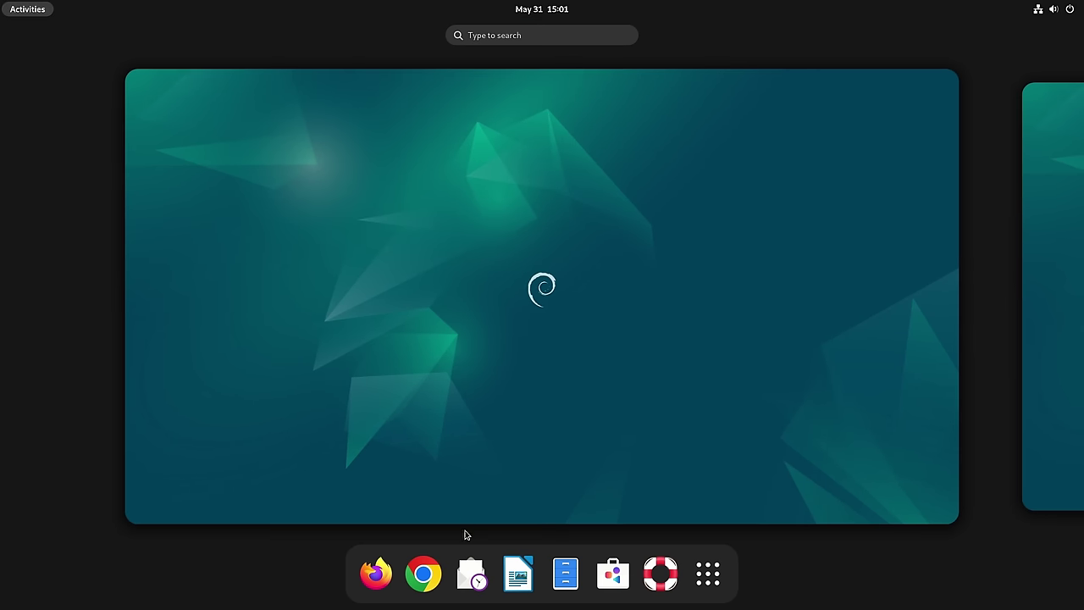
left_click(612, 574)
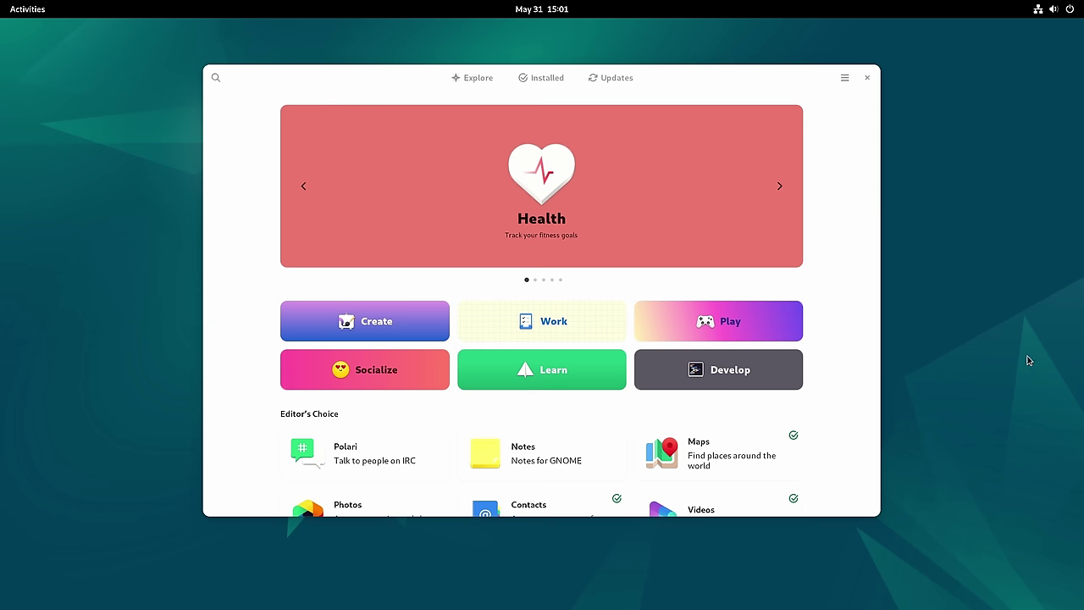
left_click(538, 79)
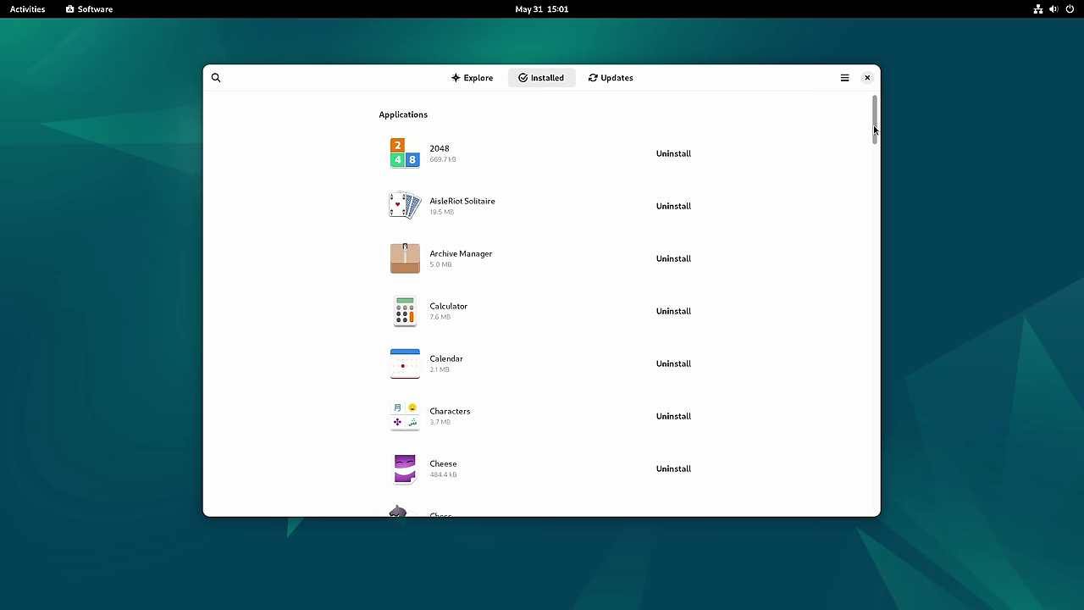
scroll(865, 176, "down", 5)
scroll(864, 174, "down", 10)
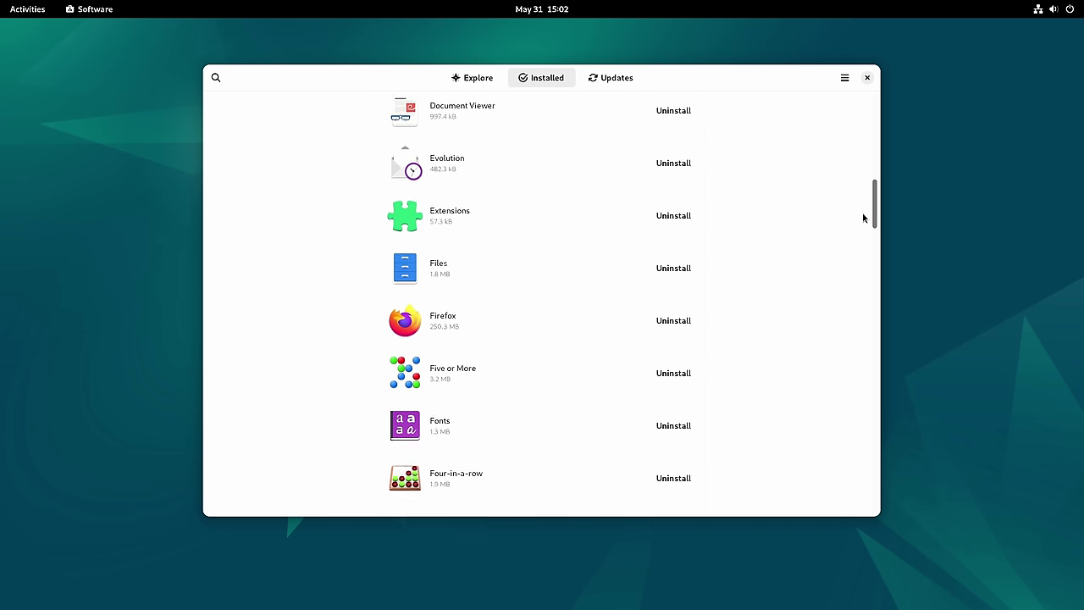
scroll(864, 263, "down", 7)
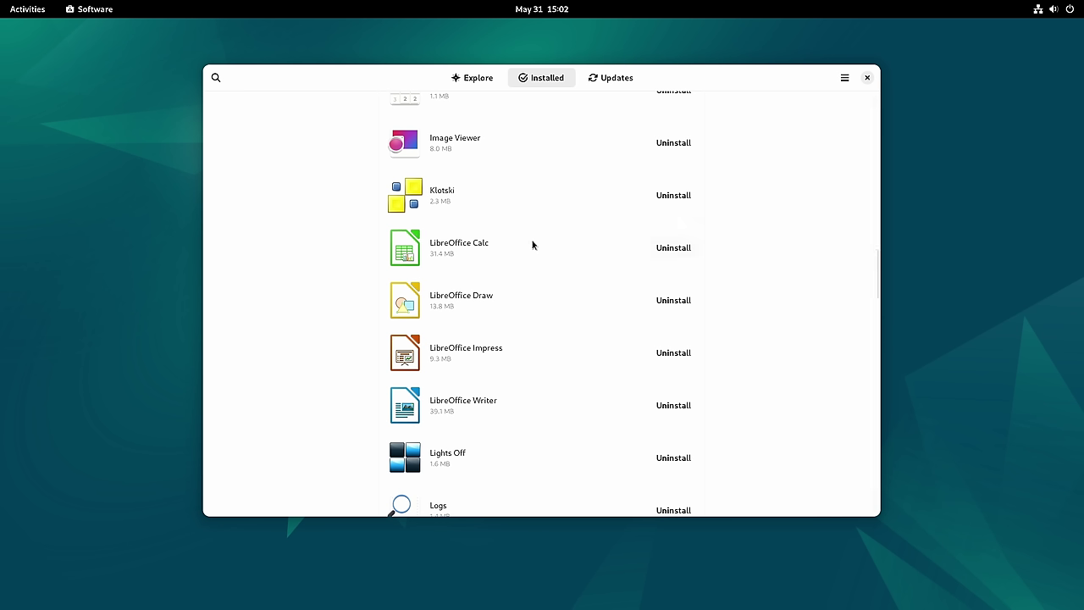
left_click(671, 251)
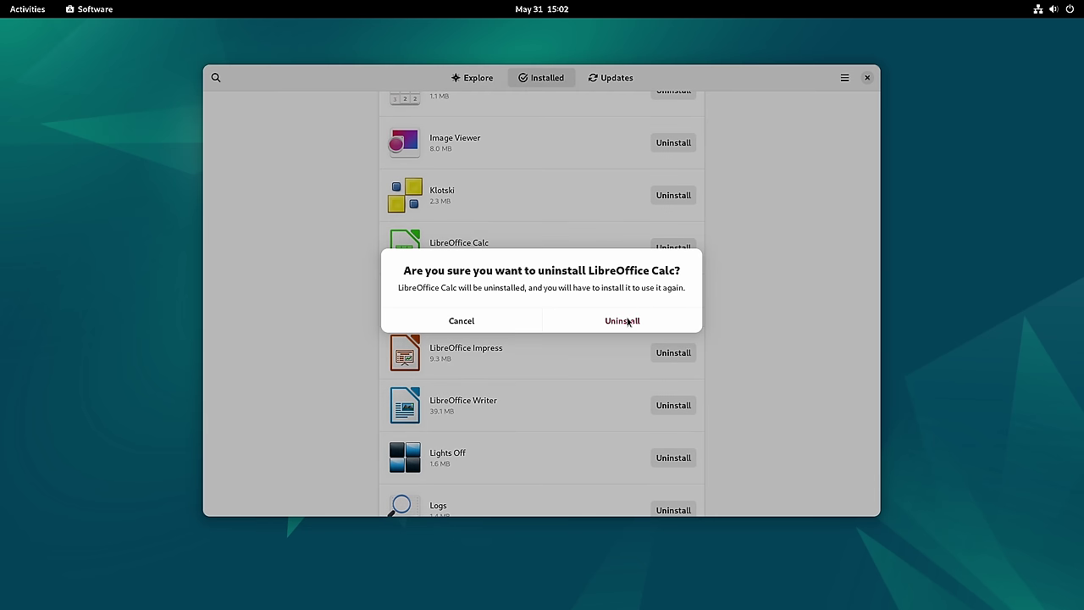
left_click(627, 321)
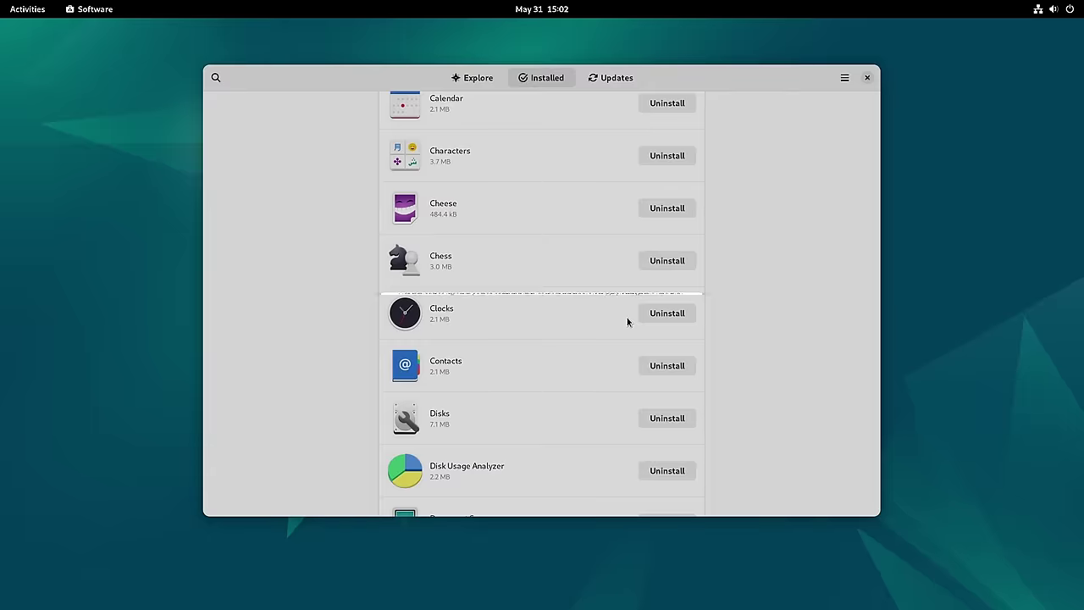
- Enter the account password to authorize removing LibreOffice Calc, check the installed applications list, and close Software
type("••••••••••••")
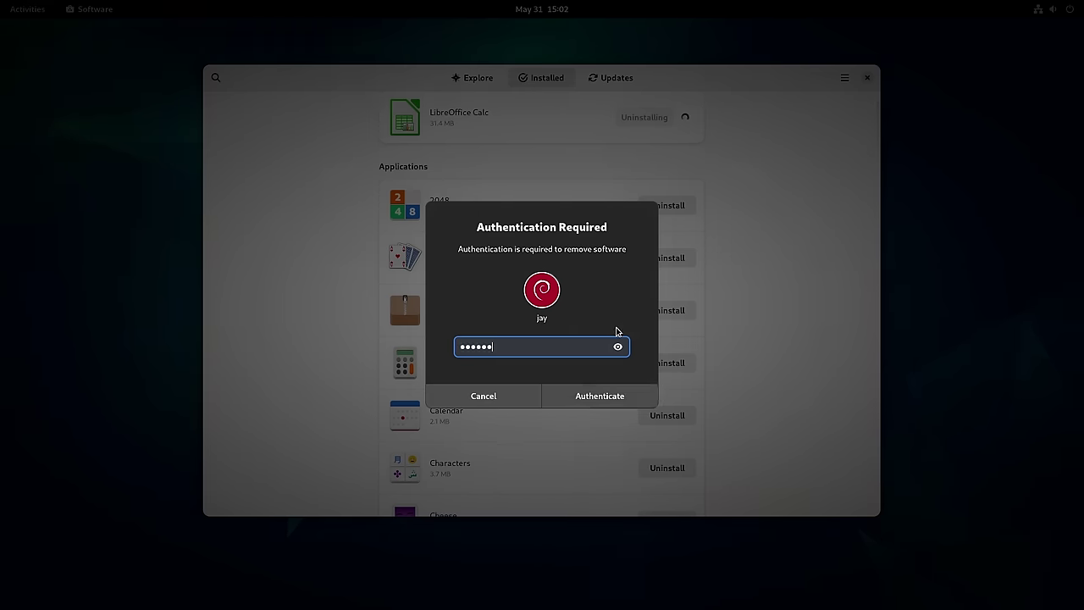
key("Return")
scroll(617, 329, "down", 5)
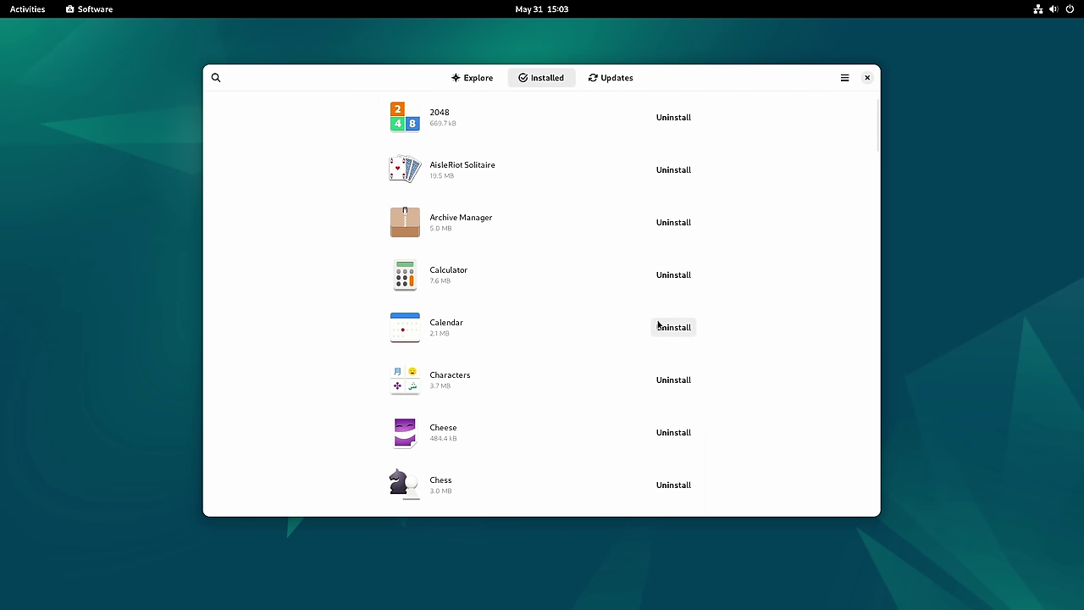
left_click(867, 77)
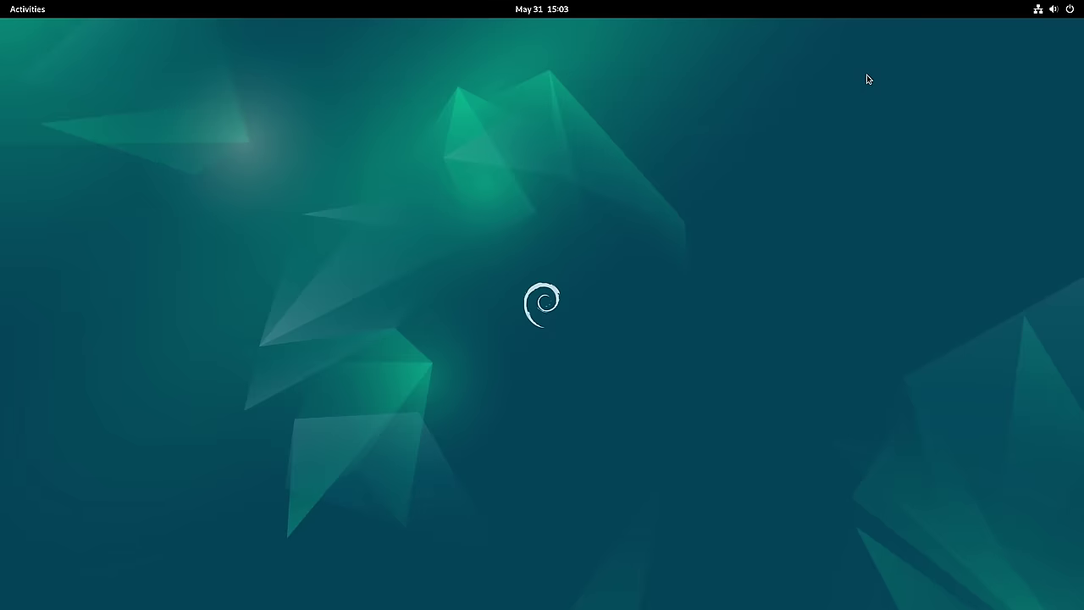
- Look through the application grid for leftover LibreOffice entries and open a Terminal window
left_click(28, 16)
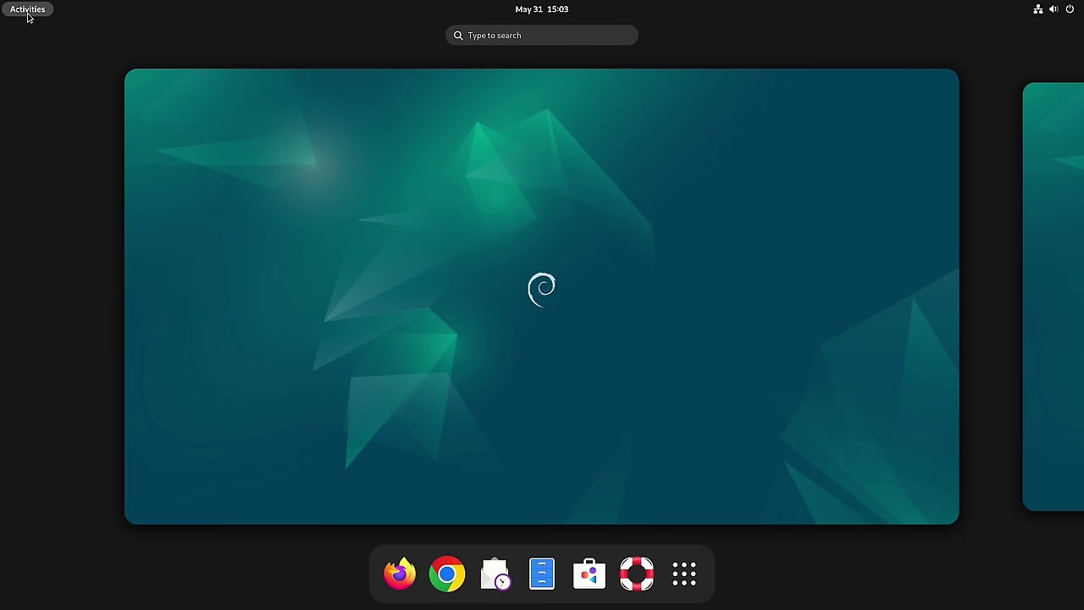
left_click(684, 574)
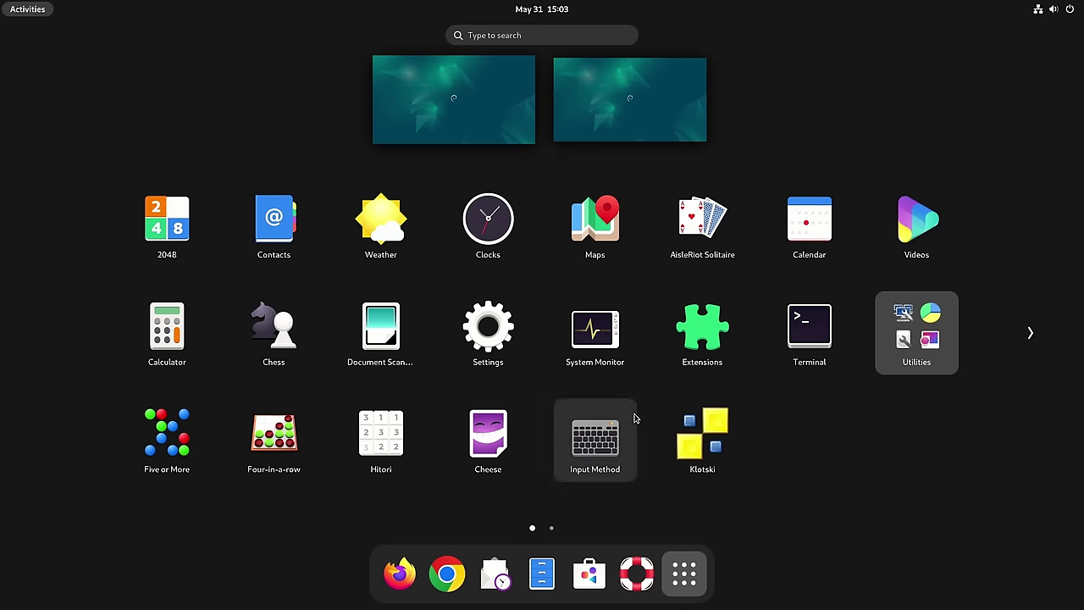
scroll(634, 417, "down", 1)
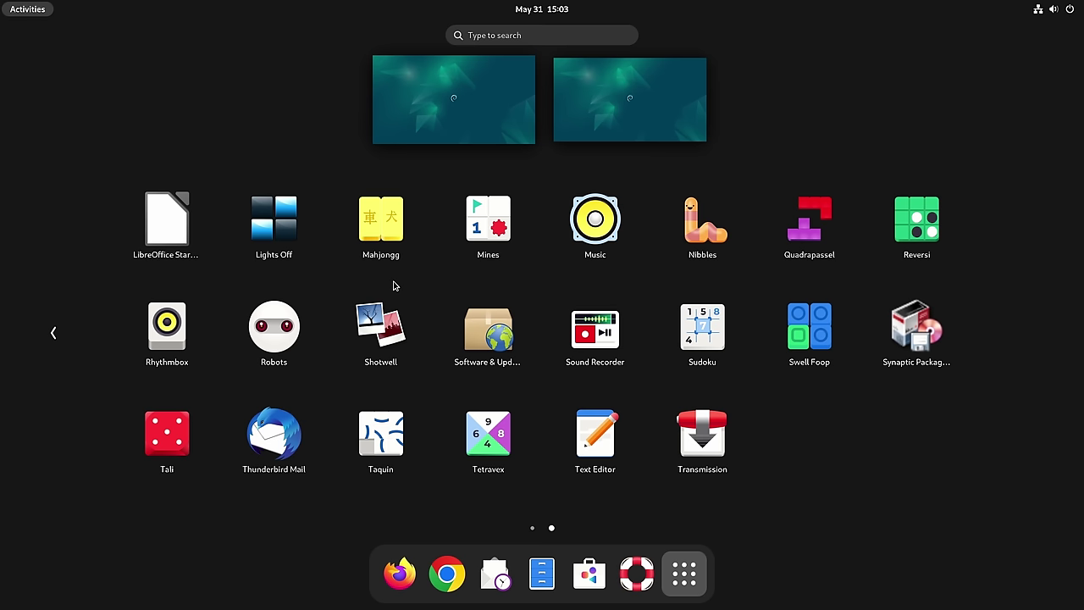
left_click(531, 528)
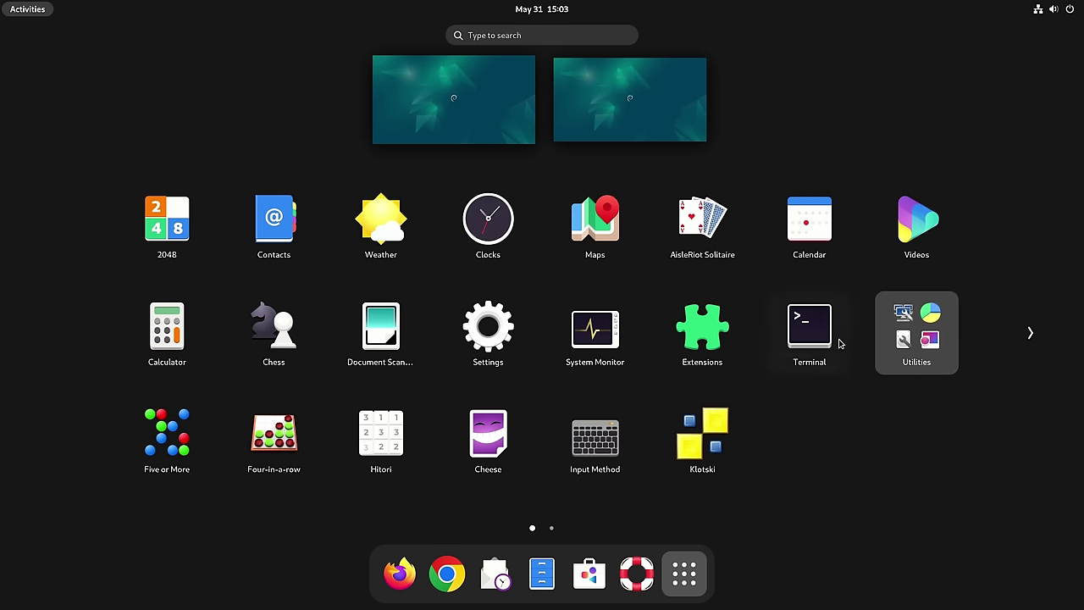
left_click(809, 326)
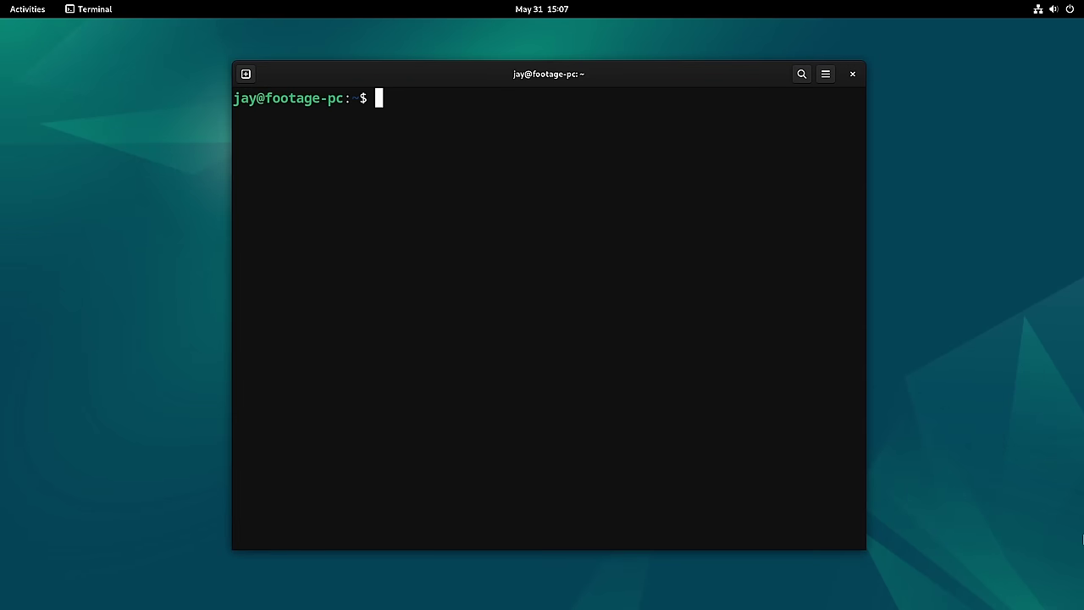
- Remove libreoffice-common, libreoffice-core, libreoffice-gnome, libreoffice-gtk3, libreoffice-help-common, libreoffice-help-en-us, libreoffice-style-colibre and libreoffice-style-elementary with sudo apt remove, entering the sudo password, and close Terminal
type("sudo apt remove")
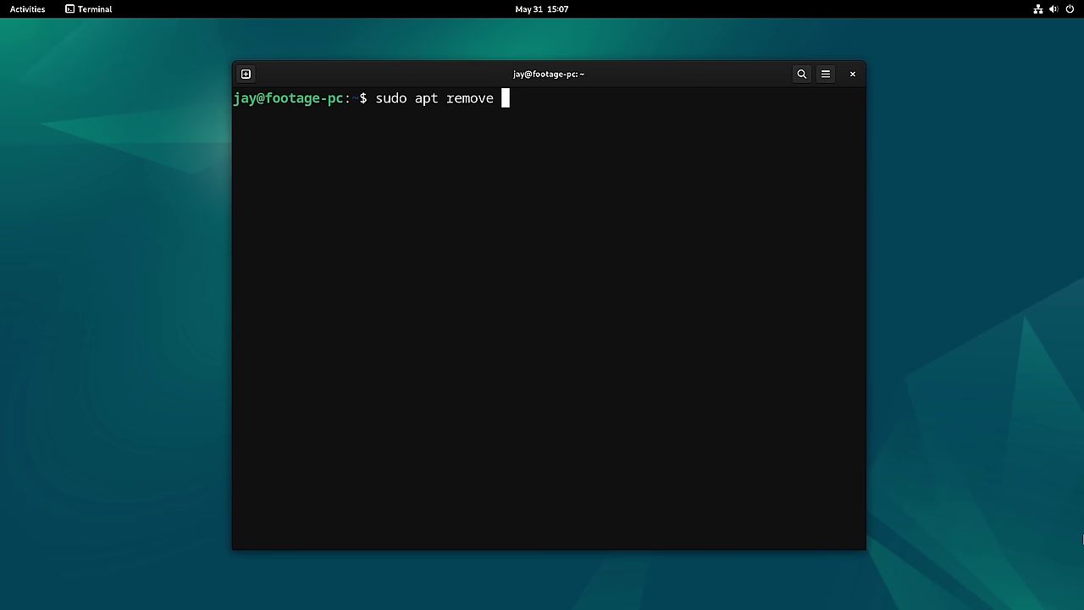
type("libreoffice-common libreoffice-core libreoffice-gnome libreoffice-gtk3 libreoffice-help-common libreoffice-help-en-us libreoffice-style-colibre libreoffice-style-elementary")
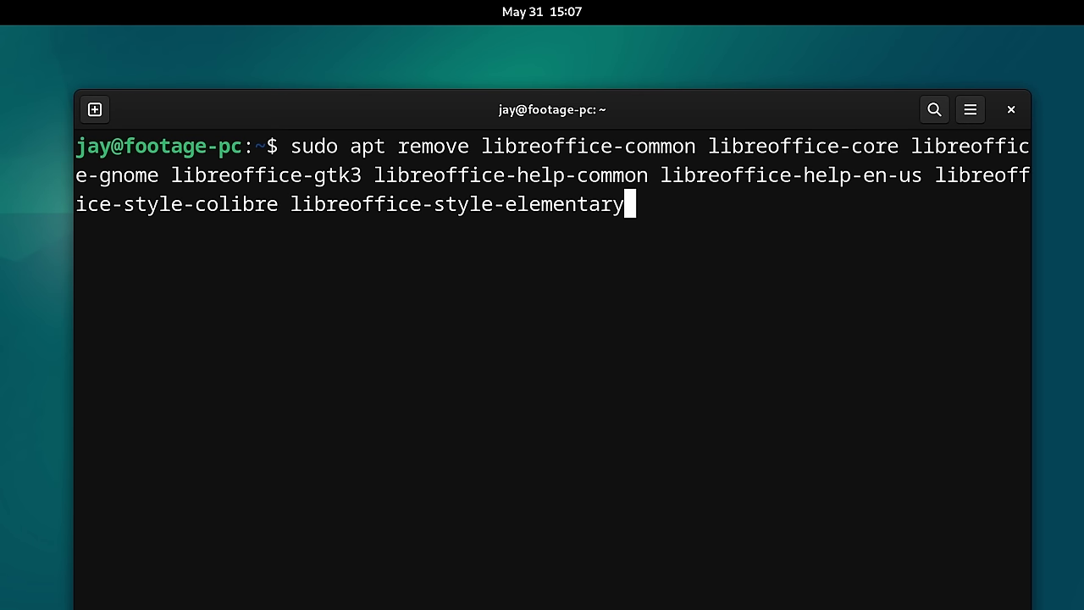
key("Return")
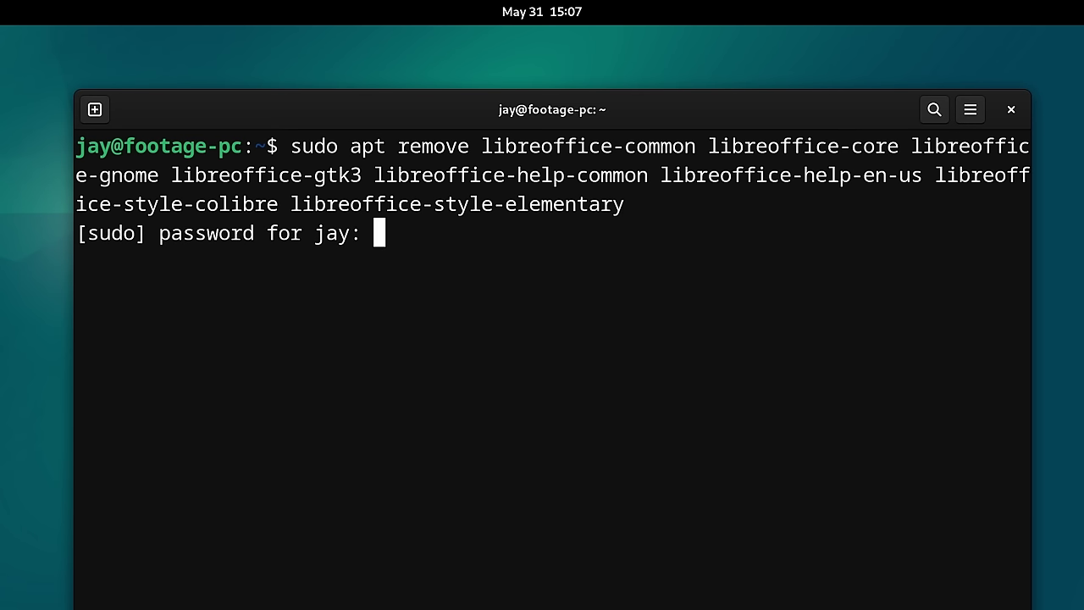
key("Return")
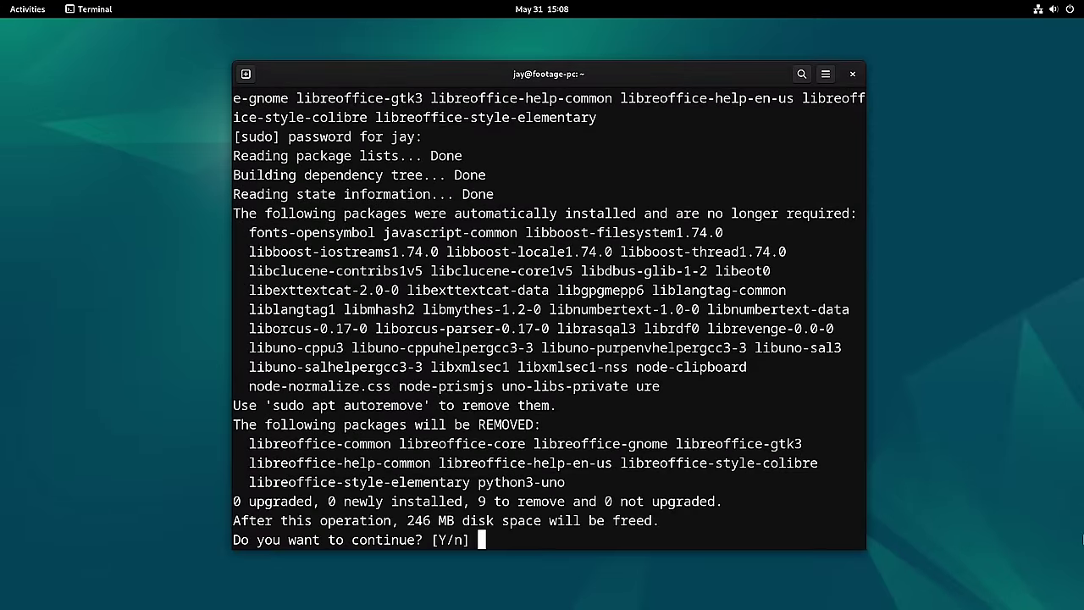
key("Return")
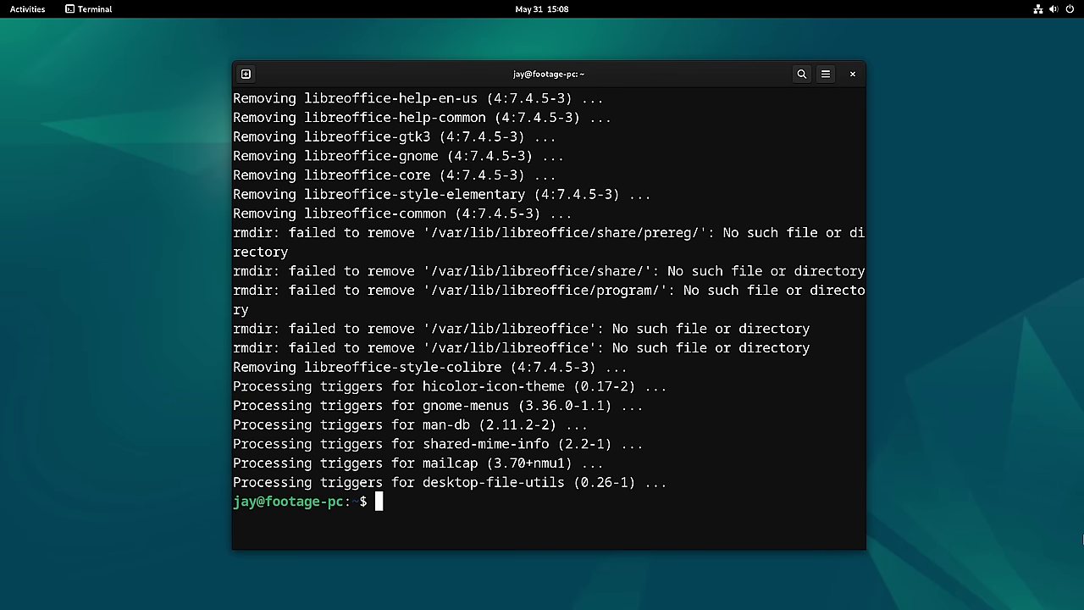
key("ctrl+d")
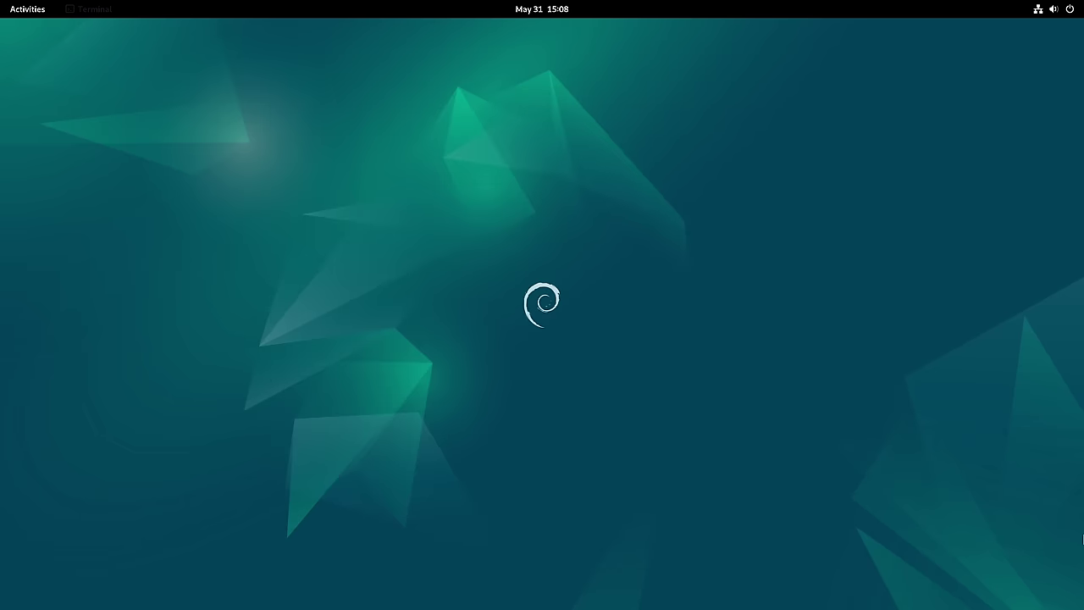
- Check both pages of the application grid for any remaining LibreOffice launchers
left_click(12, 11)
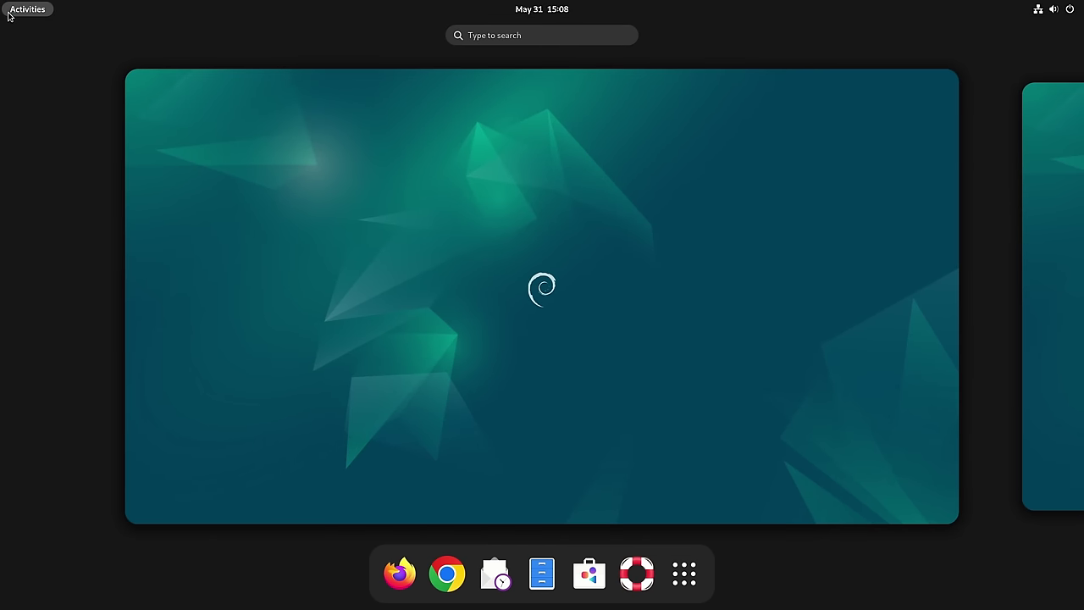
left_click(684, 575)
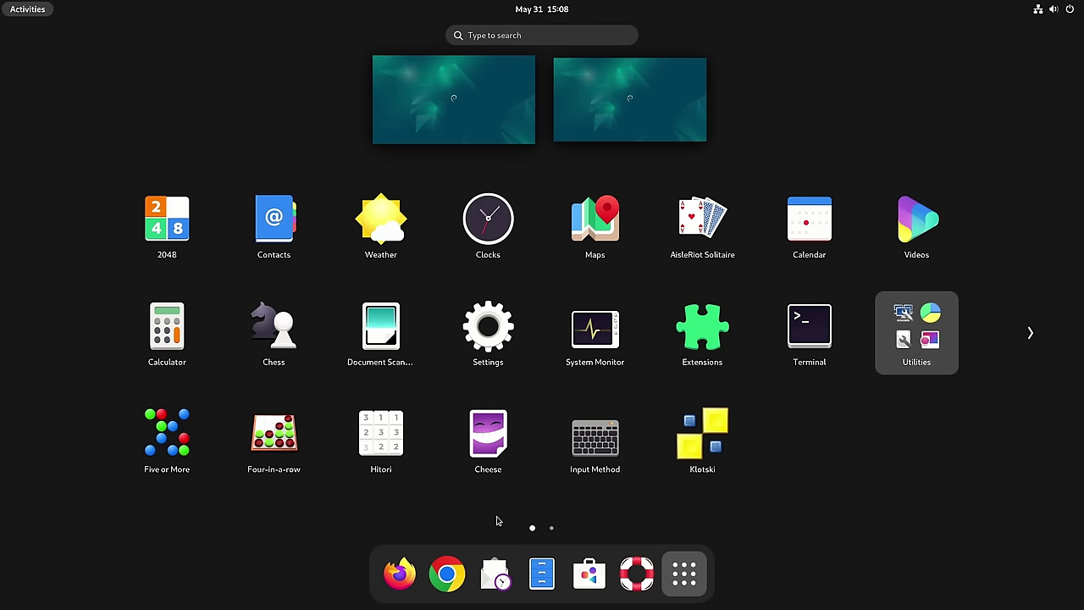
left_click(551, 528)
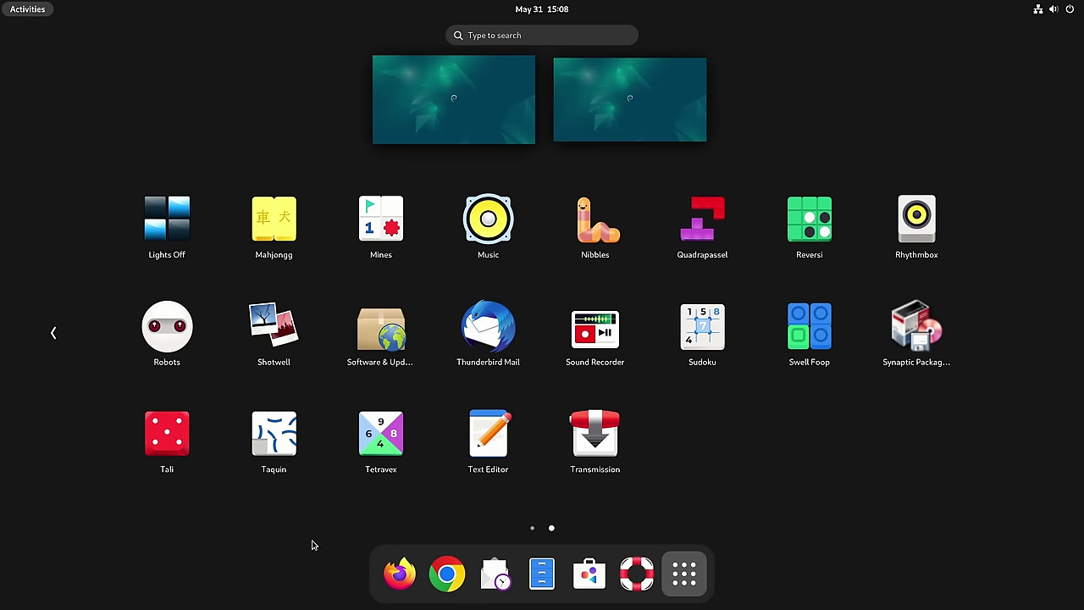
- Search the Software app for libreoffice and view the details pages of LibreOffice Writer and LibreOffice Draw
left_click(588, 575)
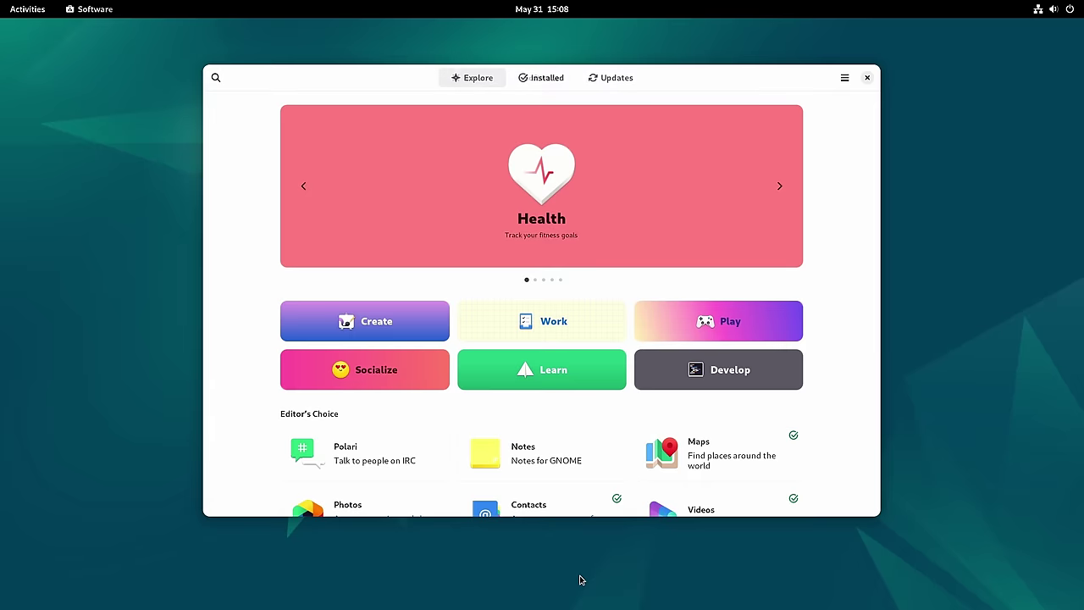
left_click(215, 77)
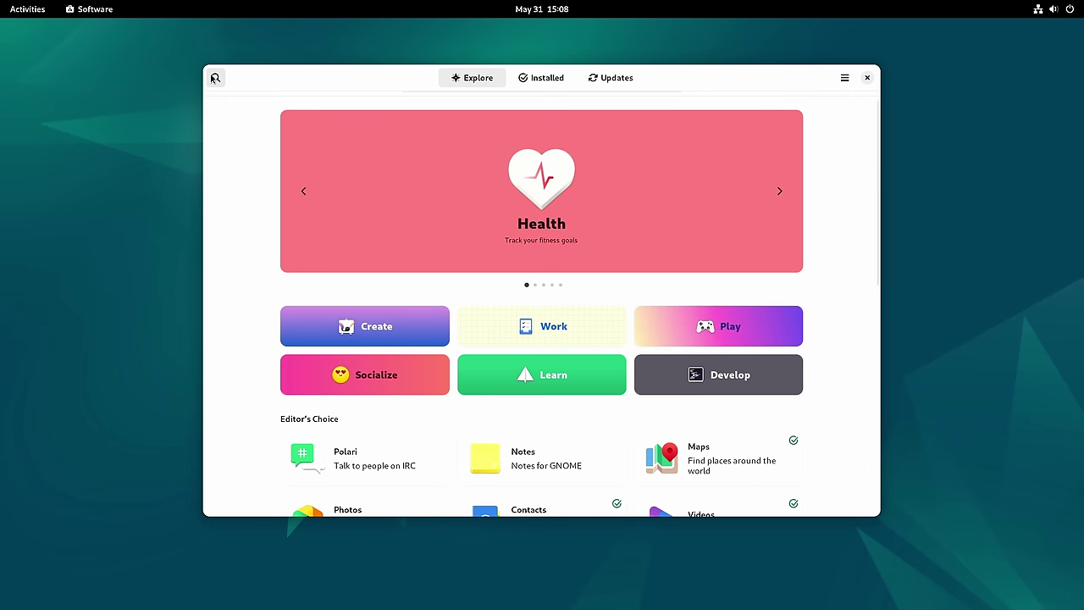
type("libreoffice")
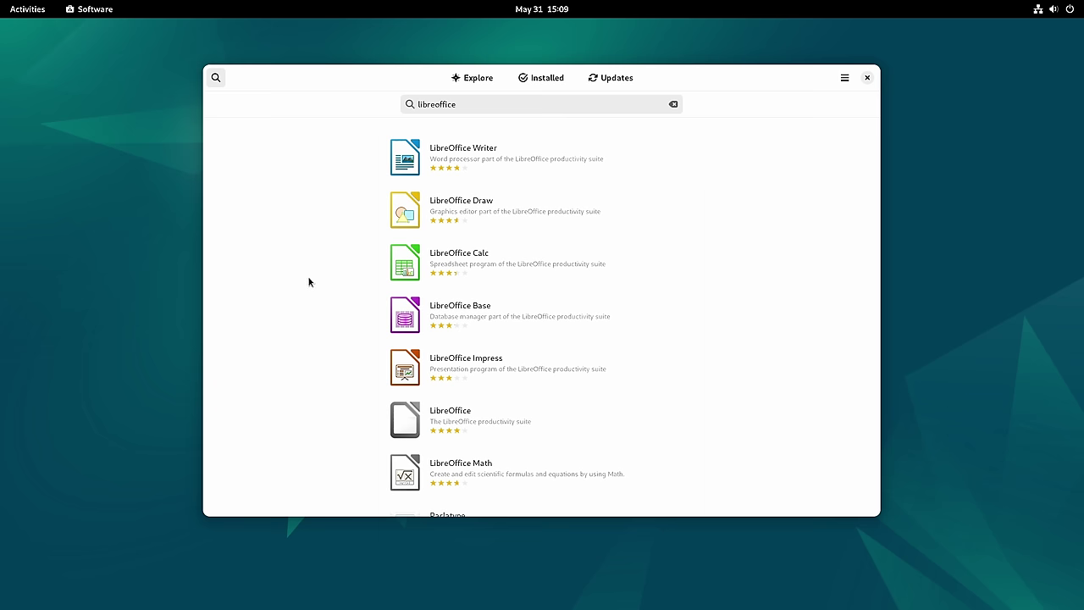
left_click(523, 164)
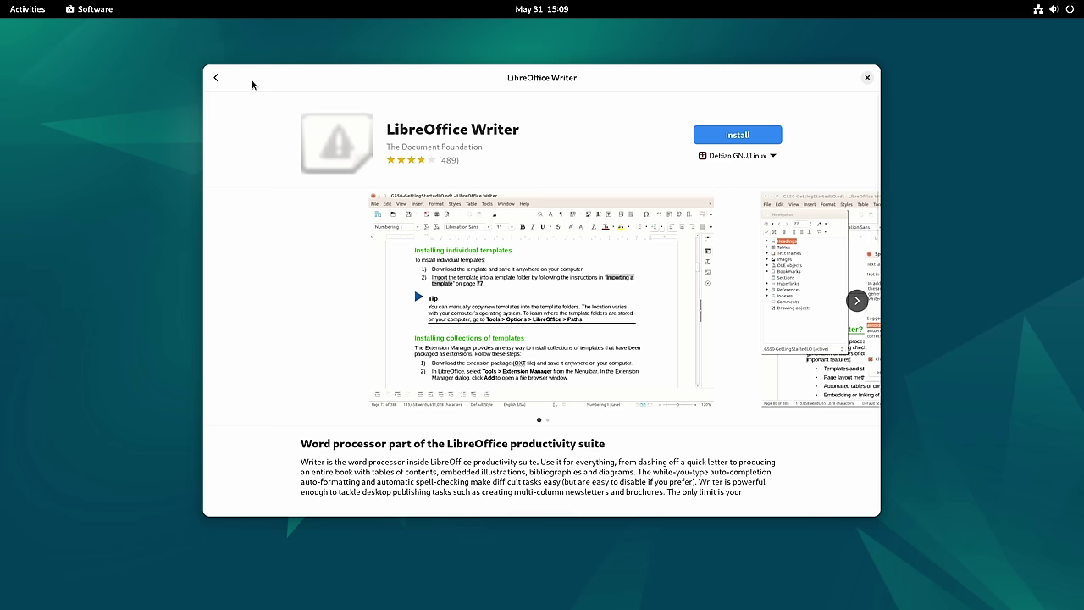
left_click(218, 77)
left_click(474, 211)
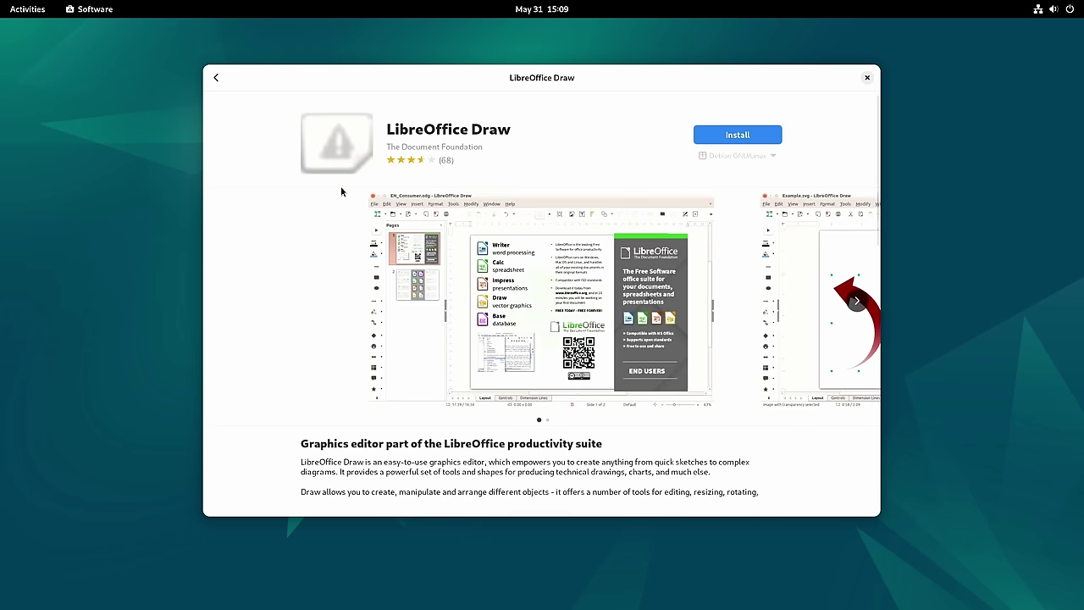
left_click(216, 77)
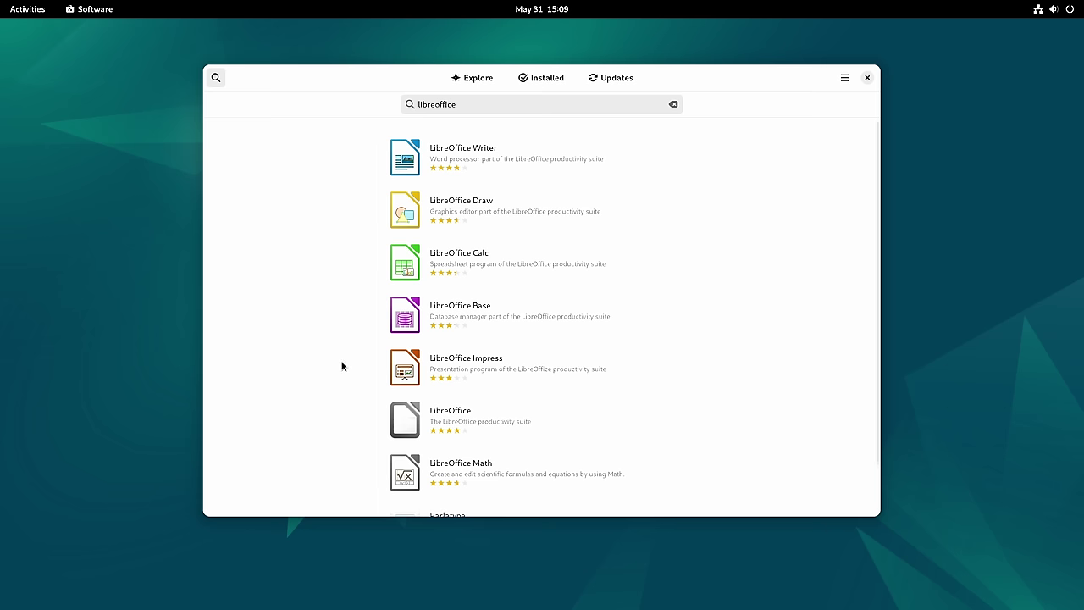
- Install the full LibreOffice suite from Flathub and launch it
left_click(466, 431)
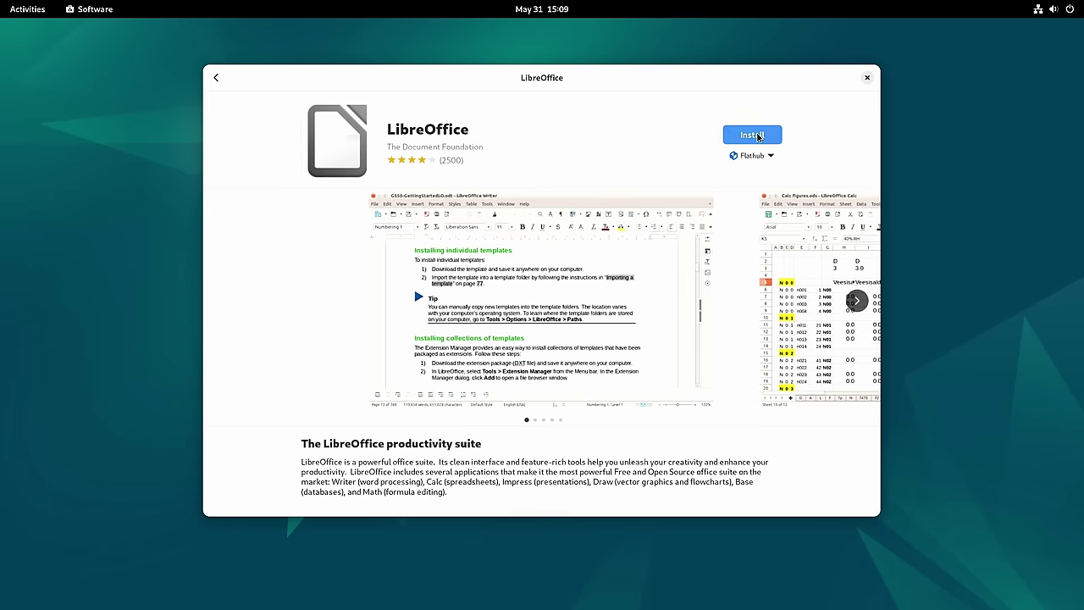
left_click(757, 136)
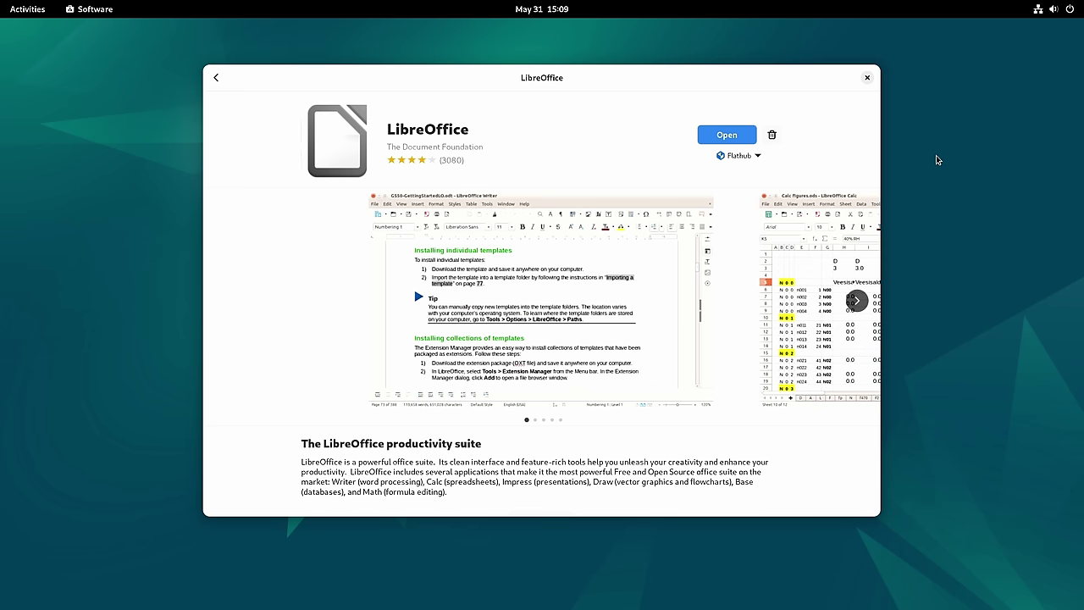
left_click(726, 136)
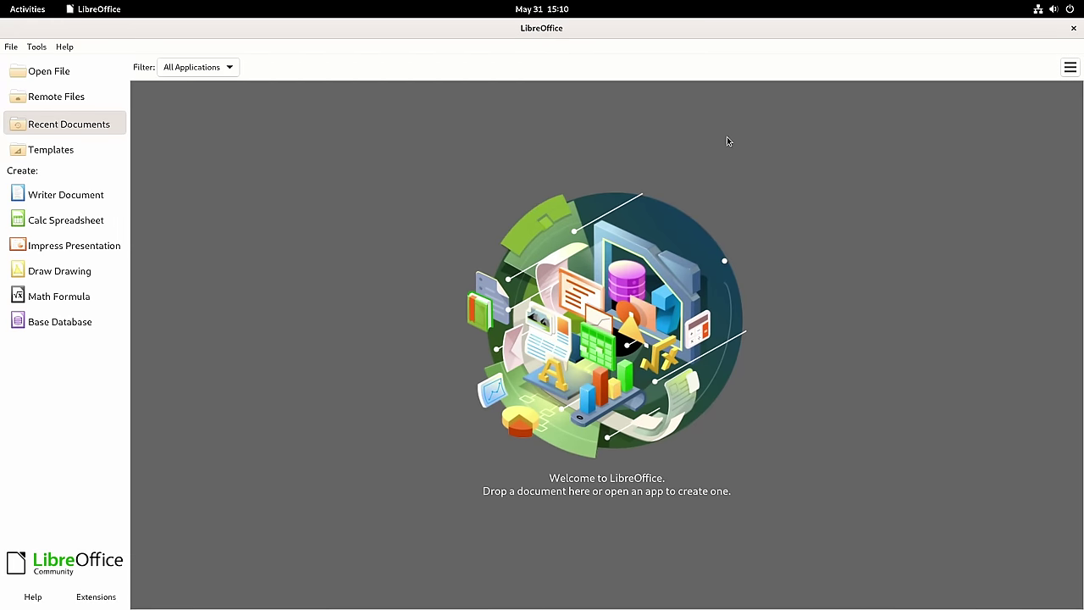
- Look through the application grid for the newly installed LibreOffice launchers and return to the LibreOffice Start Center
left_click(27, 9)
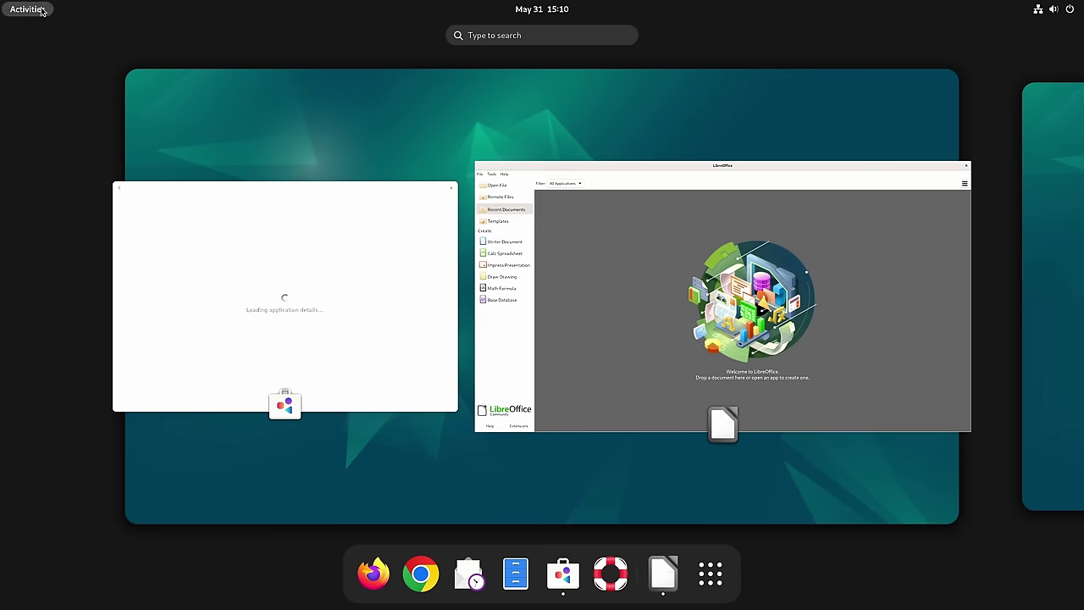
left_click(710, 575)
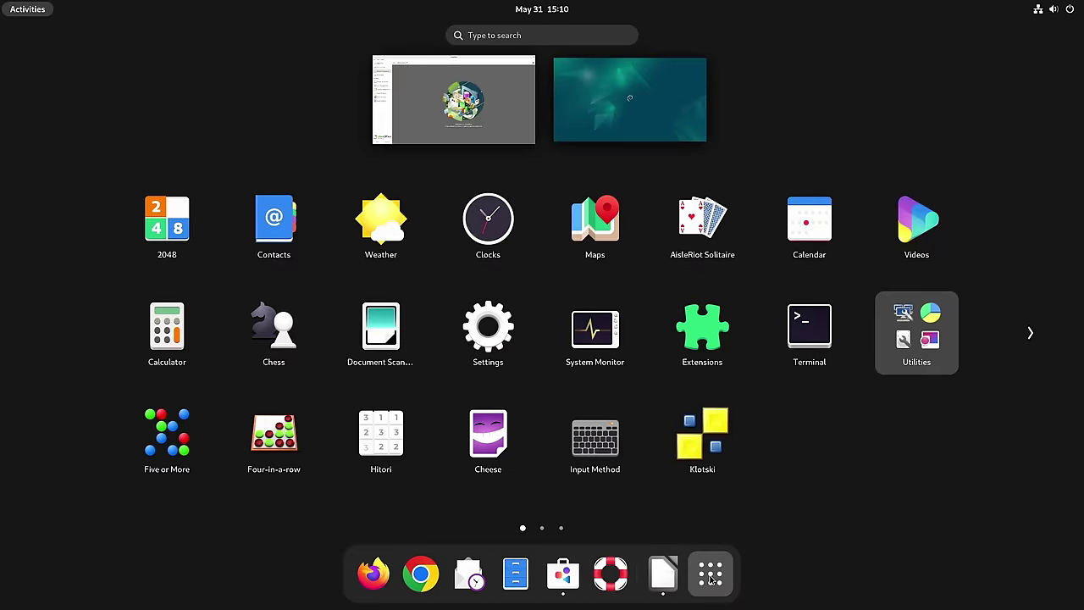
scroll(681, 450, "down", 1)
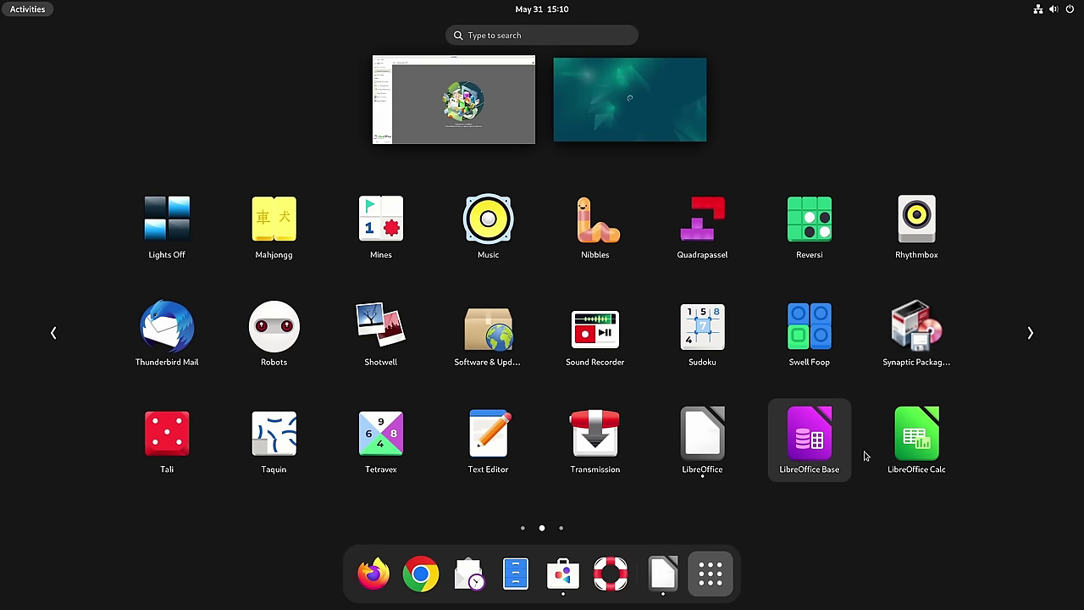
scroll(918, 459, "down", 1)
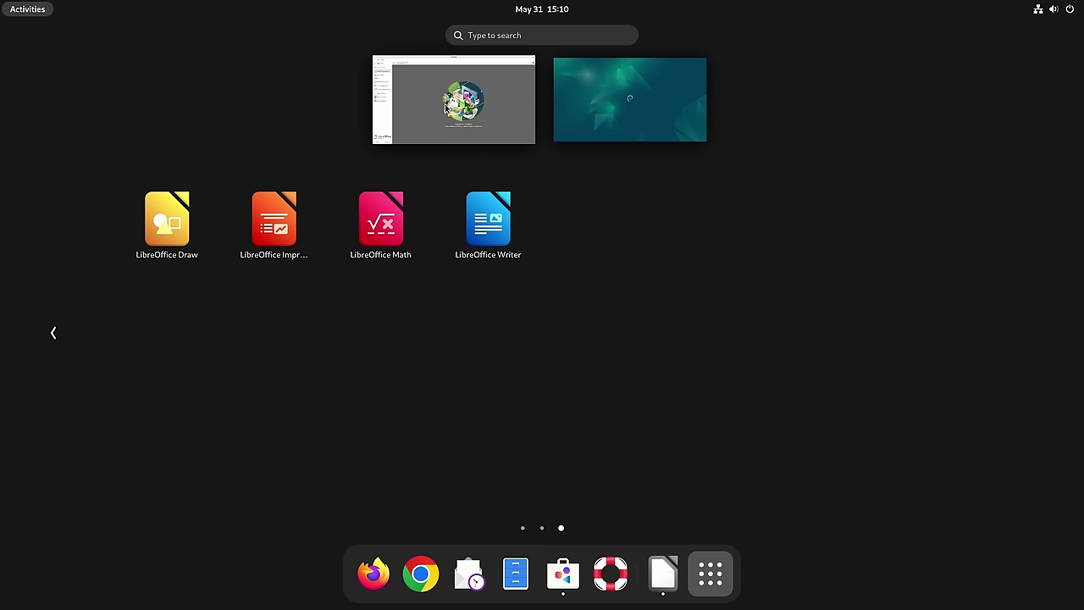
left_click(451, 131)
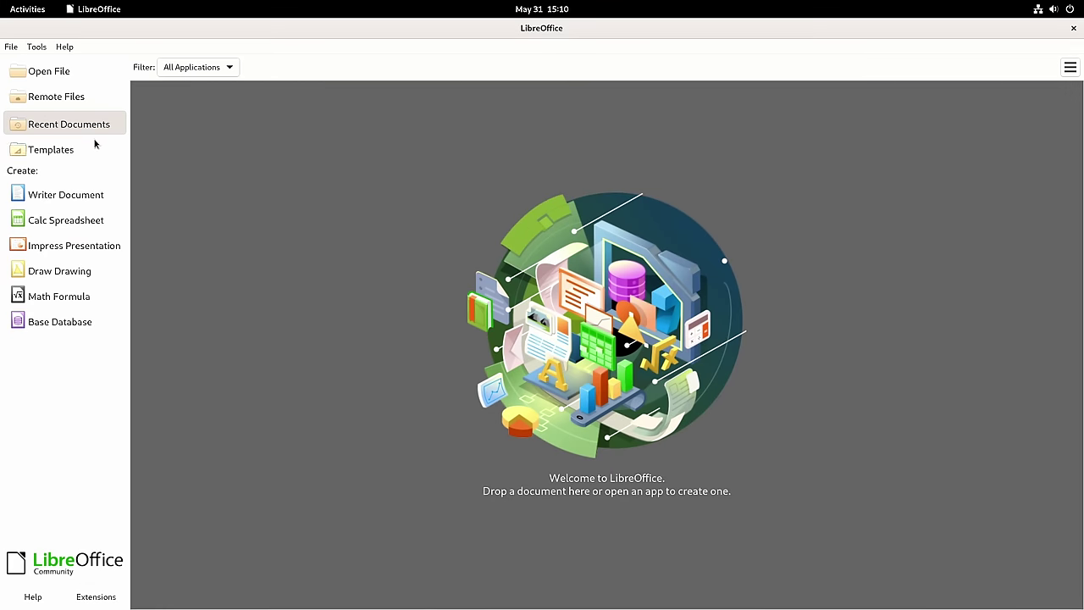
- Create a new Writer document, dismiss the Tip of the Day, and open the About LibreOffice dialog to check the version
left_click(82, 196)
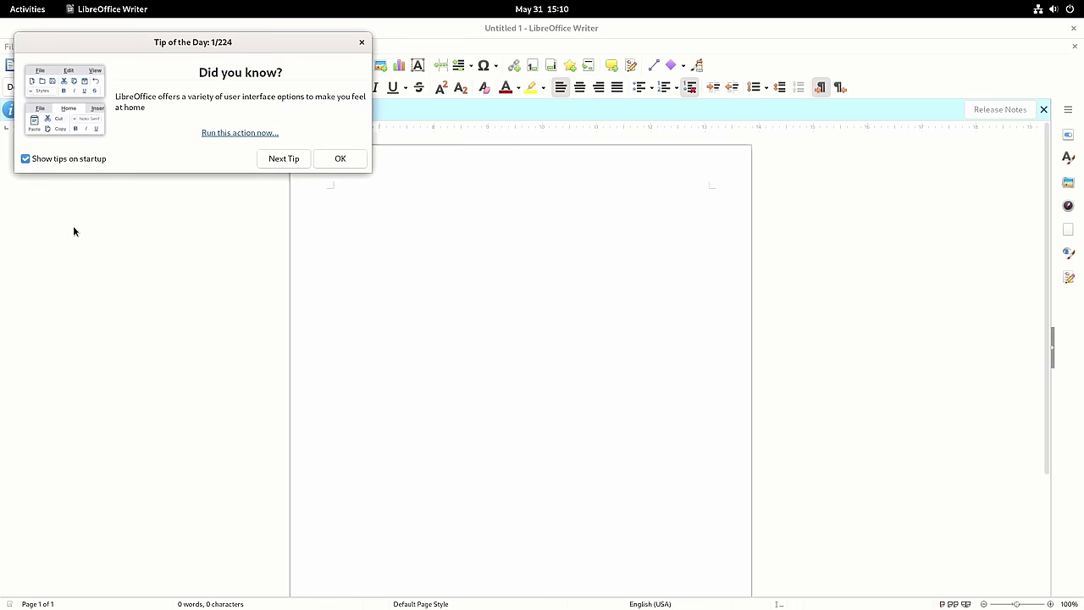
left_click(342, 158)
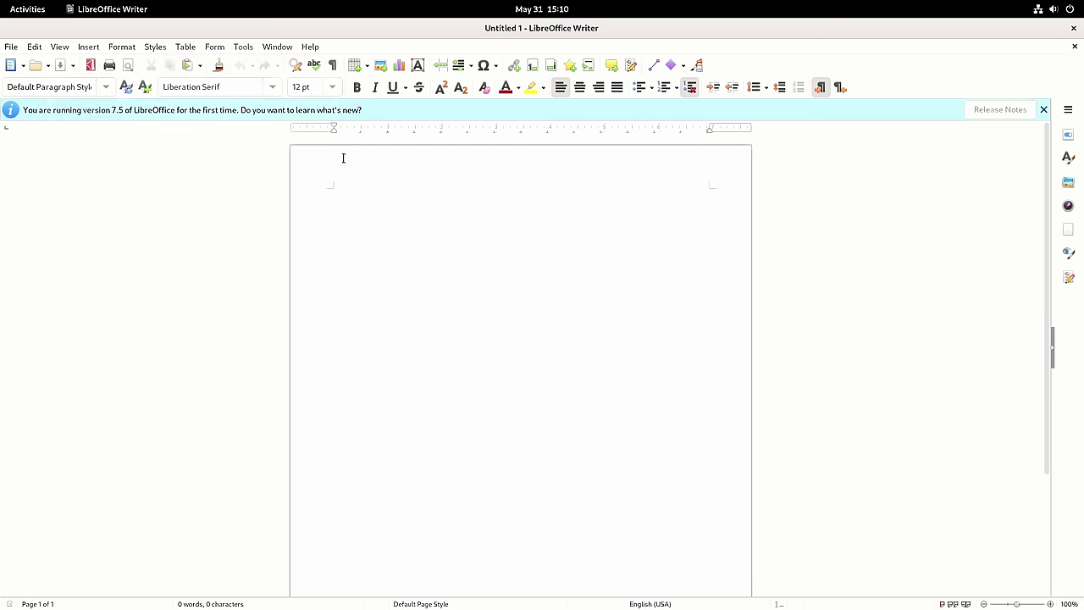
left_click(310, 47)
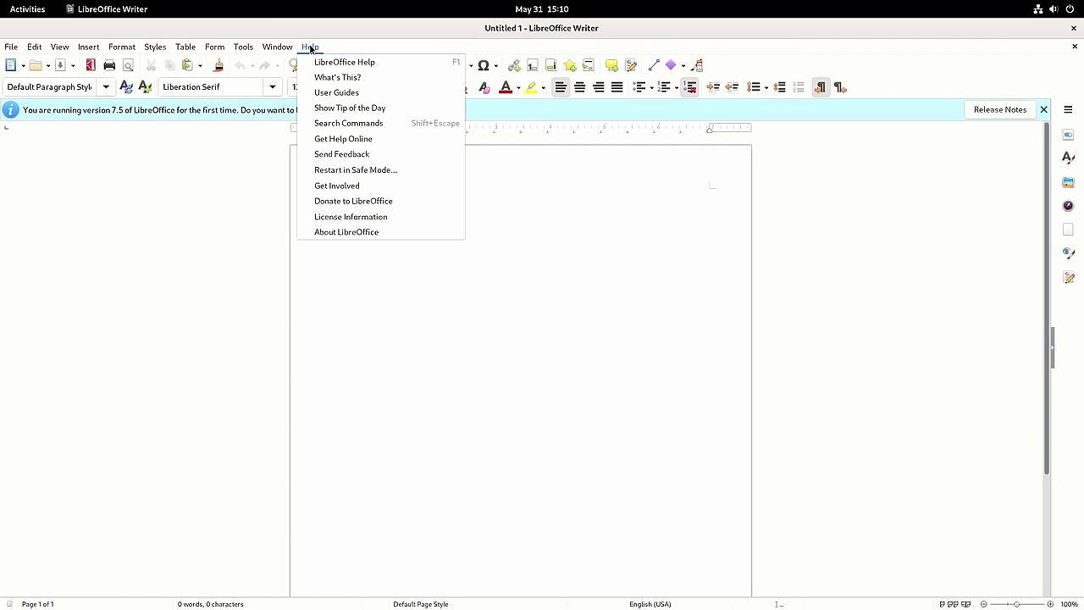
left_click(352, 234)
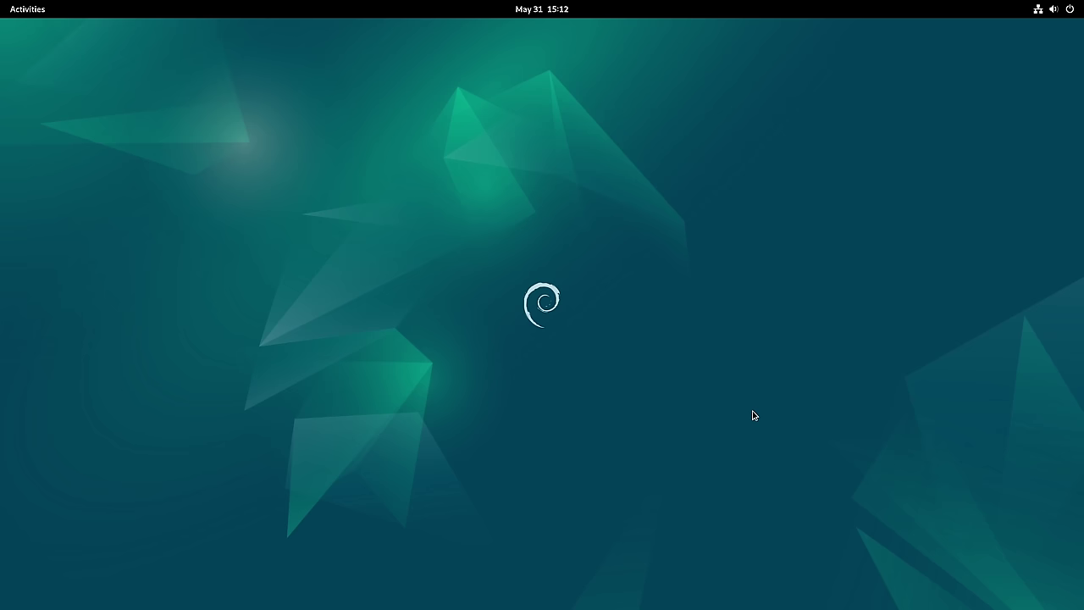
- Open a terminal, run sudo tasksel, and authenticate with the account password
left_click(27, 10)
left_click(689, 581)
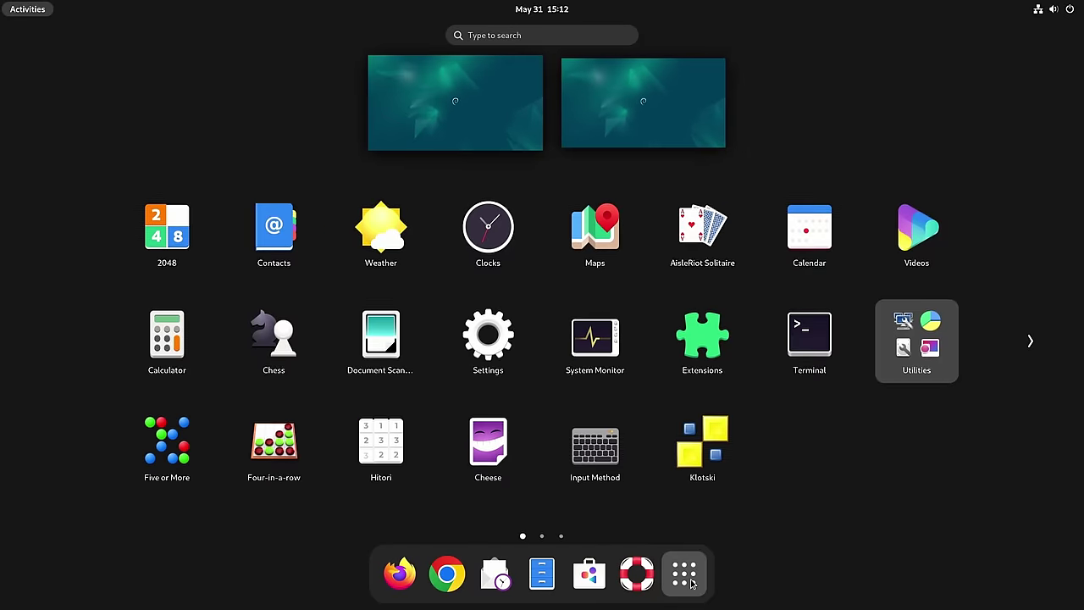
left_click(812, 328)
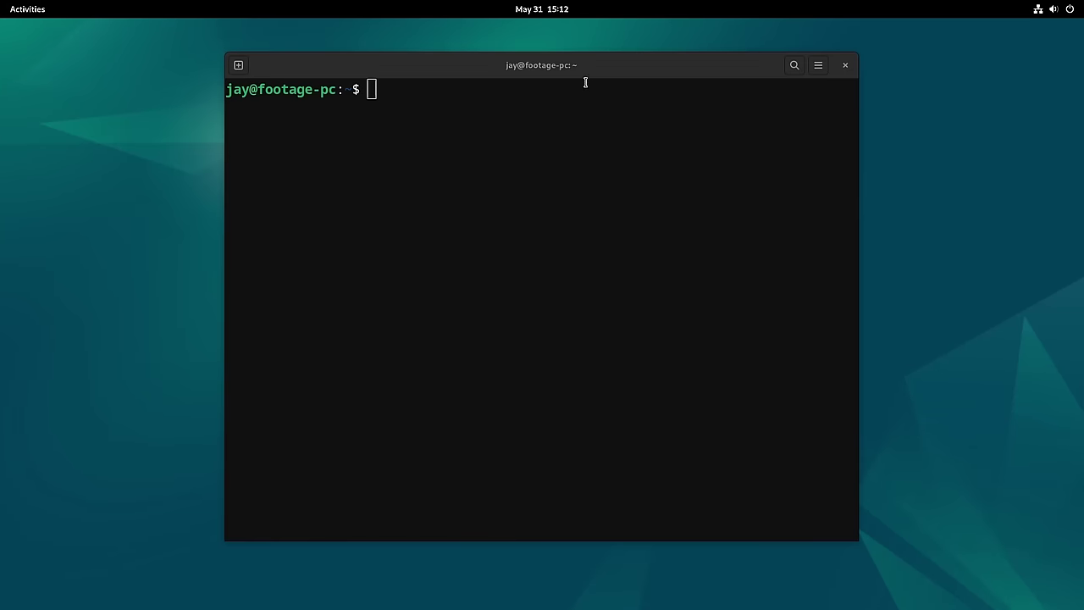
type("sud")
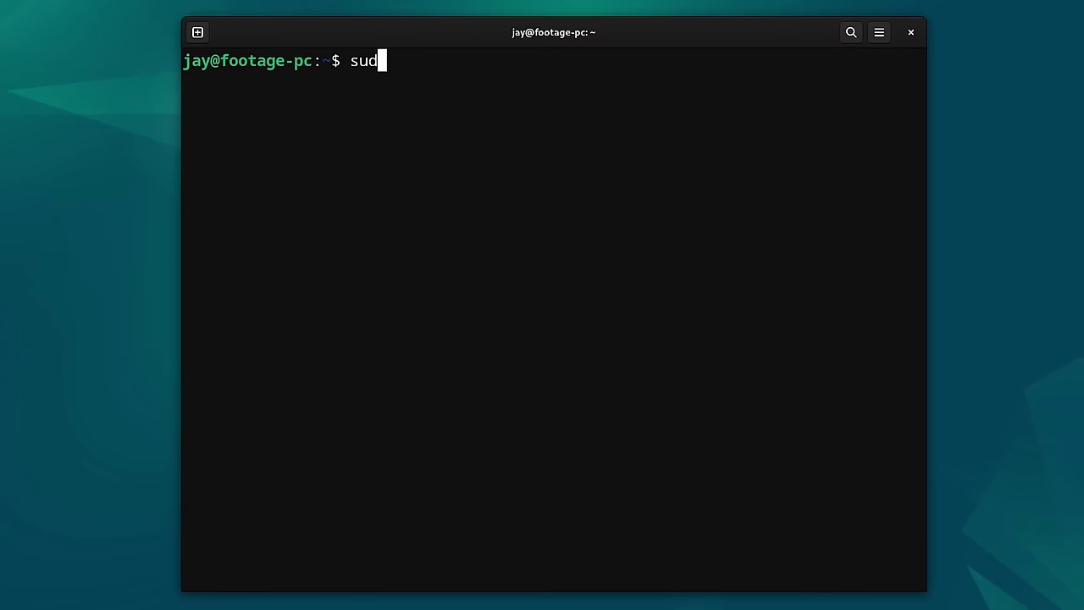
type("o task")
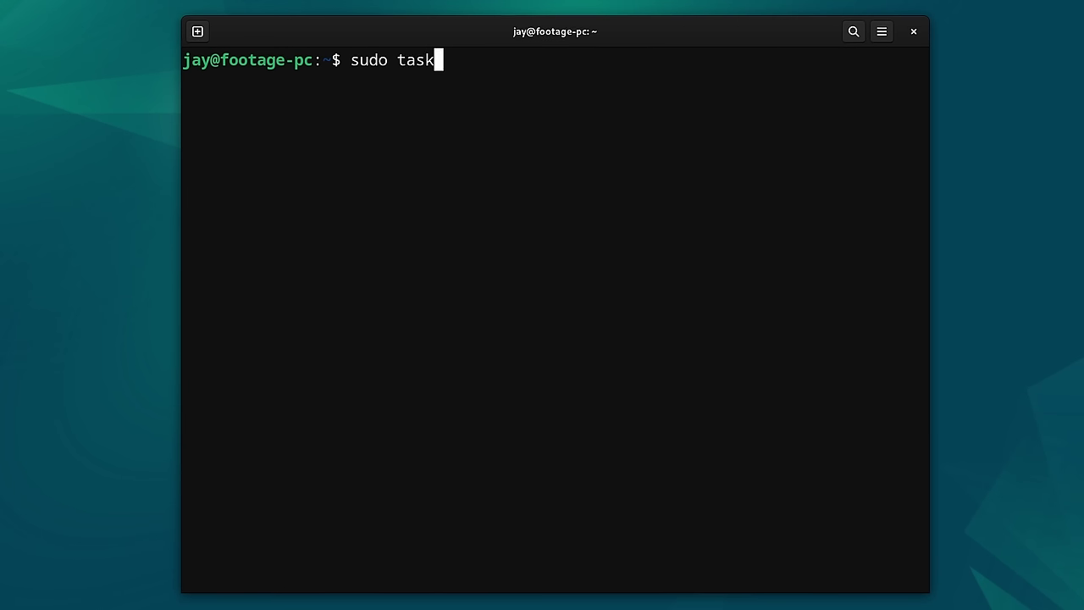
type("sel")
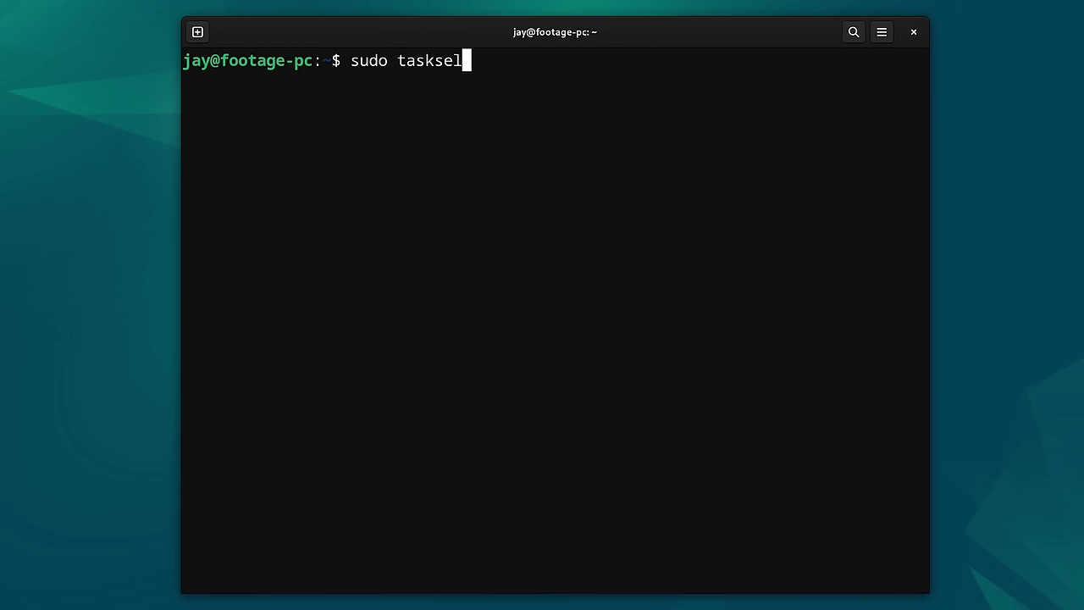
key("Return")
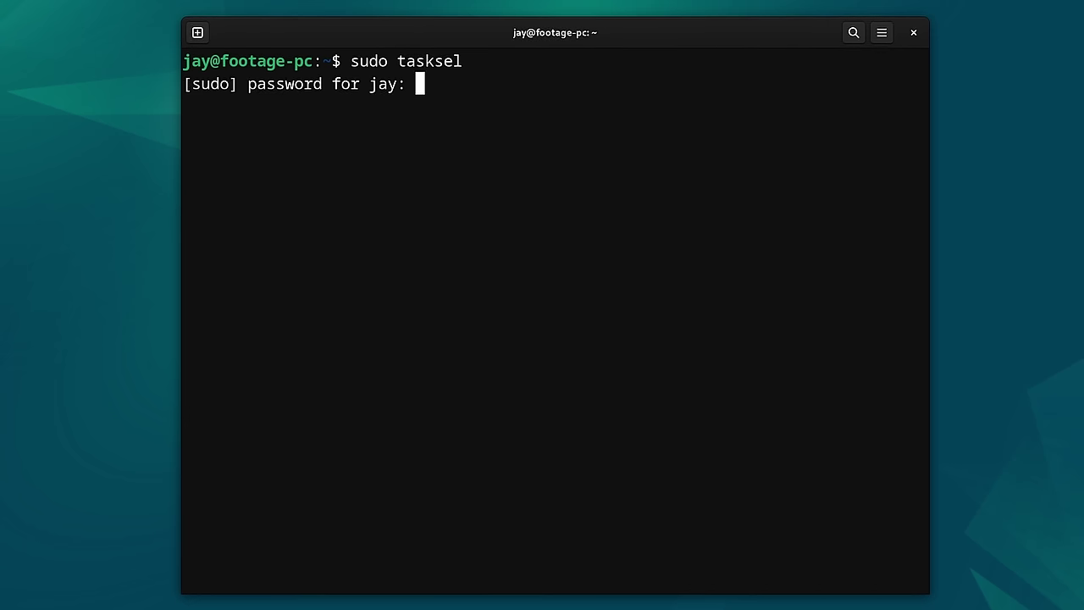
key("Return")
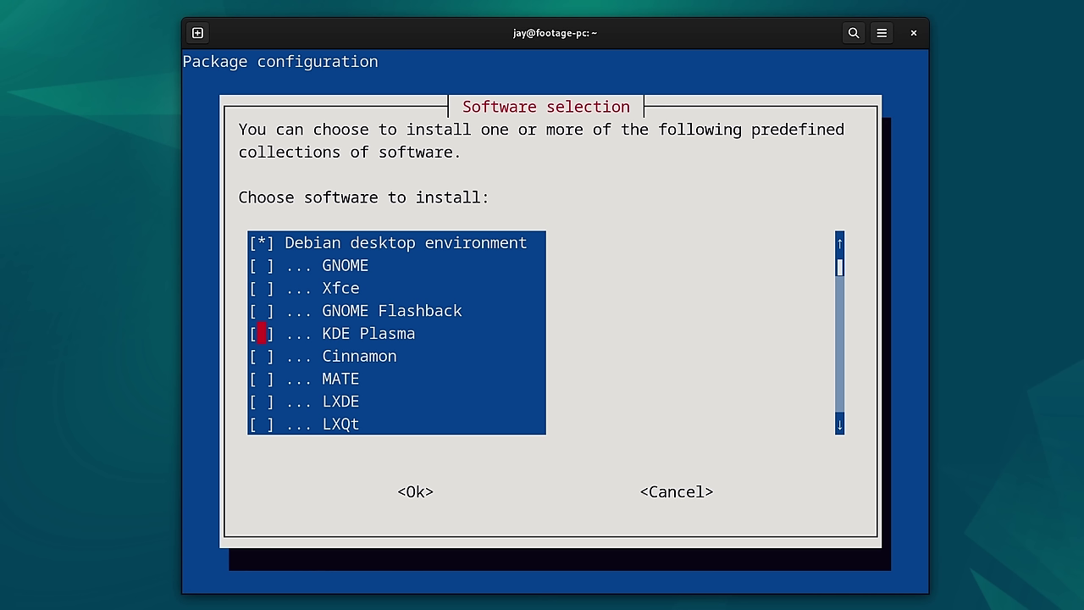
- Select KDE Plasma along with the Debian desktop environment in the software selection and install it
key("space")
key("space")
key("Up")
key("space")
key("Up")
key("space")
key("space")
key("Down")
key("space")
key("Down")
key("space")
key("Tab")
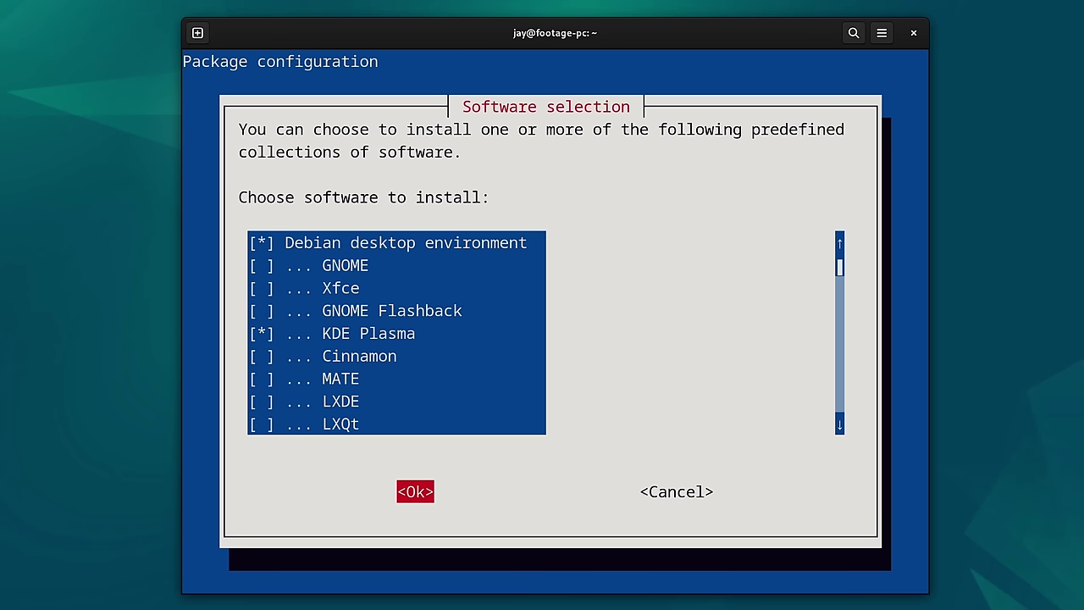
key("Return")
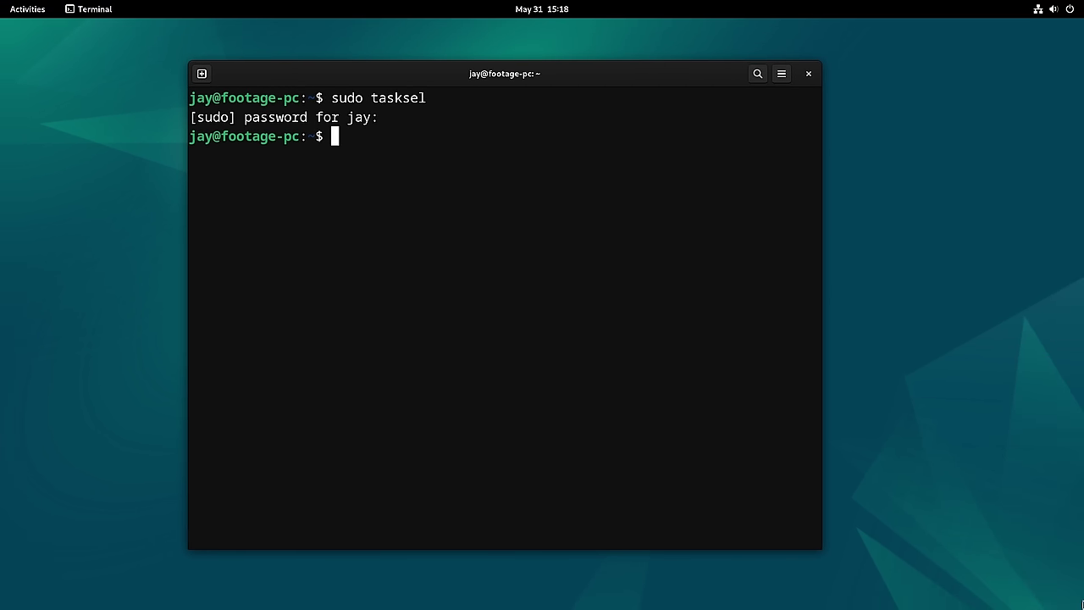
- Restart the computer and select the user account on the login screen
left_click(1052, 10)
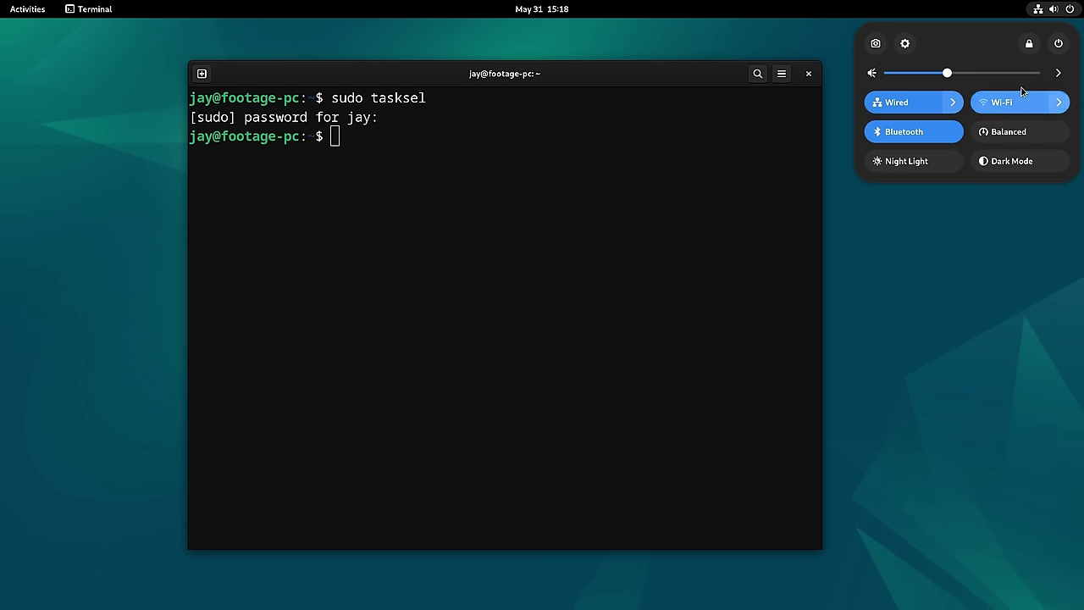
left_click(1059, 44)
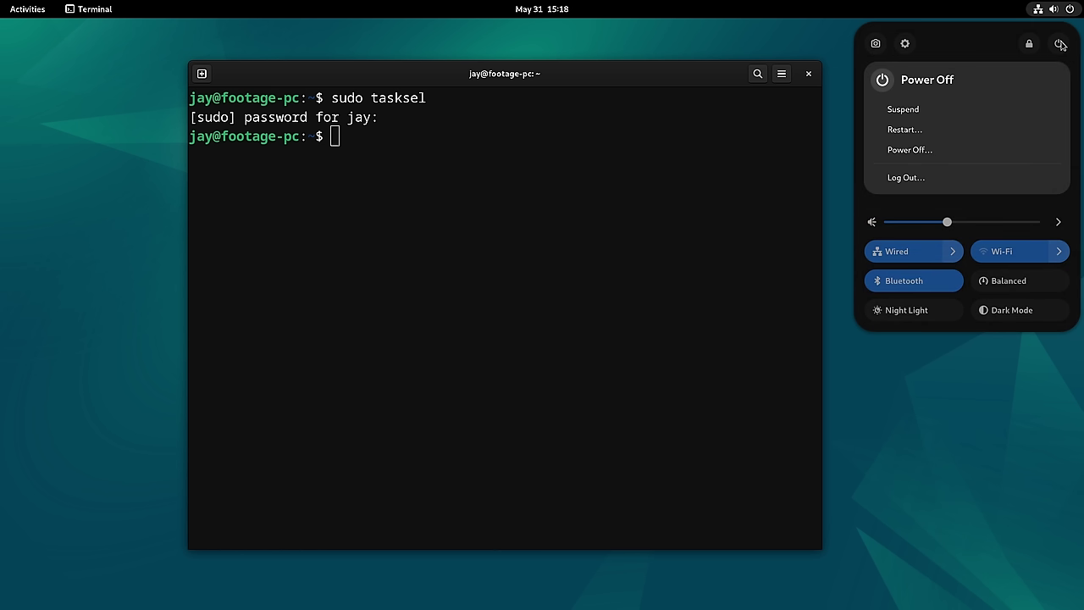
left_click(955, 137)
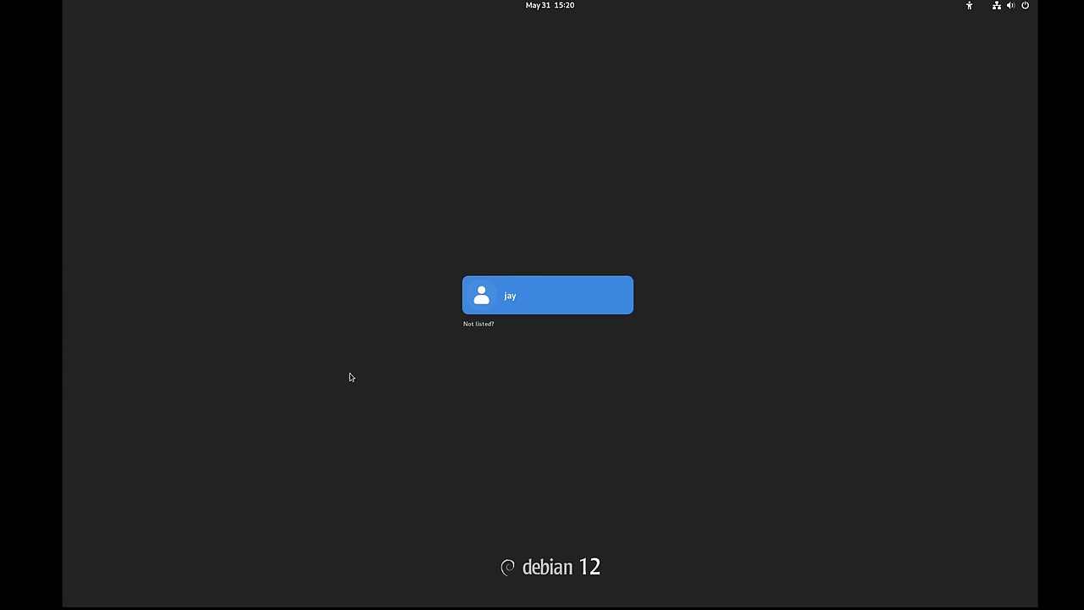
left_click(527, 310)
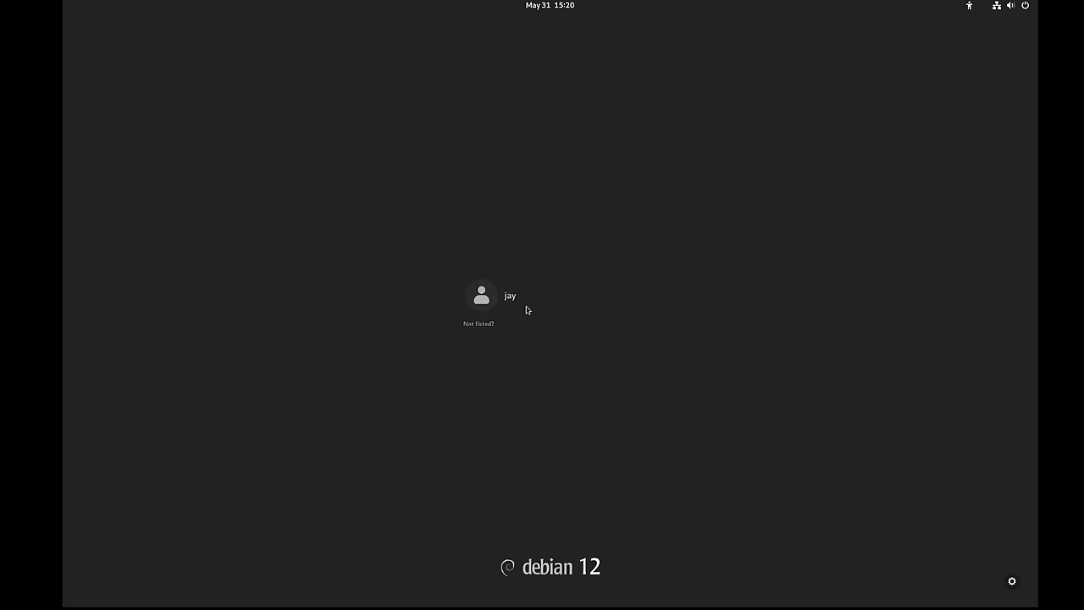
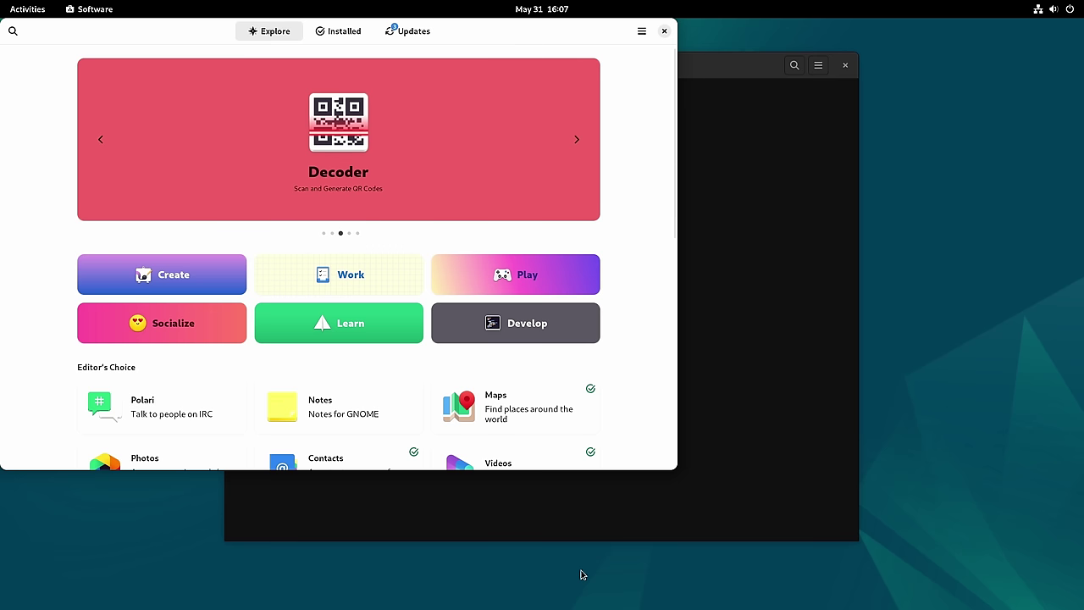
- Close the Software window and install the synaptic package with apt in the terminal
double_click(550, 25)
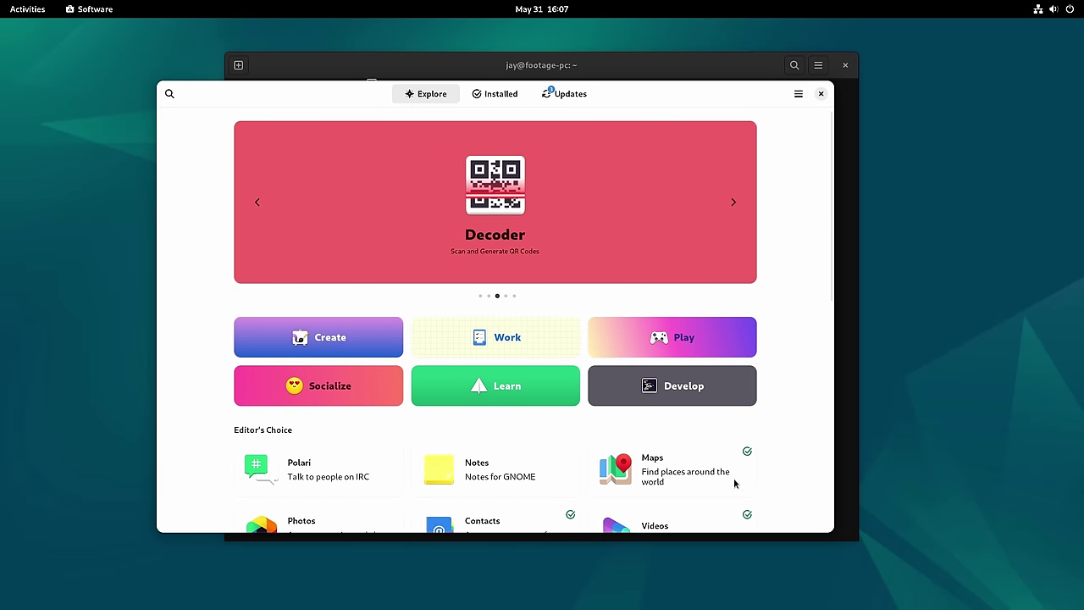
left_click(821, 93)
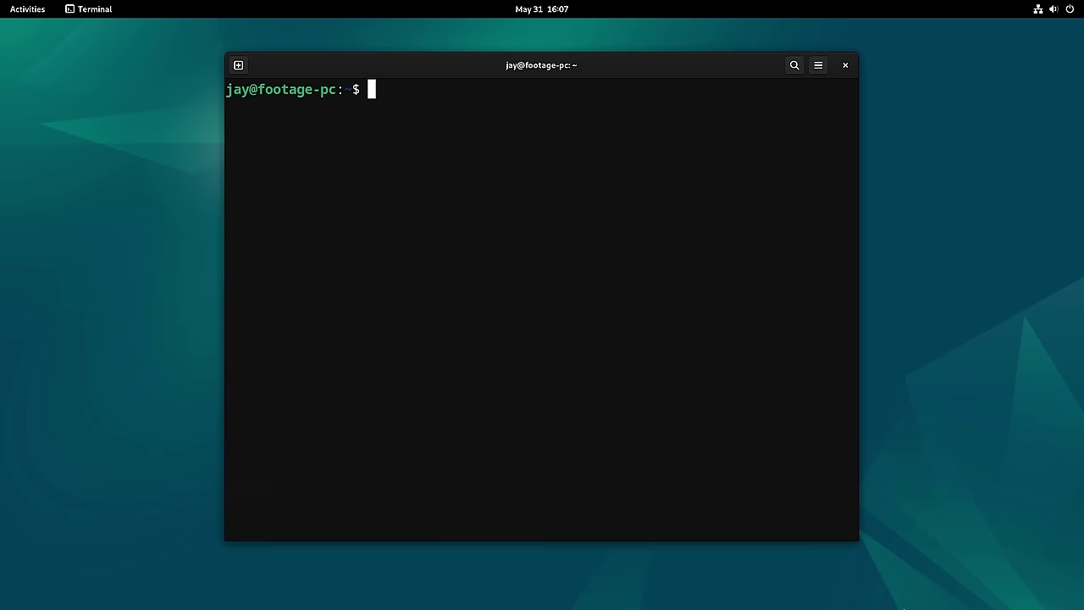
type("sudo ")
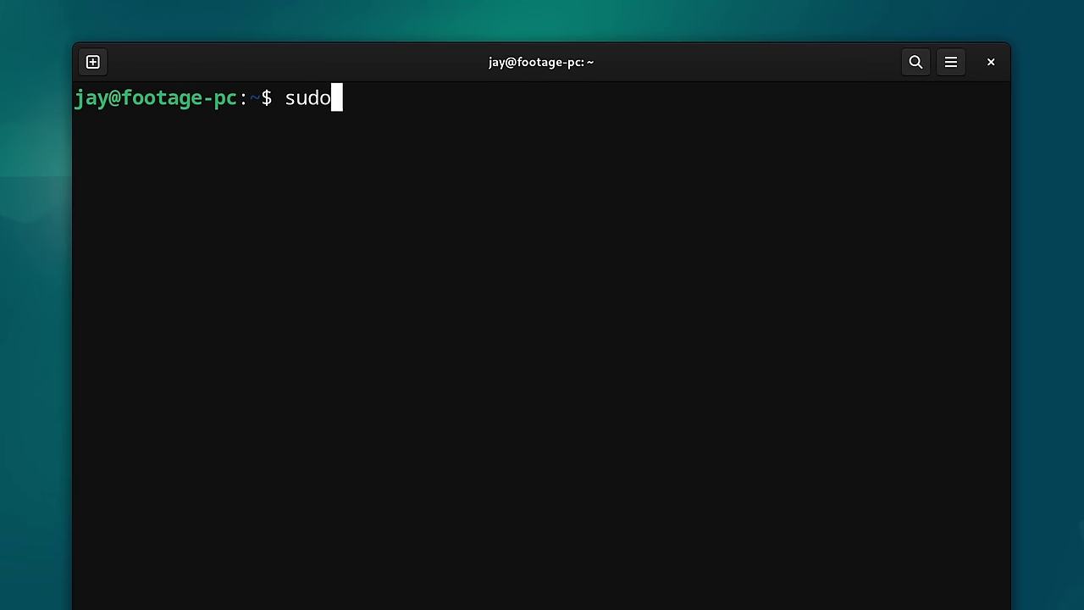
type("apt install ")
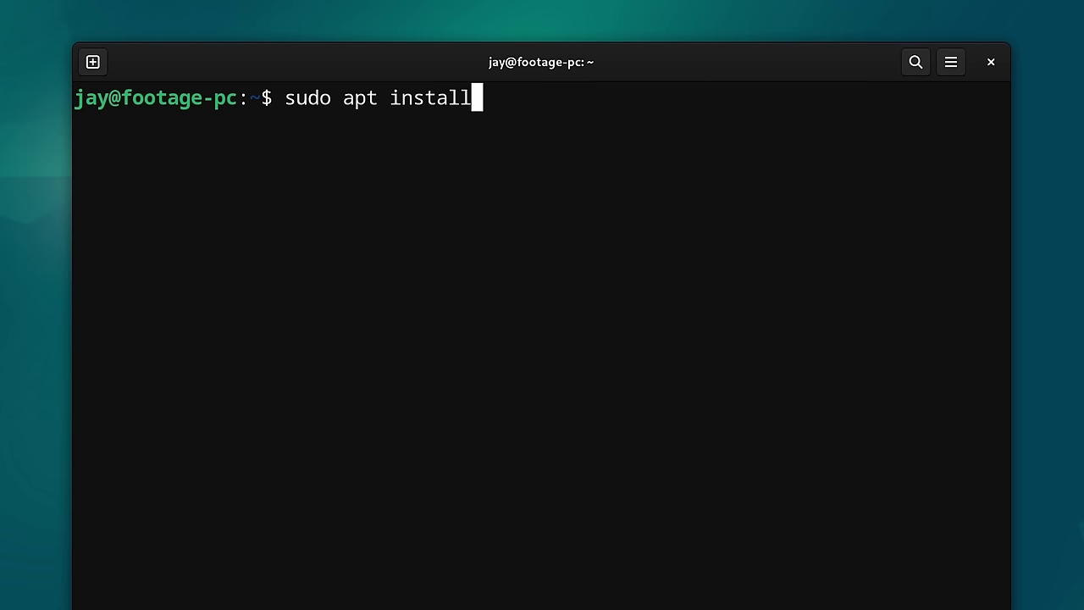
type("synaptic")
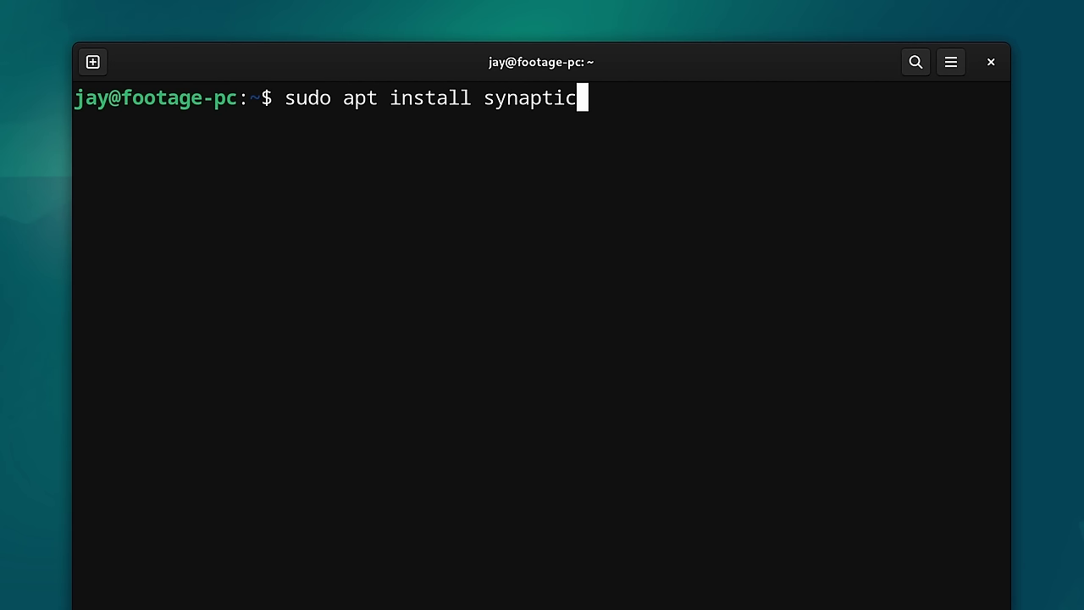
key("Return")
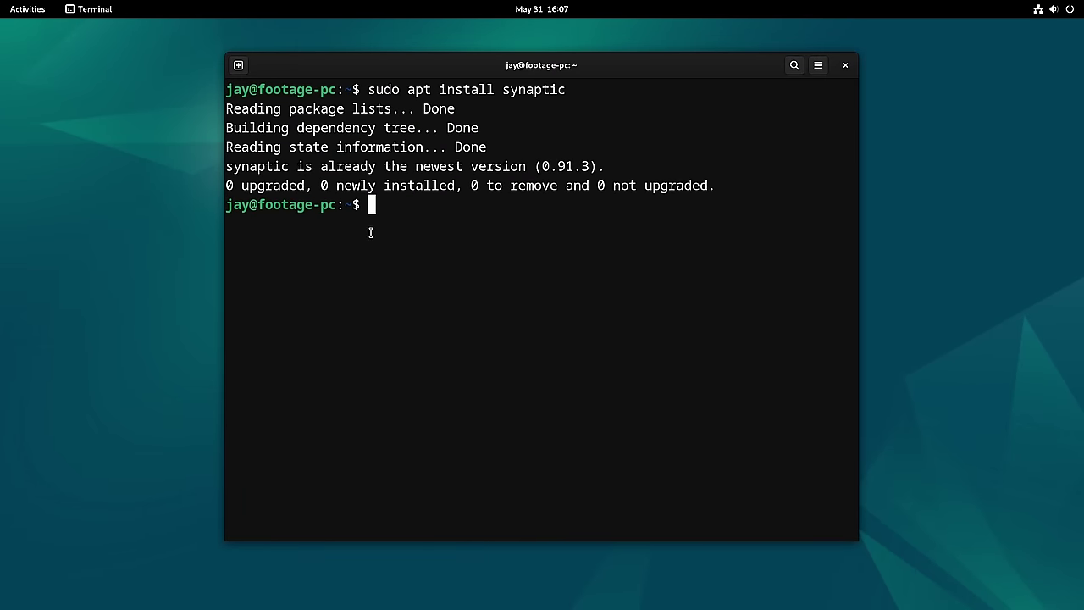
- Launch Synaptic Package Manager from the application grid and authenticate with the account password
left_click(21, 9)
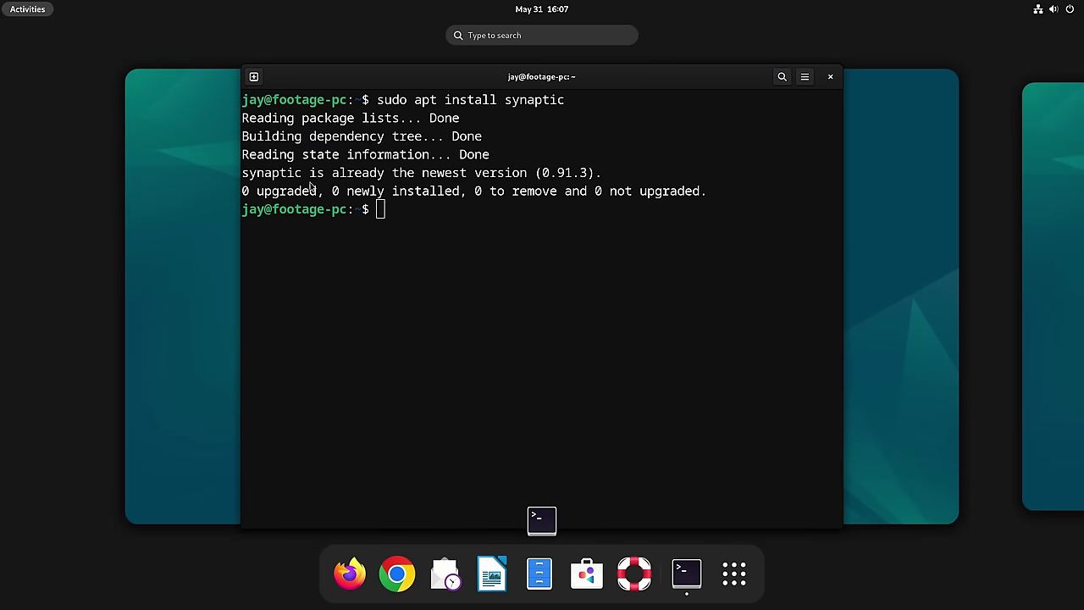
left_click(733, 575)
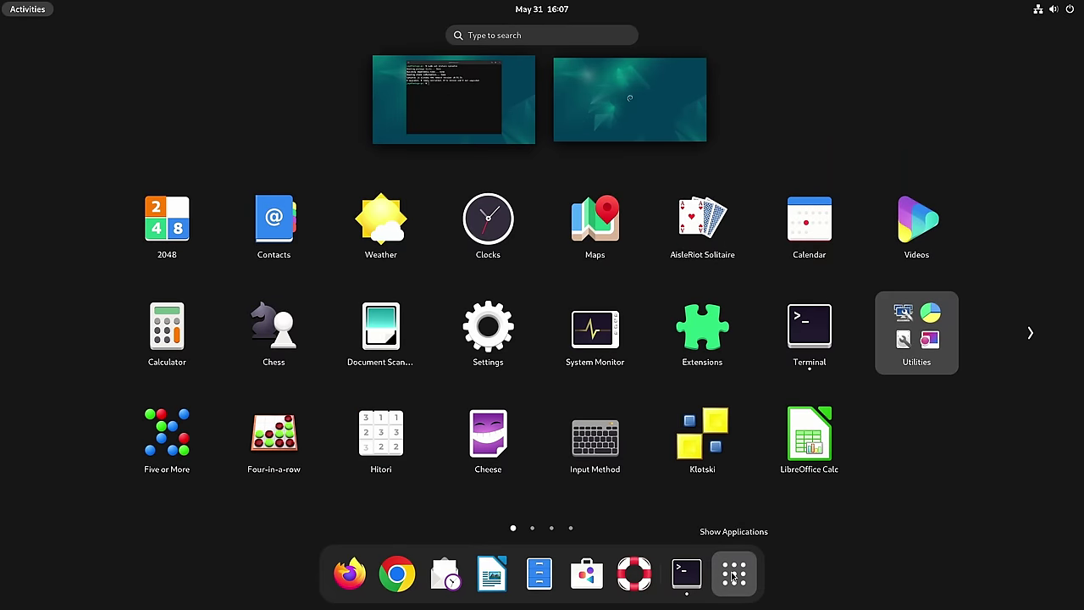
left_click(1030, 341)
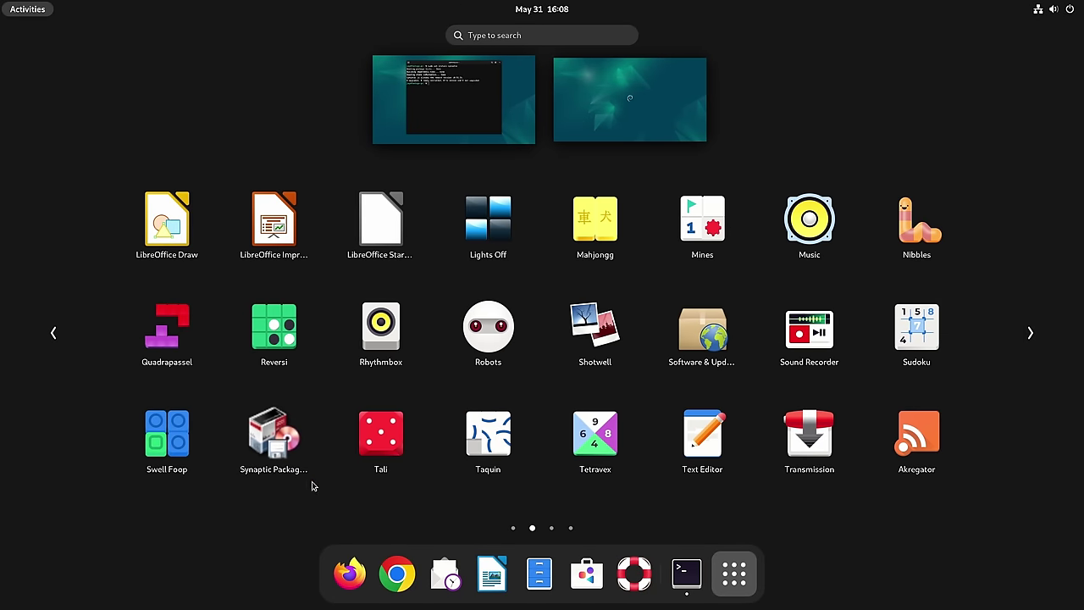
left_click(288, 458)
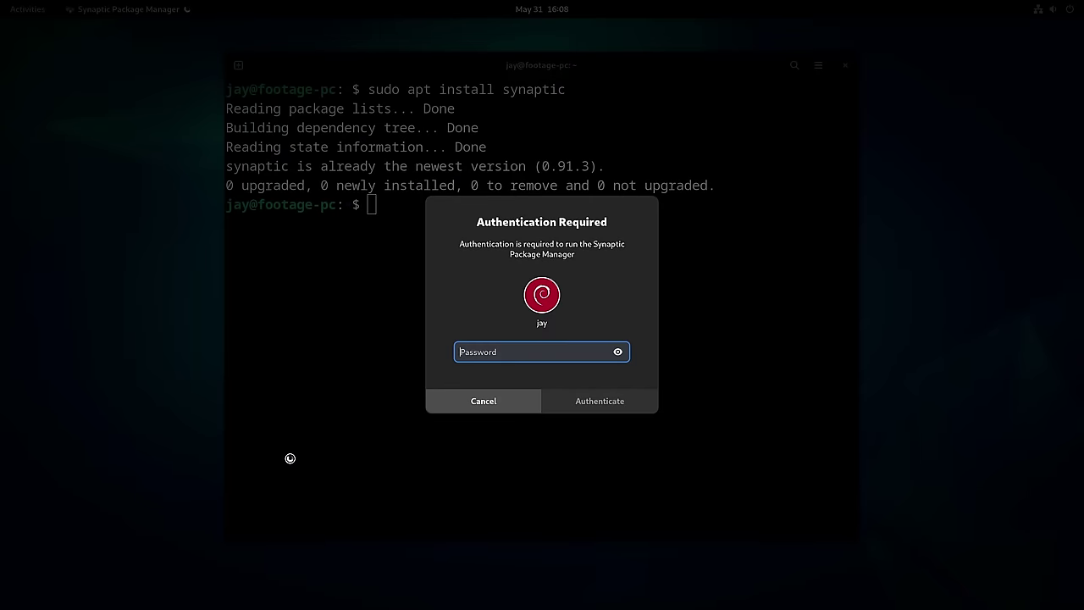
type("********")
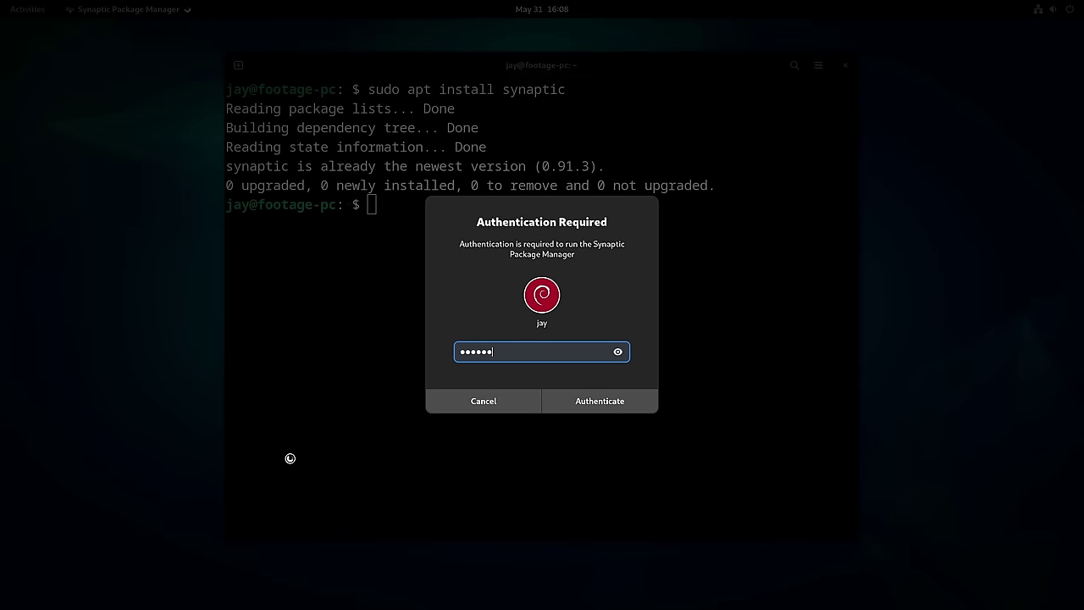
key("Return")
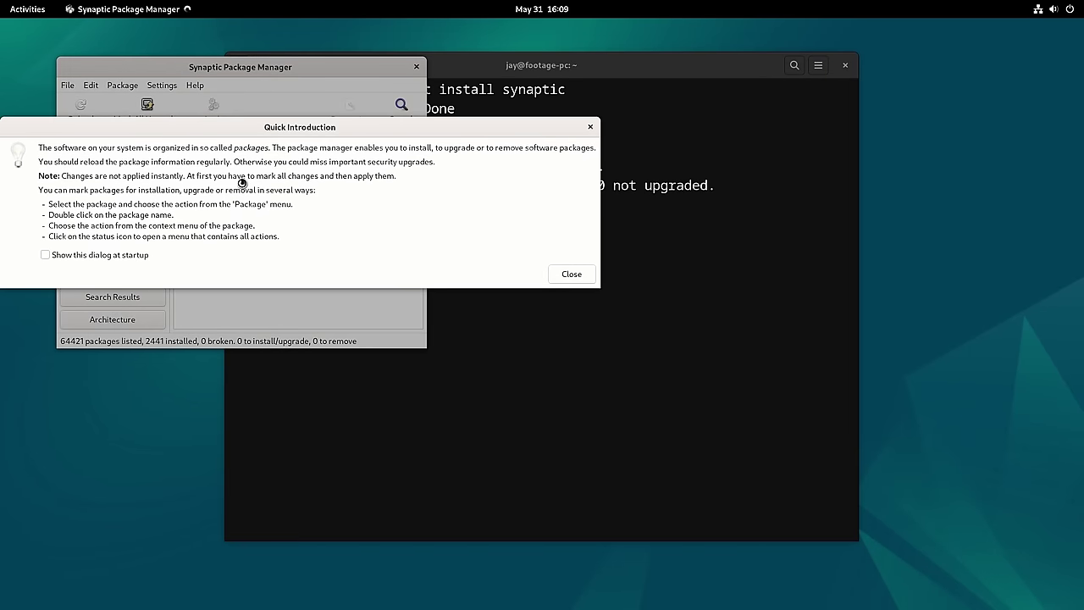
- Close the Quick Introduction dialog after toggling its startup display option, and enlarge and reposition the Synaptic window
left_click(128, 256)
left_click(565, 277)
left_click_drag(429, 346, 947, 547)
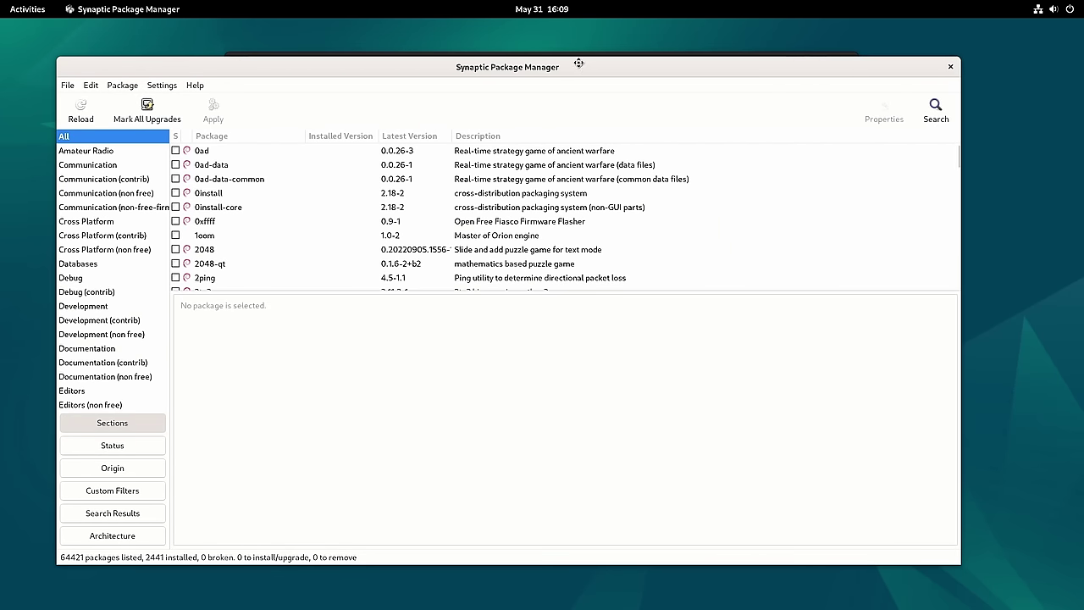
left_click_drag(579, 63, 598, 58)
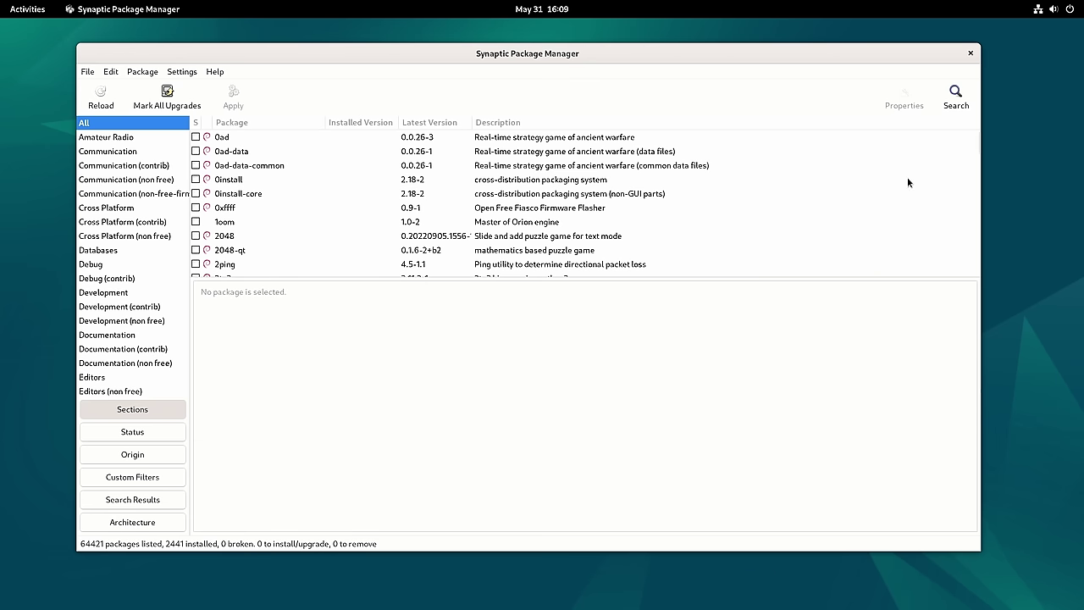
- View the package search dialog and browse package sections such as Cross Platform, Development, and Games and Amusement
left_click(959, 102)
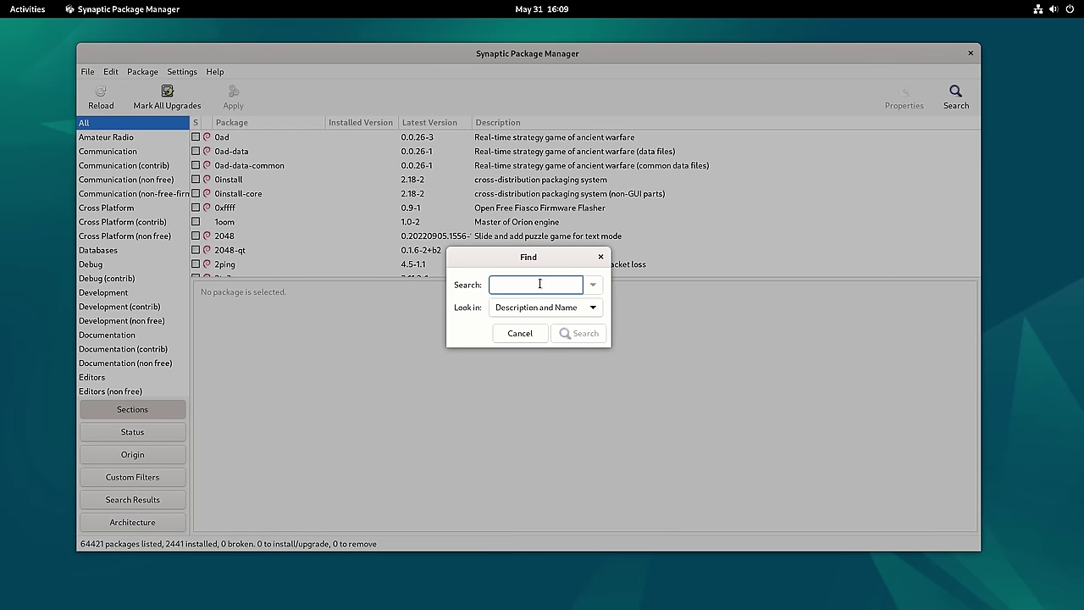
left_click(601, 257)
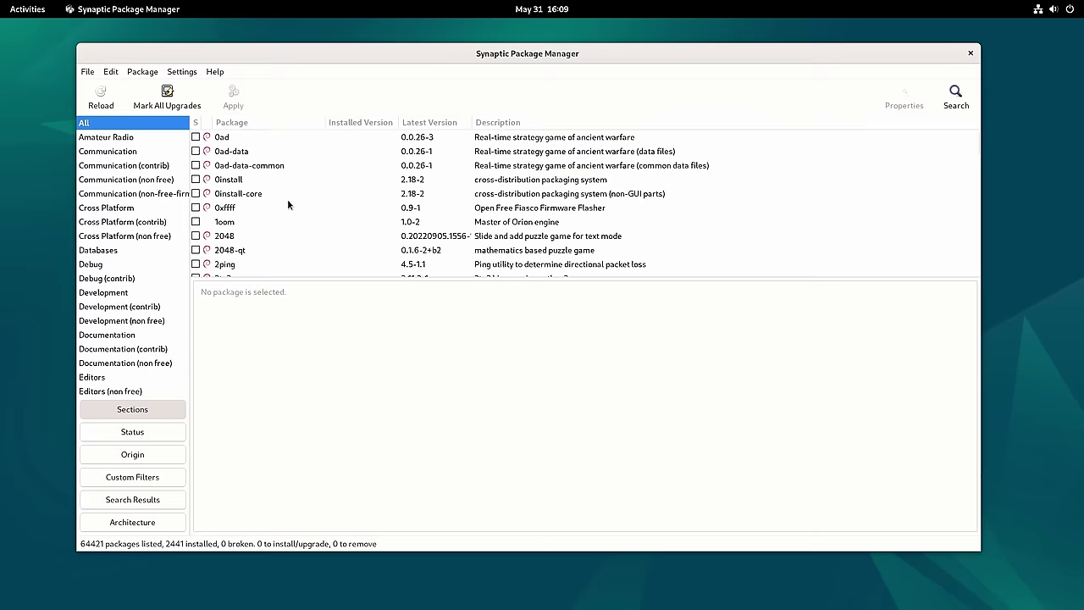
left_click(124, 180)
left_click(126, 207)
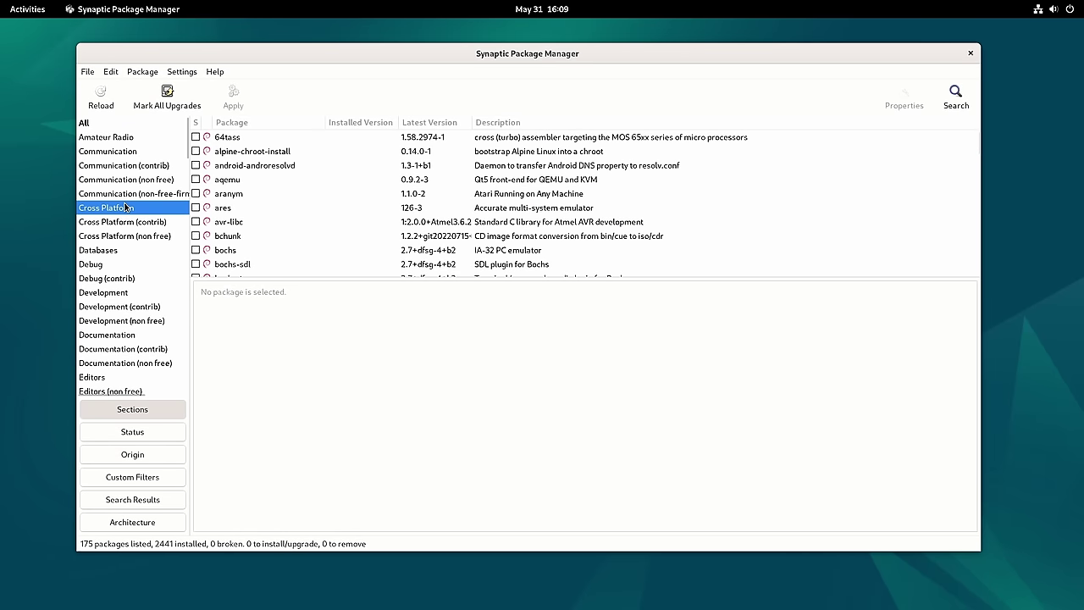
left_click(124, 222)
left_click(120, 292)
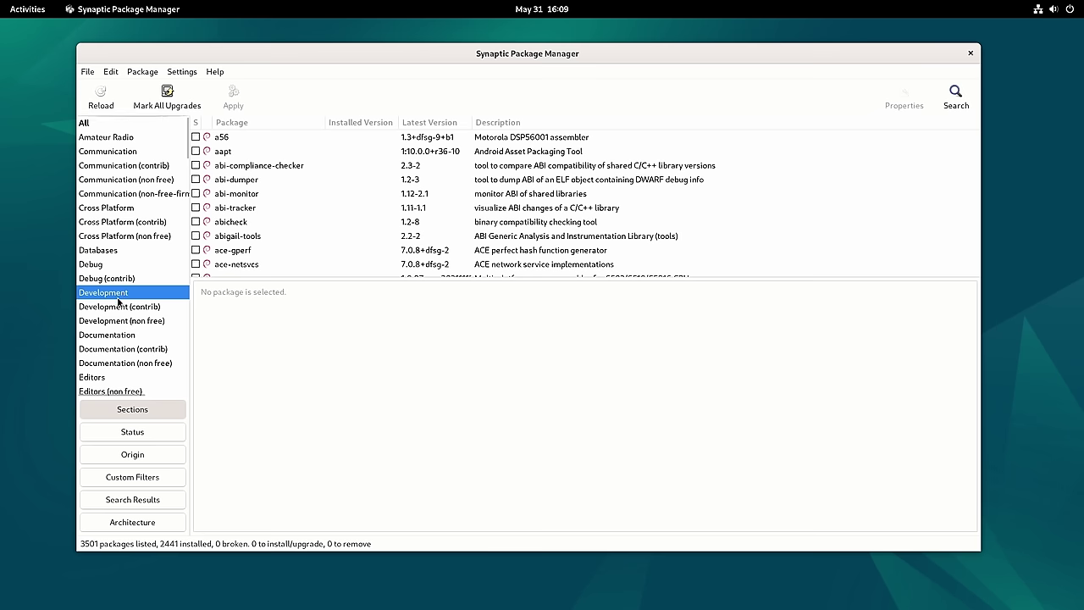
scroll(119, 300, "down", 5)
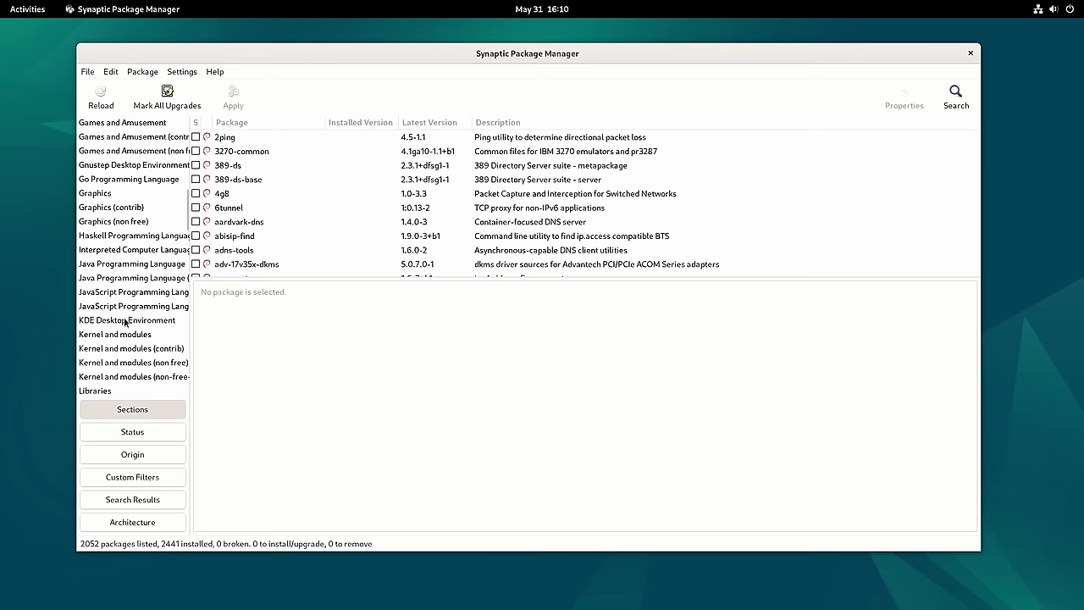
scroll(125, 322, "up", 1)
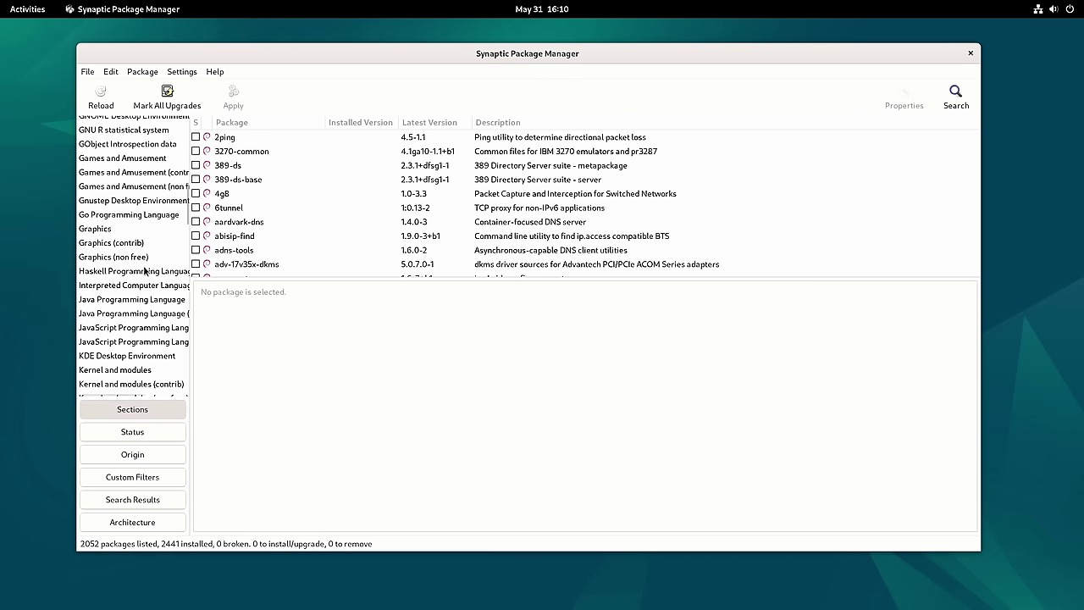
left_click(146, 159)
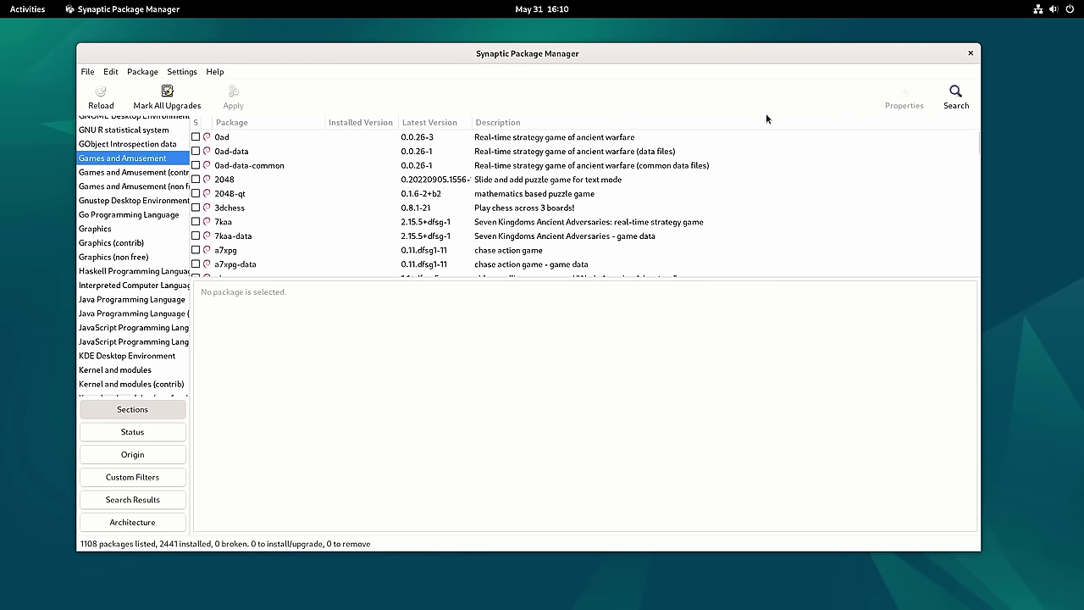
- Mark the frozen-bubble package in Games and Amusement for installation, including the additional required packages
left_click_drag(977, 138, 978, 167)
scroll(773, 208, "down", 10)
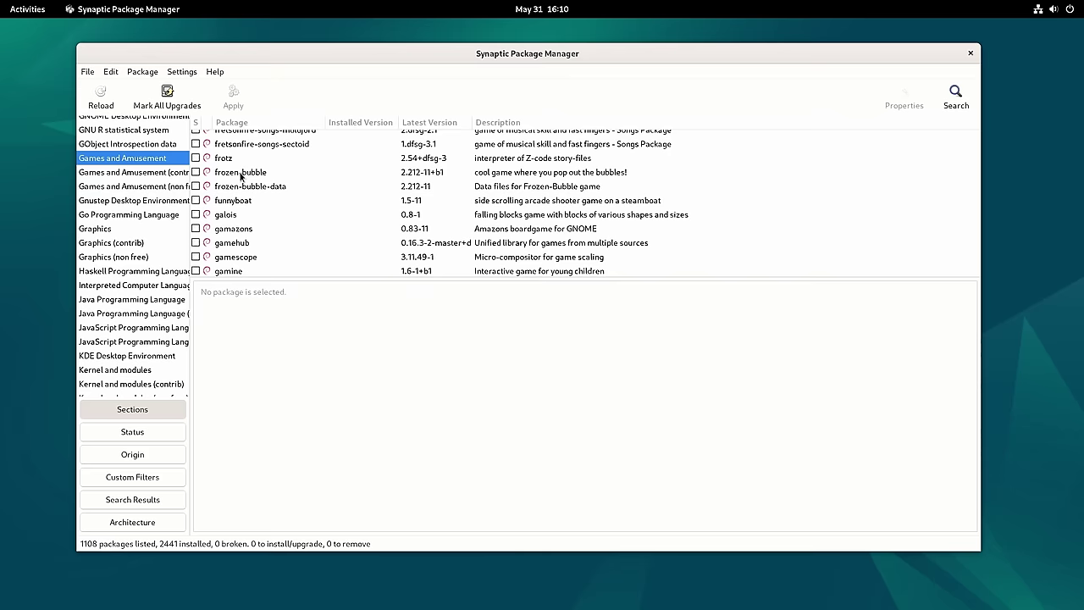
left_click(241, 172)
left_click(196, 172)
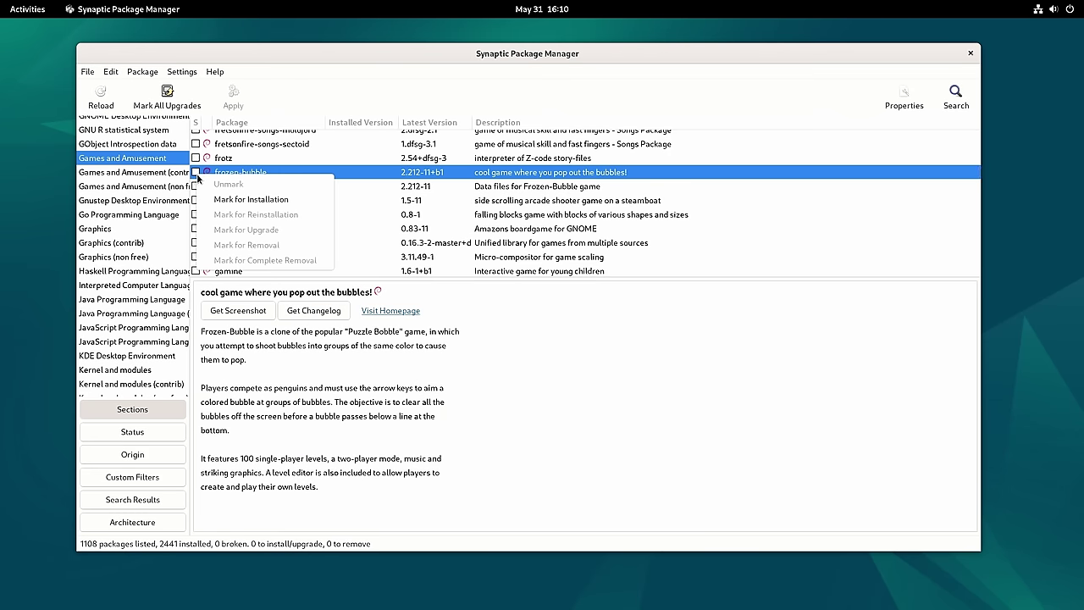
left_click(250, 200)
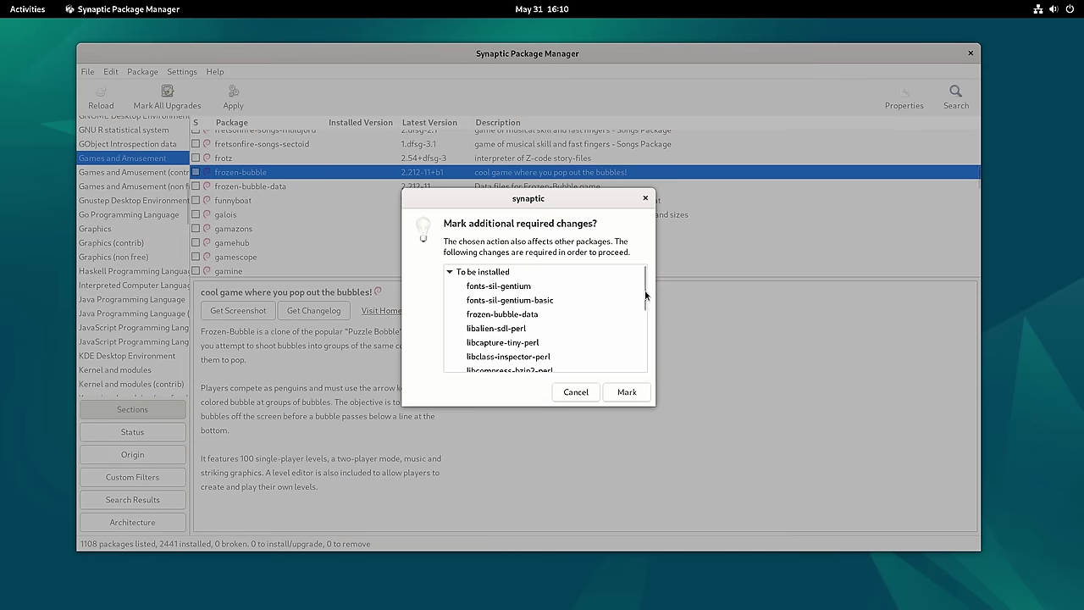
left_click_drag(644, 293, 646, 357)
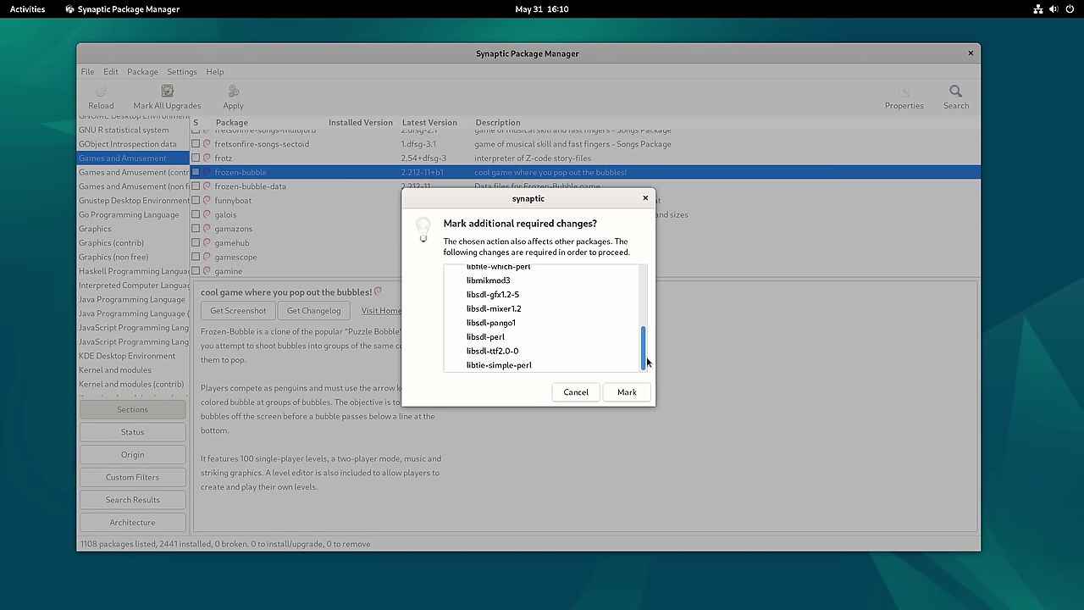
left_click(626, 393)
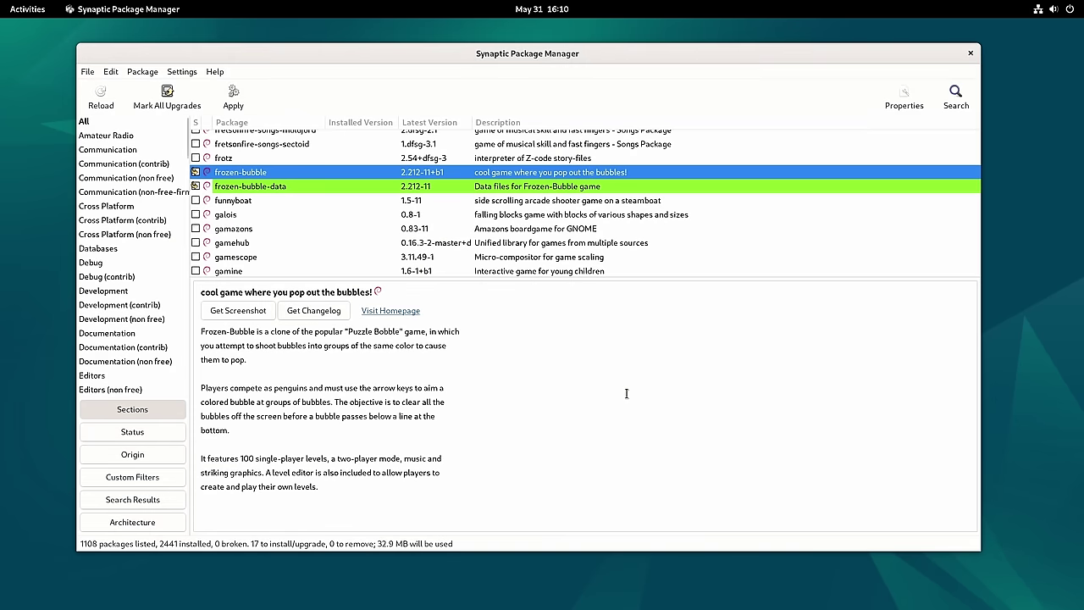
- Apply the marked changes to install frozen-bubble with its dependencies, and dismiss the installation dialog
left_click(238, 105)
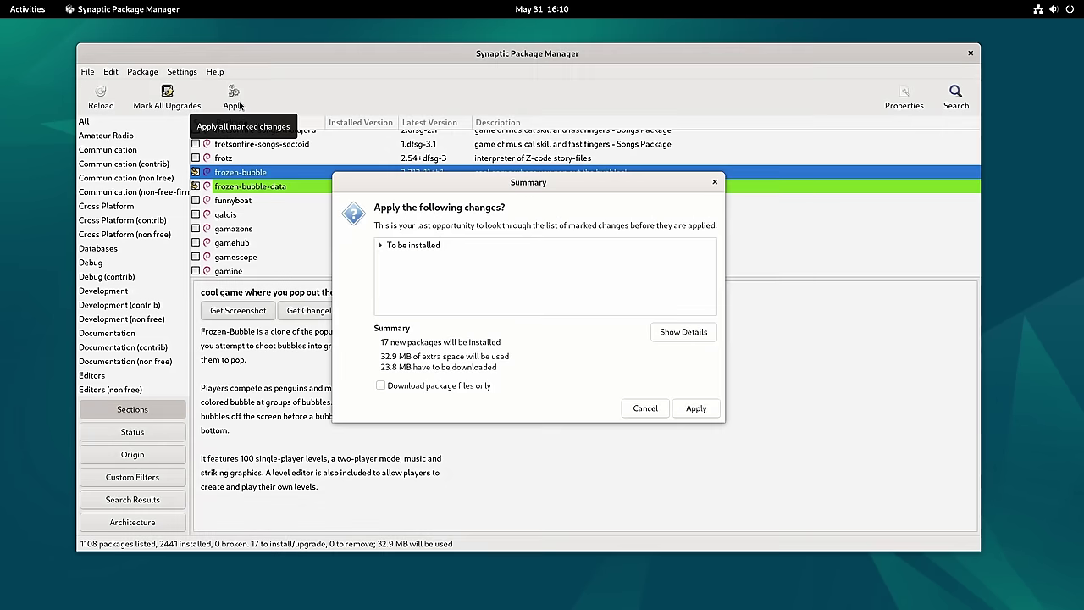
left_click(709, 416)
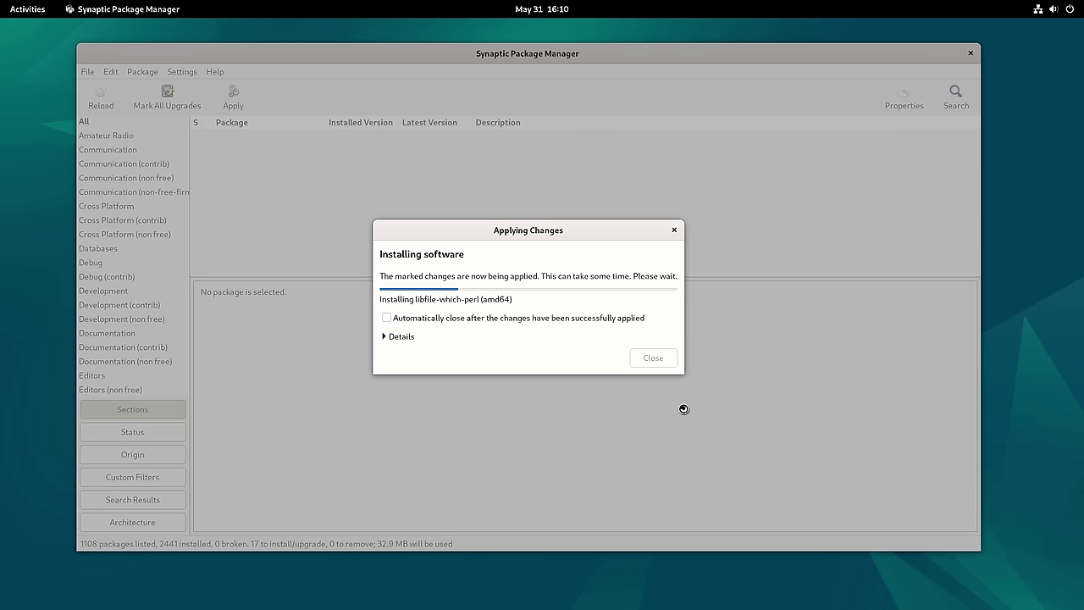
left_click(634, 318)
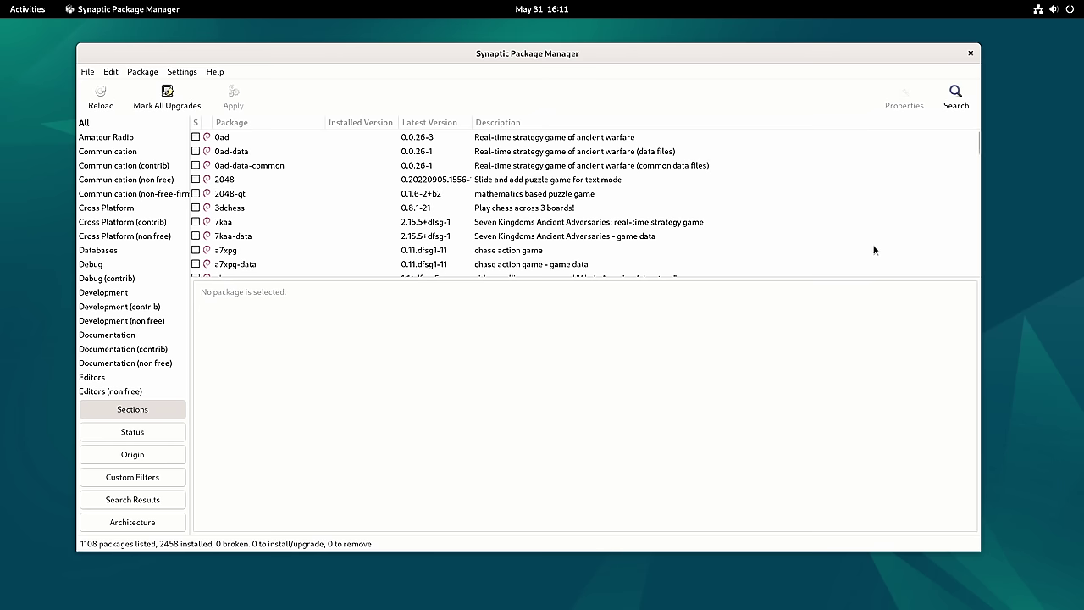
- Launch Frozen-Bubble from the last page of the application grid to try the game, and close its window
left_click(27, 8)
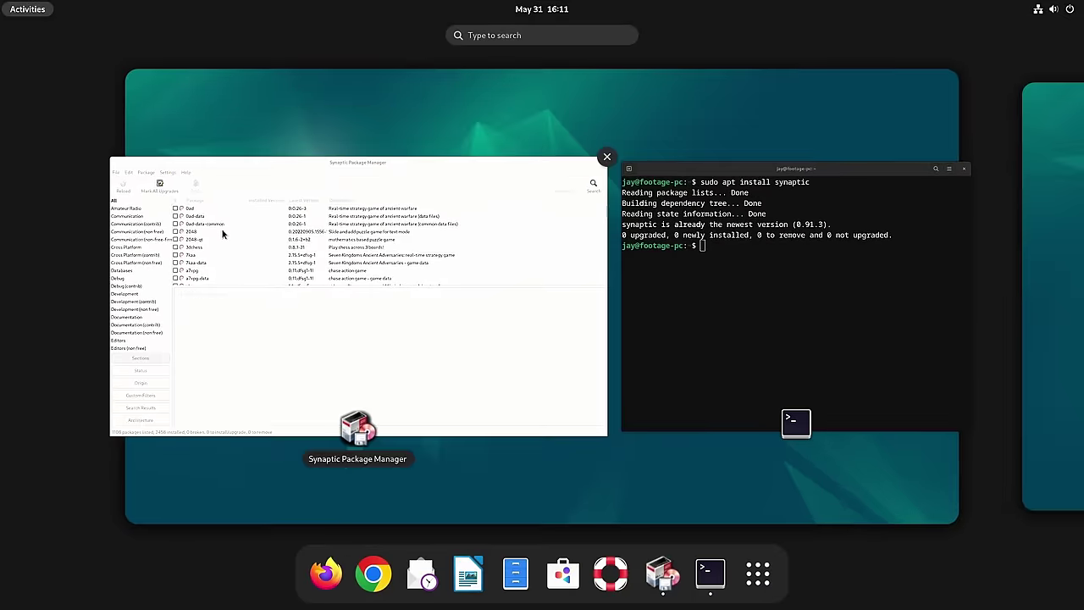
left_click(760, 584)
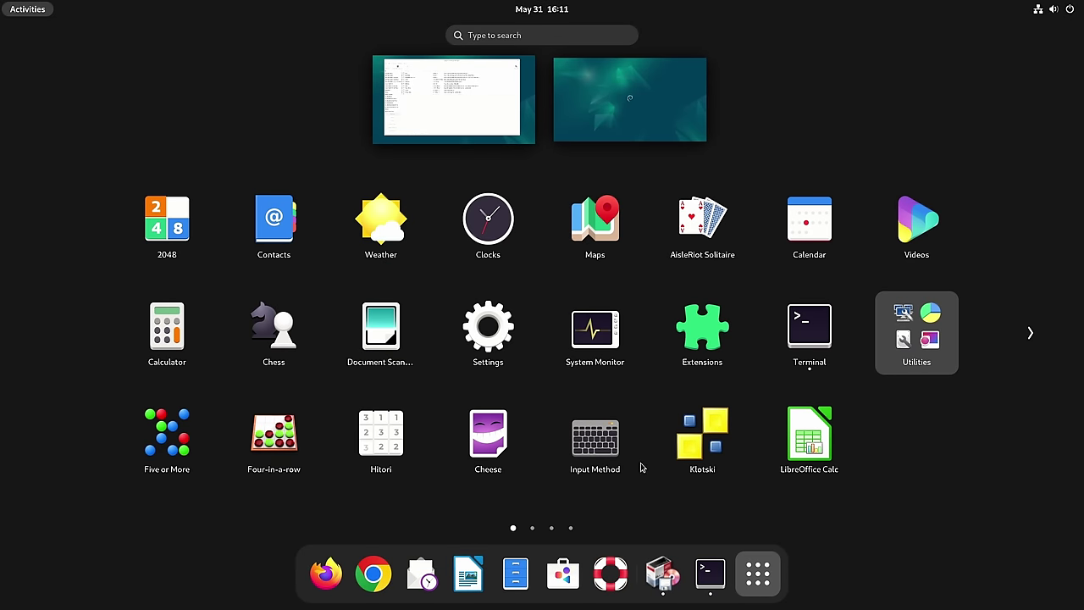
scroll(641, 464, "down", 1)
scroll(641, 467, "down", 1)
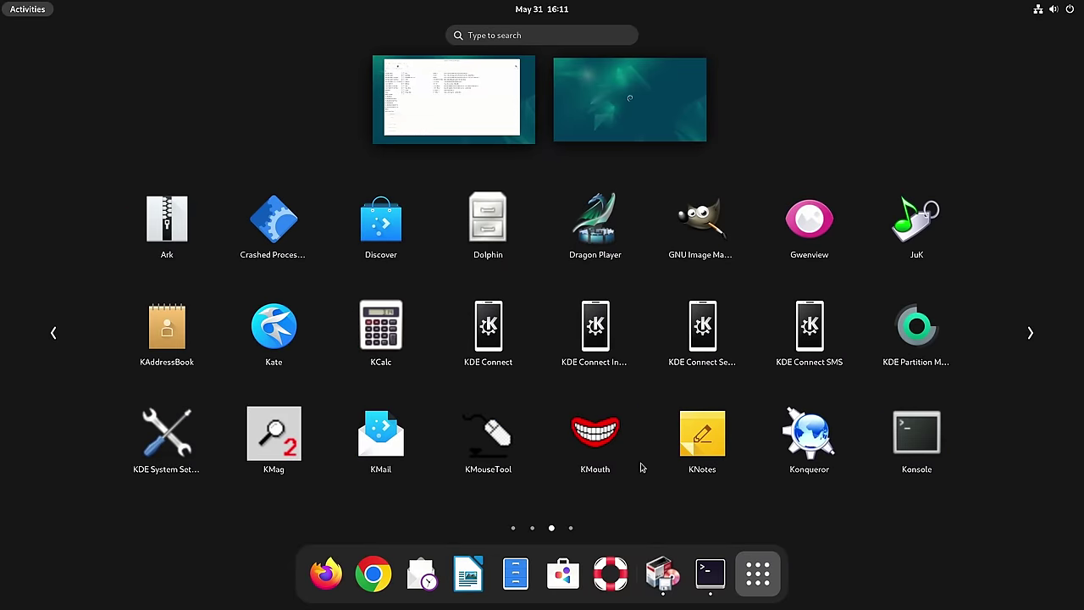
scroll(641, 467, "down", 1)
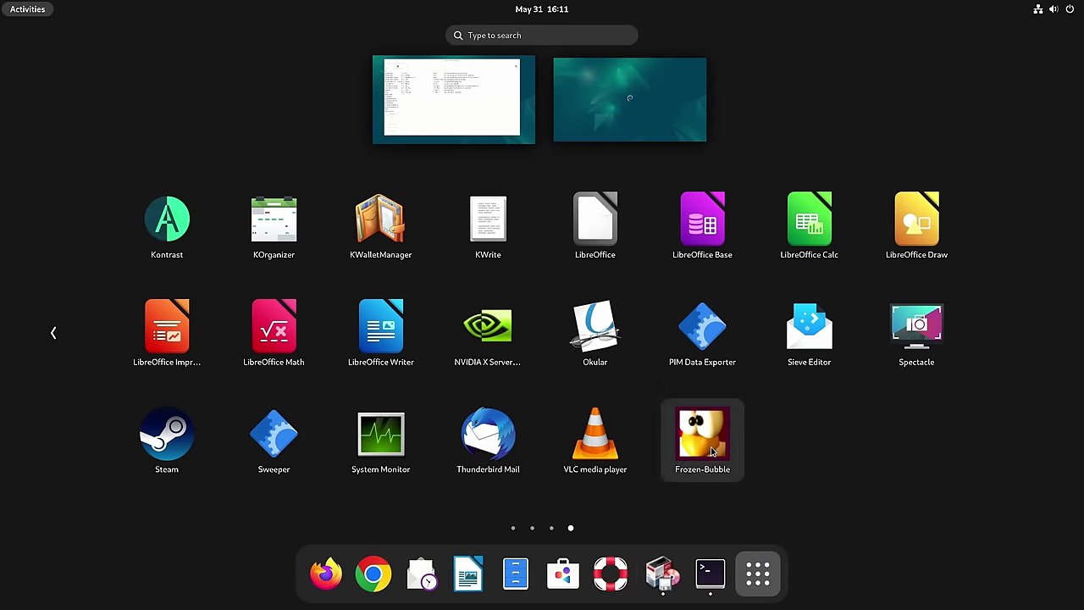
left_click(702, 439)
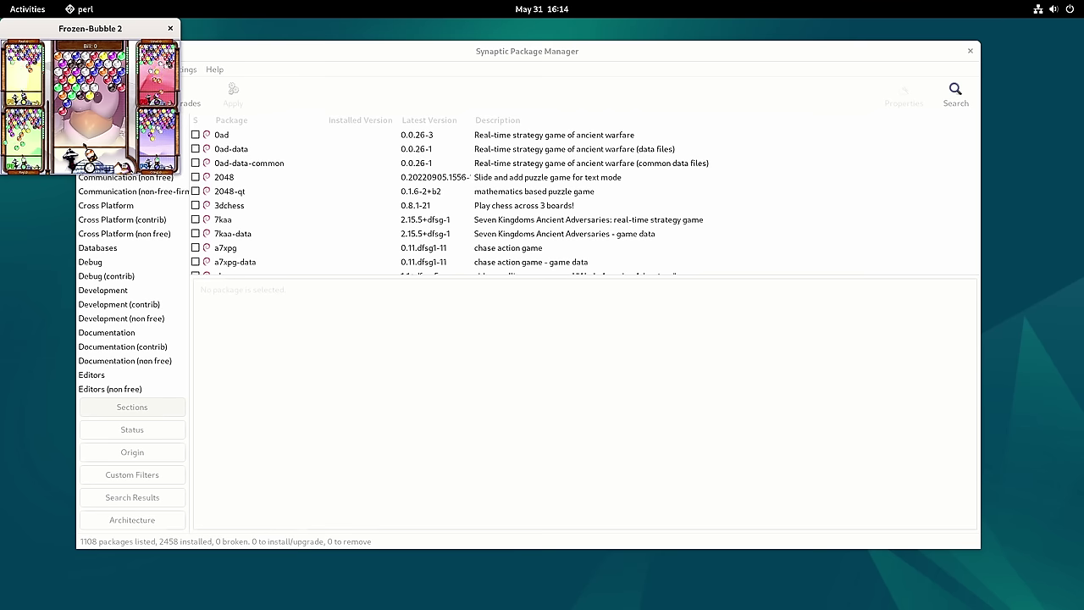
left_click(171, 29)
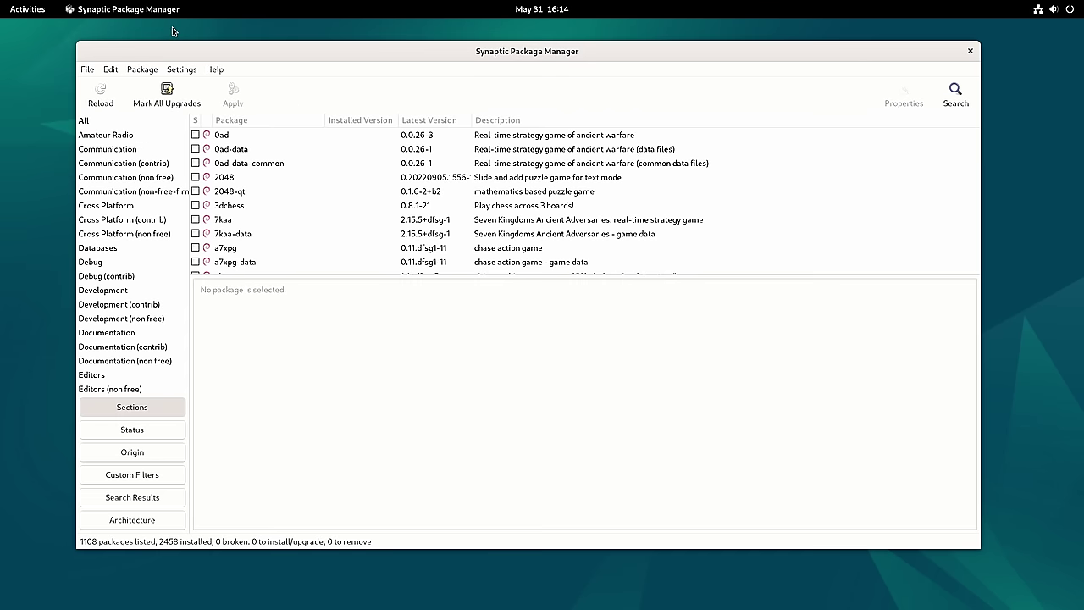